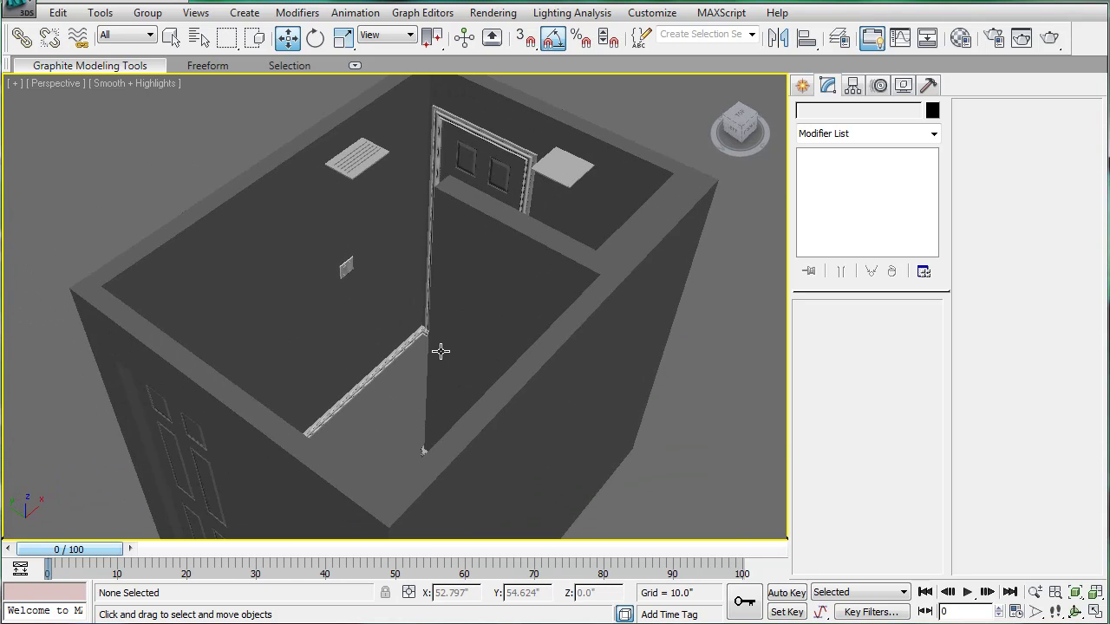
Step: Zoom the Perspective viewport in on the room's wall corner
scroll(396, 395, up, 5)
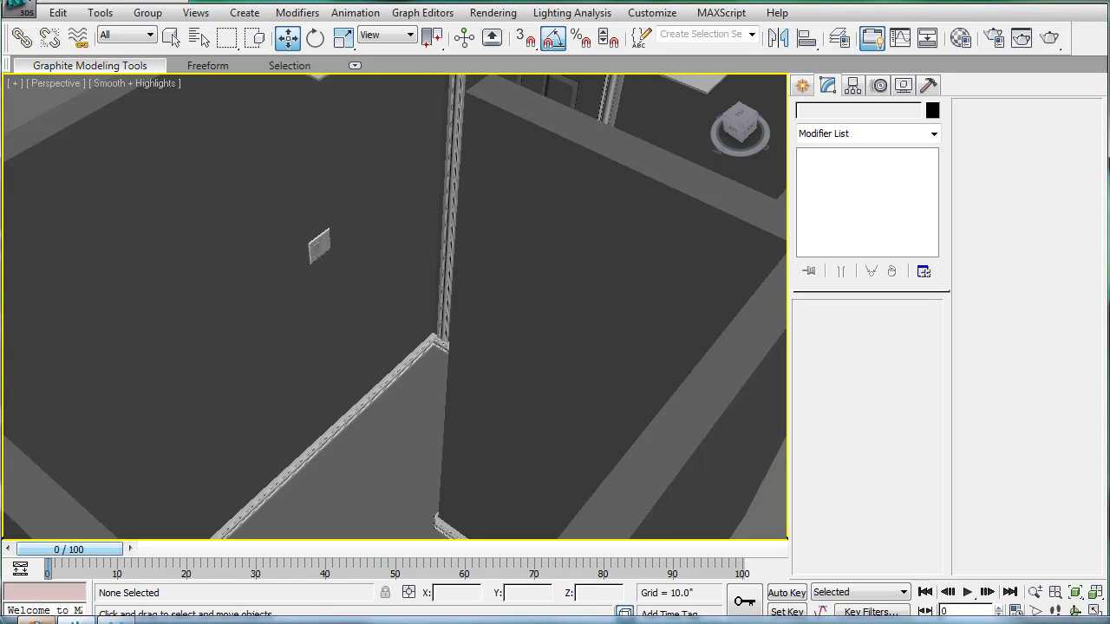
Step: Switch to Firefox and bring up the Photobucket image hosting page
click(87, 538)
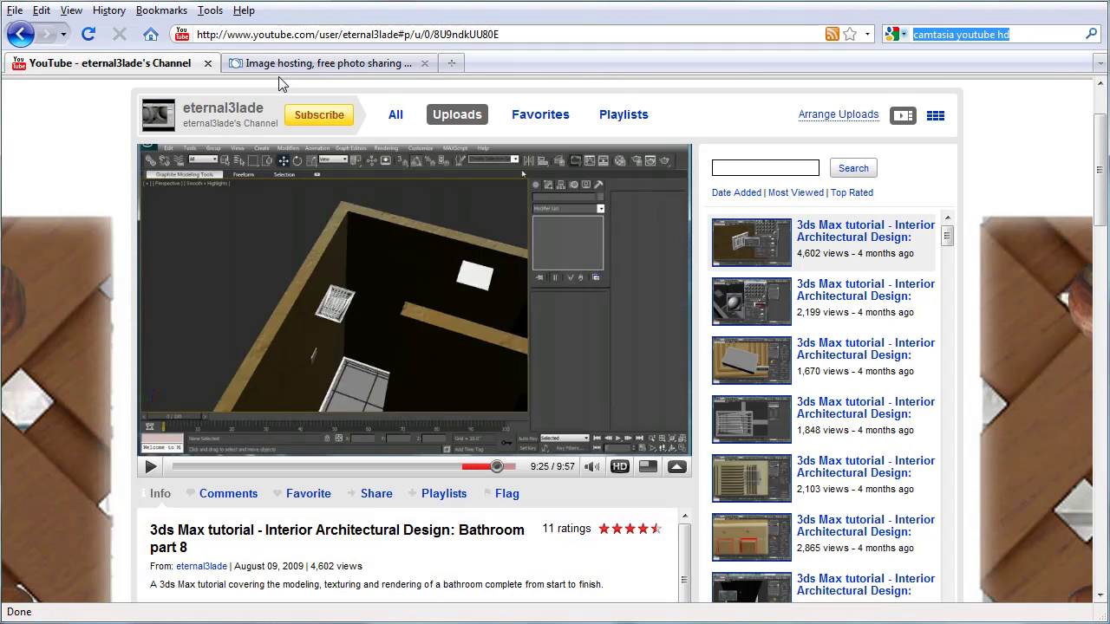
click(364, 64)
scroll(664, 280, down, 3)
scroll(664, 280, up, 1)
scroll(755, 261, up, 2)
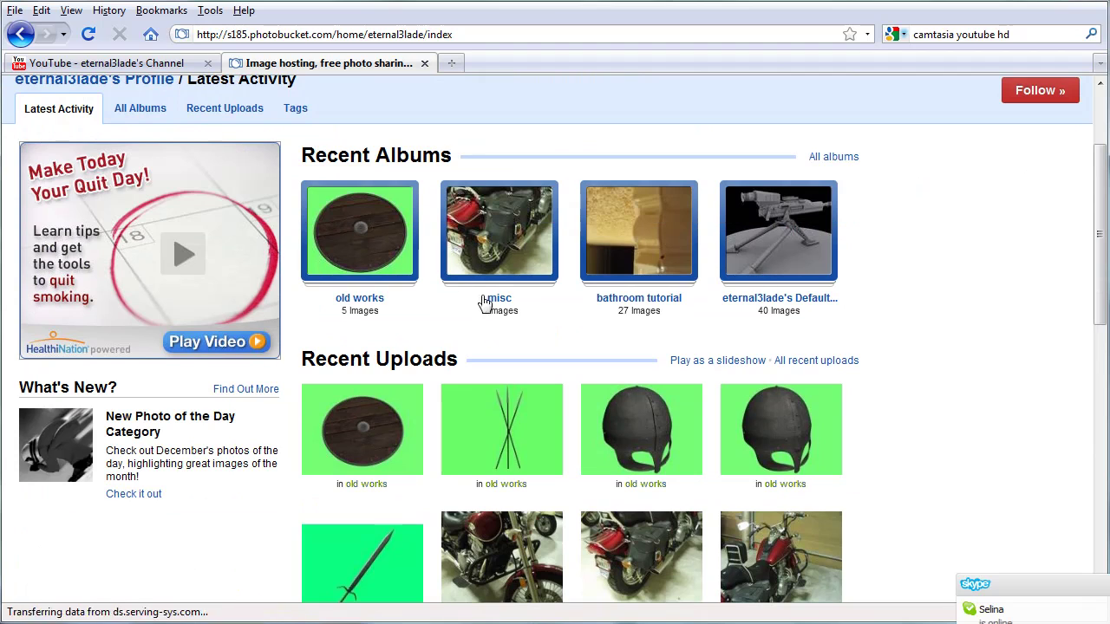
Step: Open the bathroom tutorial album and scroll through its 27 reference photos
click(629, 241)
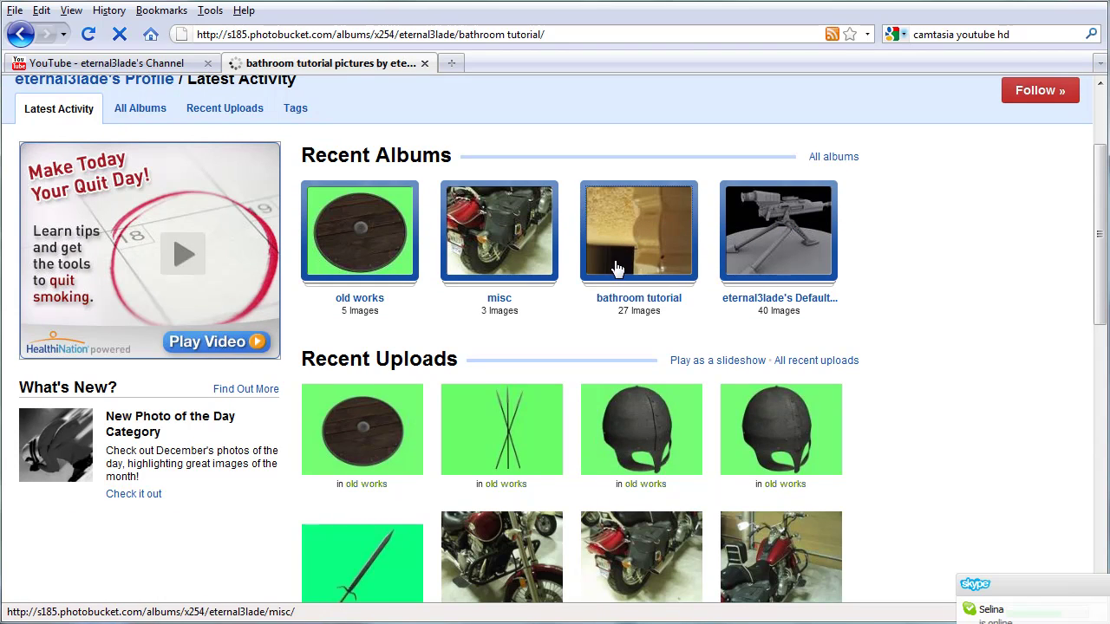
scroll(555, 276, down, 3)
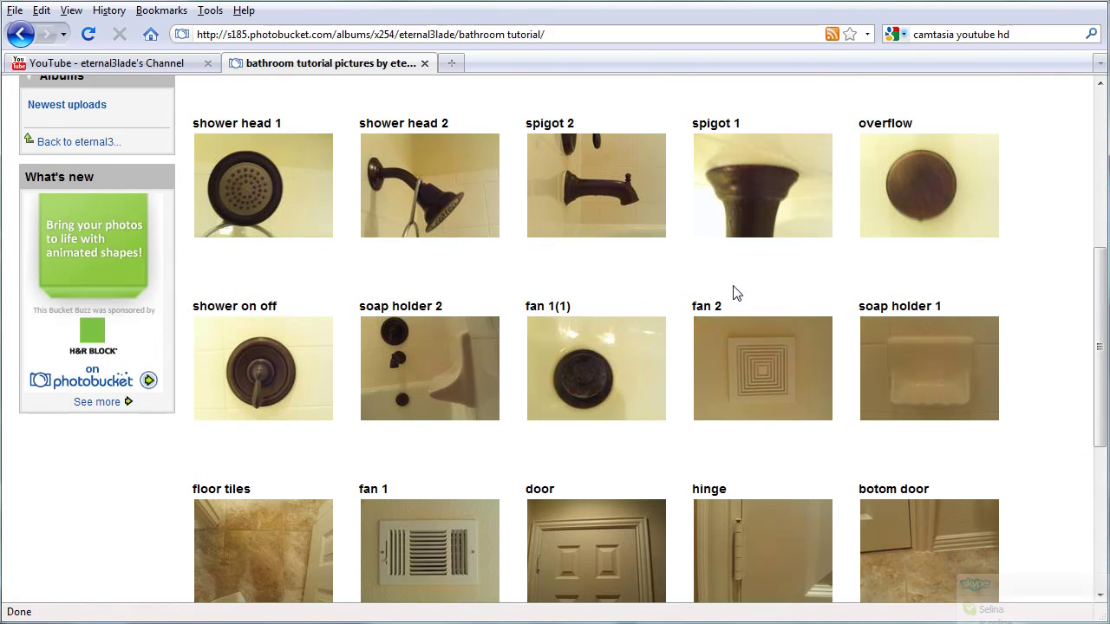
scroll(736, 334, up, 5)
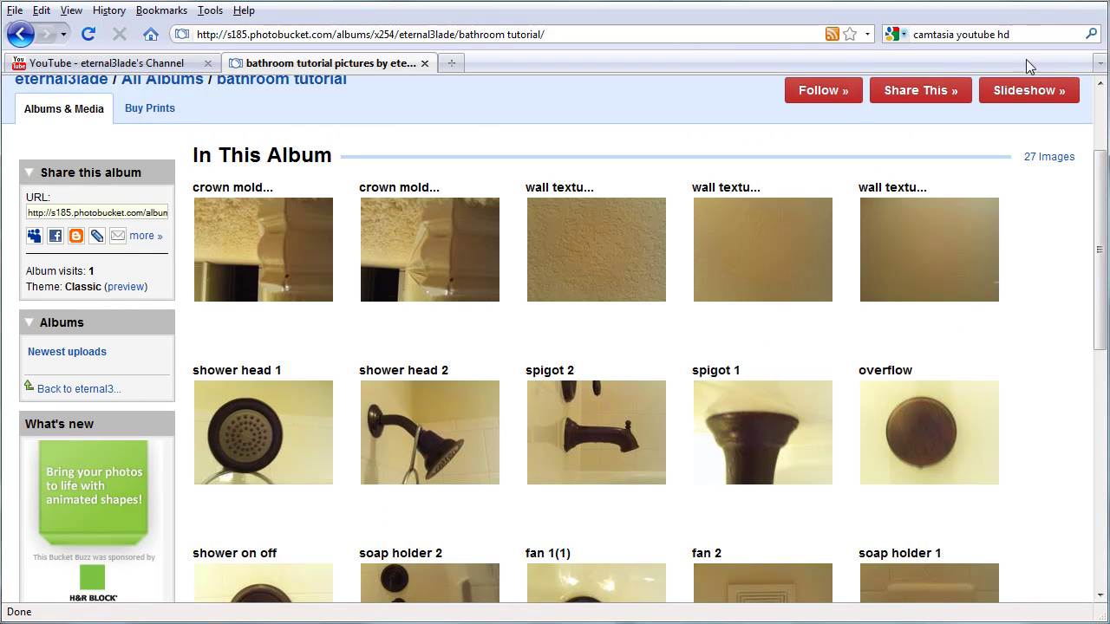
scroll(558, 171, up, 3)
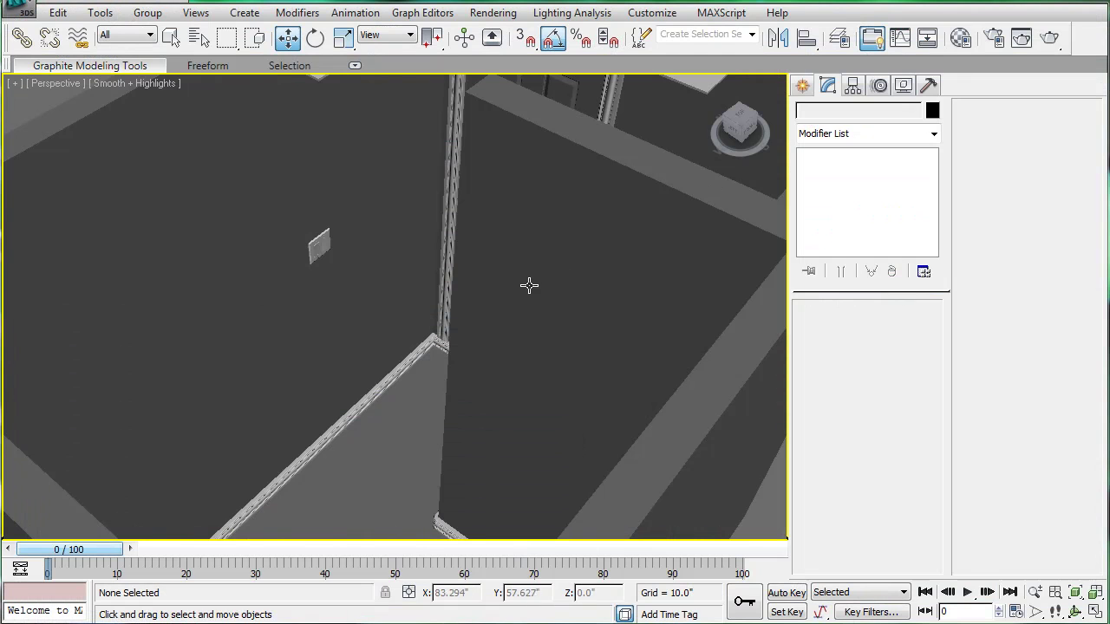
Step: Select the Line02 baseboard trim and switch to Top view
scroll(527, 288, down, 5)
mouse_move(533, 273)
alt+middle_down()
mouse_move(451, 310)
mouse_move(458, 290)
mouse_move(476, 351)
alt+middle_up()
scroll(499, 377, up, 5)
click(523, 408)
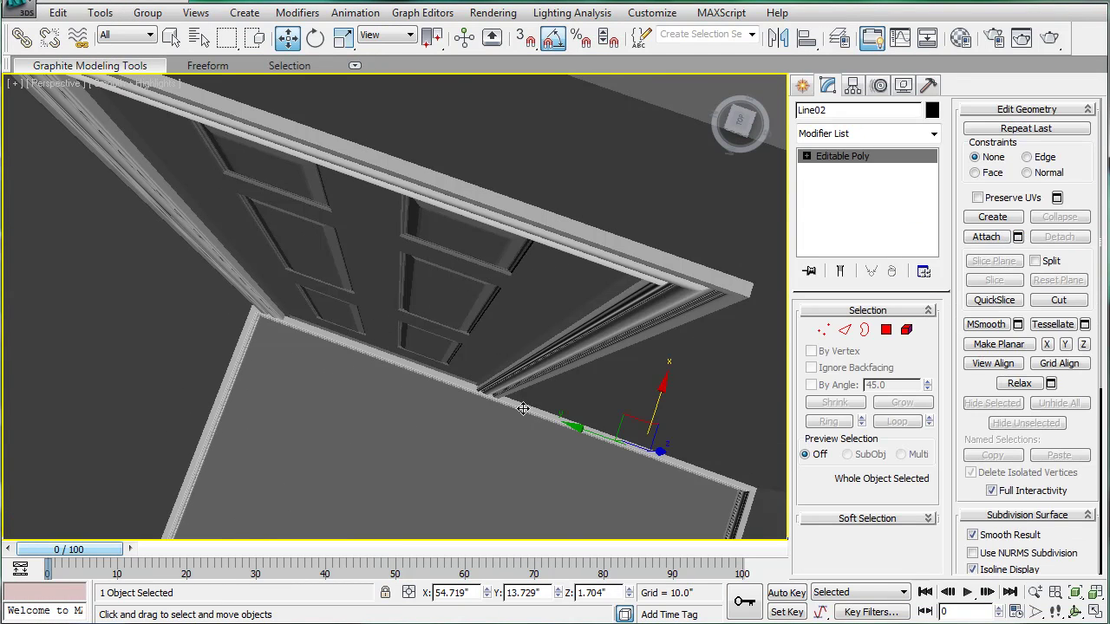
key(t)
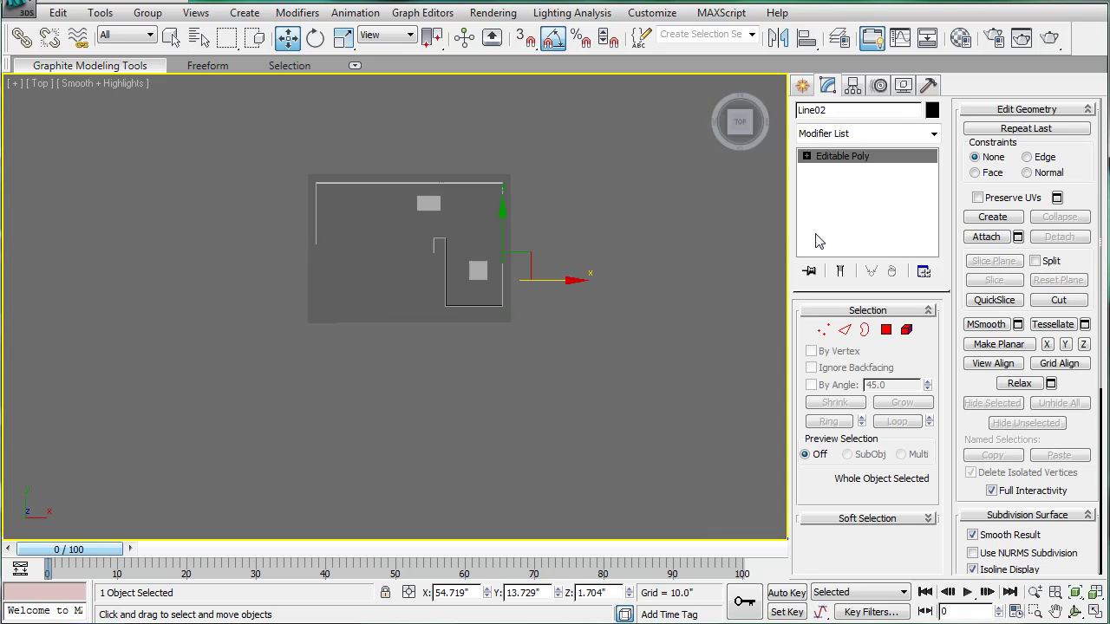
Step: In Vertex mode with wireframe display, box-select the trim's lower-right end vertices
click(825, 333)
scroll(418, 315, up, 3)
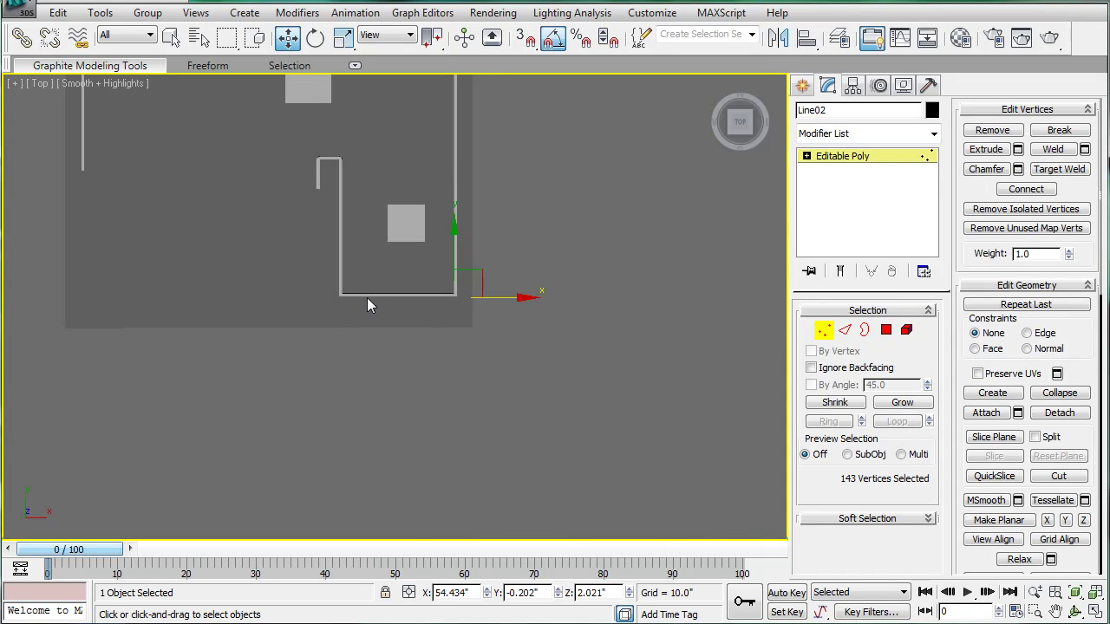
drag(544, 370, 544, 370)
key(F3)
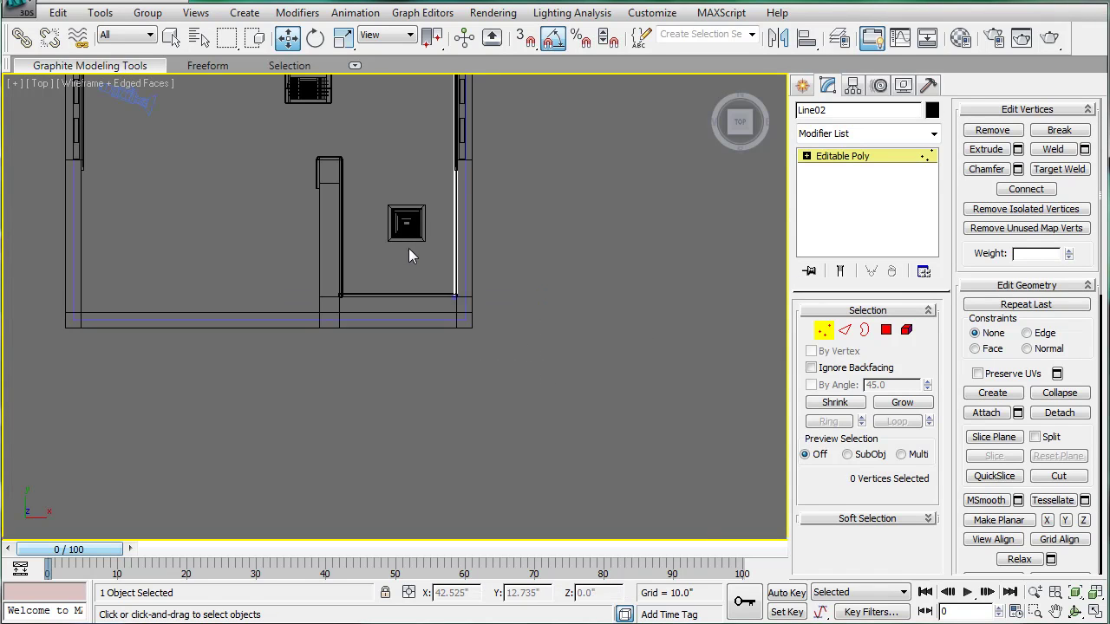
middle_drag(417, 250, 393, 357)
drag(408, 339, 454, 421)
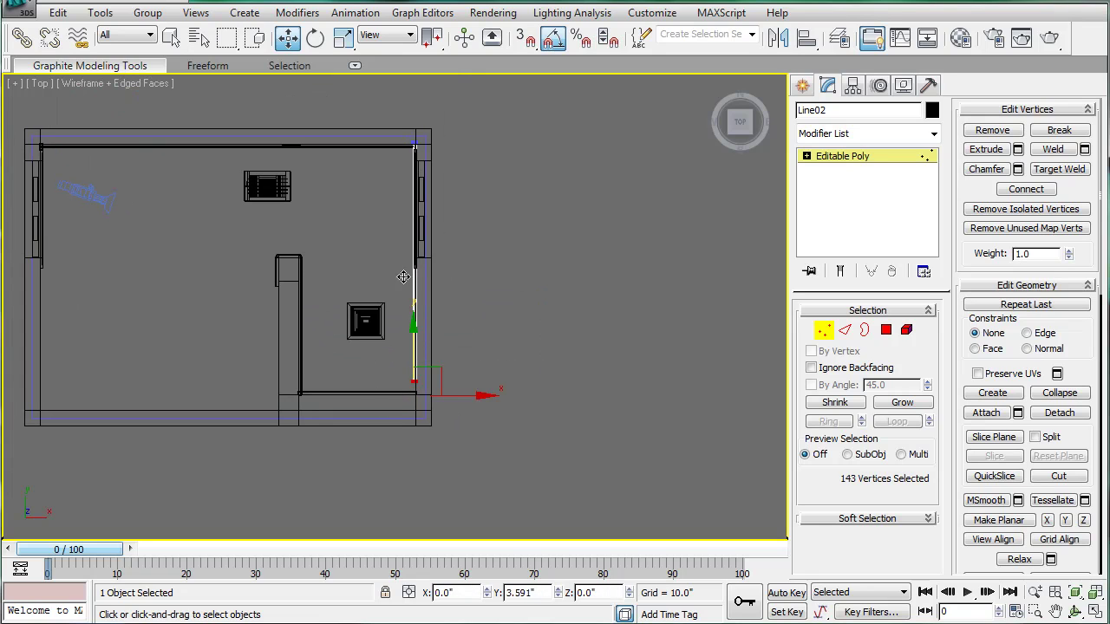
Step: Move the selected vertices up so the trim ends at the wall corner
scroll(443, 149, up, 2)
scroll(364, 212, up, 1)
scroll(363, 212, up, 2)
middle_drag(364, 220, 439, 397)
drag(365, 523, 384, 147)
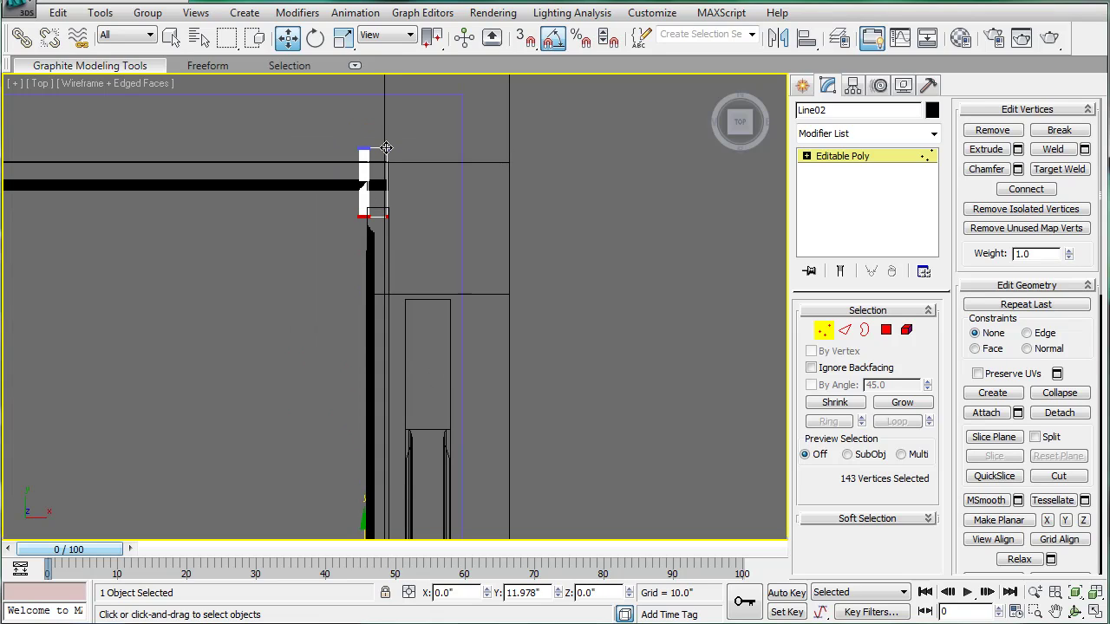
middle_drag(481, 185, 482, 185)
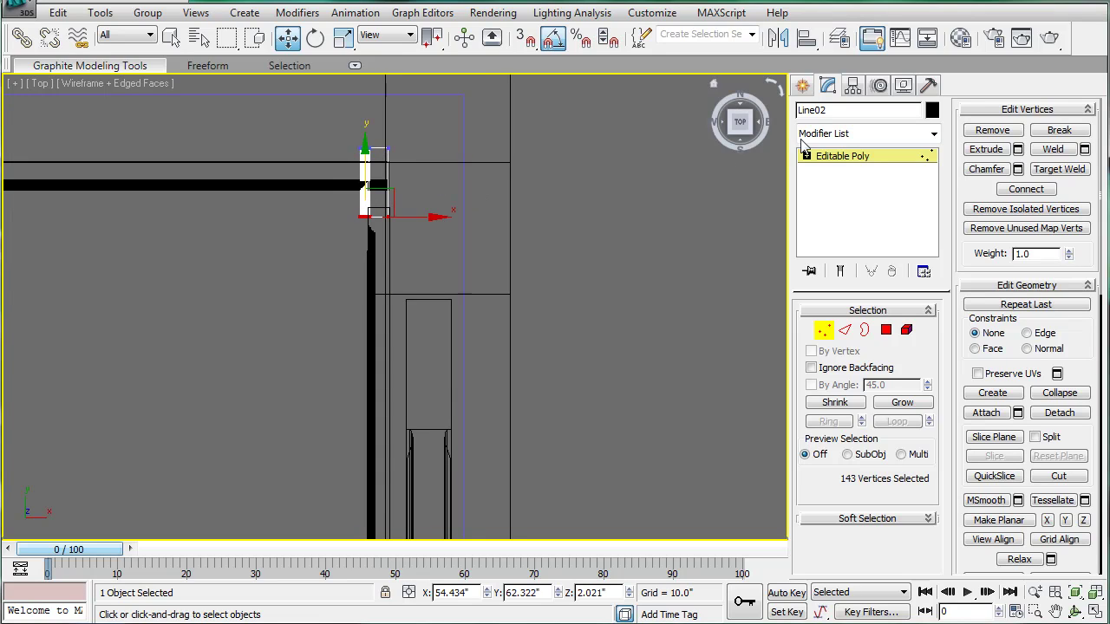
Step: Exit Vertex mode and return to a shaded Perspective view of the corner
click(844, 163)
key(p)
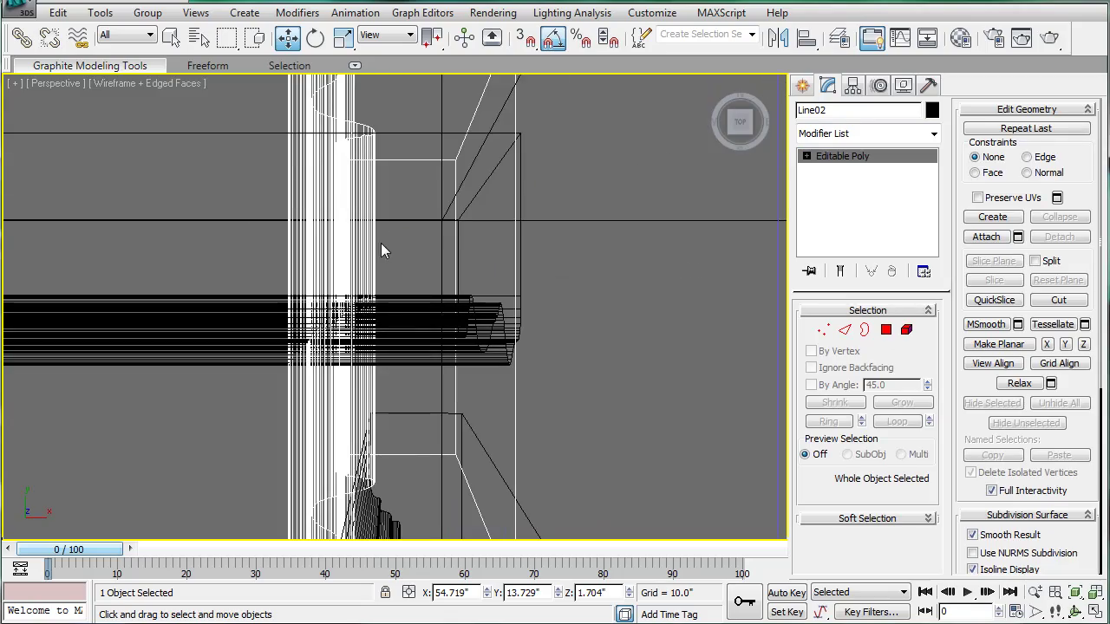
scroll(380, 241, up, 5)
key(F3)
mouse_move(376, 242)
alt+middle_down()
mouse_move(404, 222)
mouse_move(449, 218)
mouse_move(503, 251)
mouse_move(510, 276)
alt+middle_up()
Step: Toggle Affect Pivot Only on Line02 and nudge the trim toward the corner
click(864, 83)
click(880, 198)
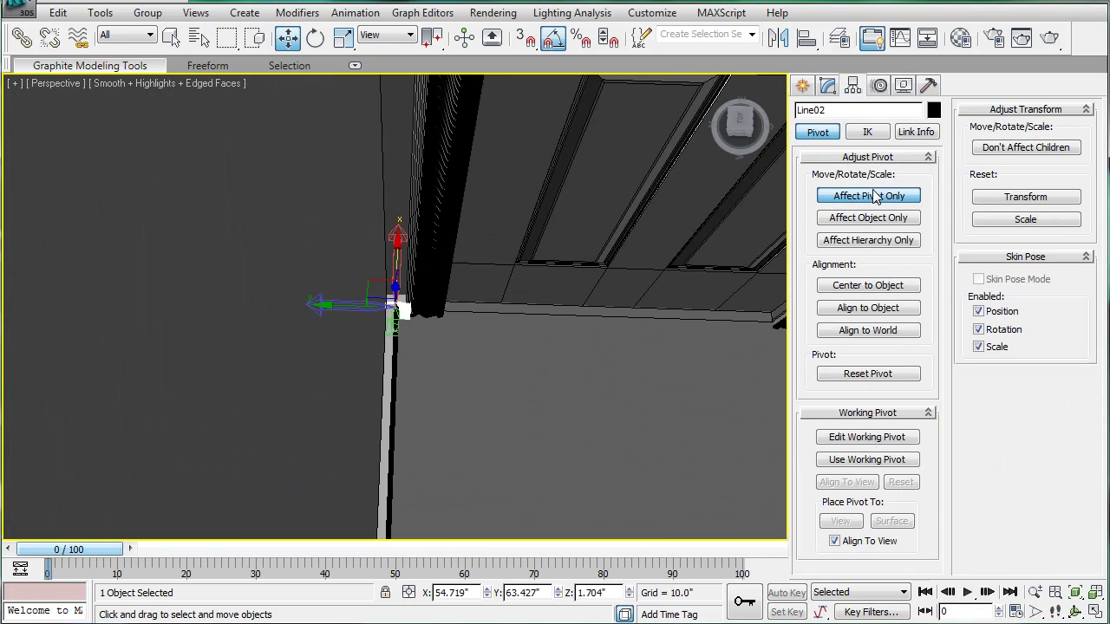
click(875, 198)
mouse_move(528, 231)
alt+middle_down()
mouse_move(359, 248)
mouse_move(386, 266)
mouse_move(382, 243)
alt+middle_up()
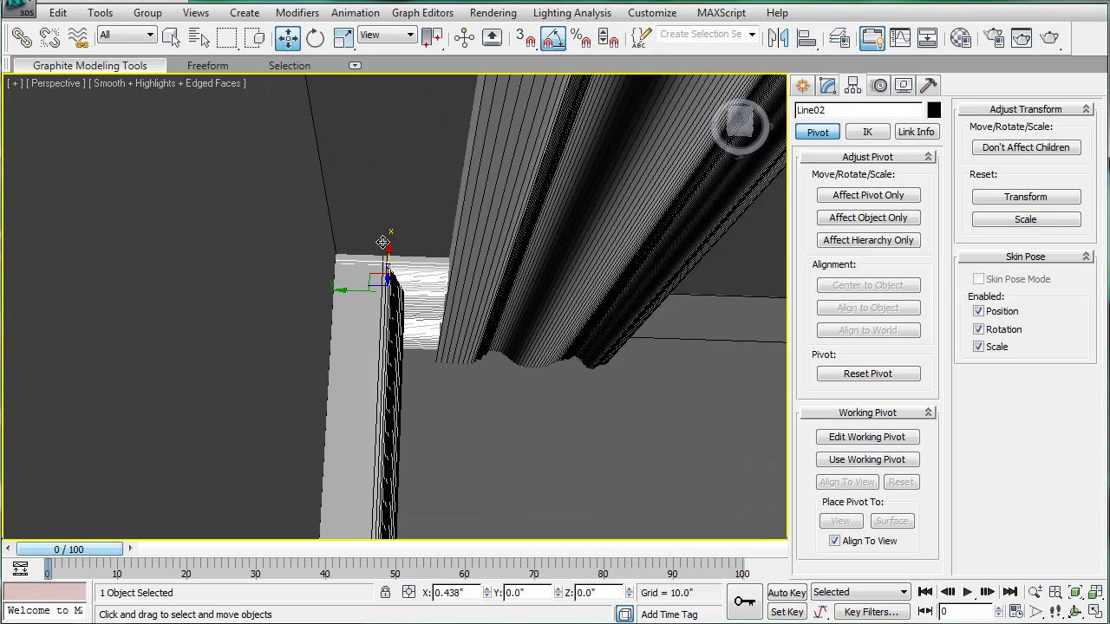
drag(382, 243, 382, 252)
Step: Deselect everything and zoom in on a top-down view of the room
scroll(275, 230, down, 5)
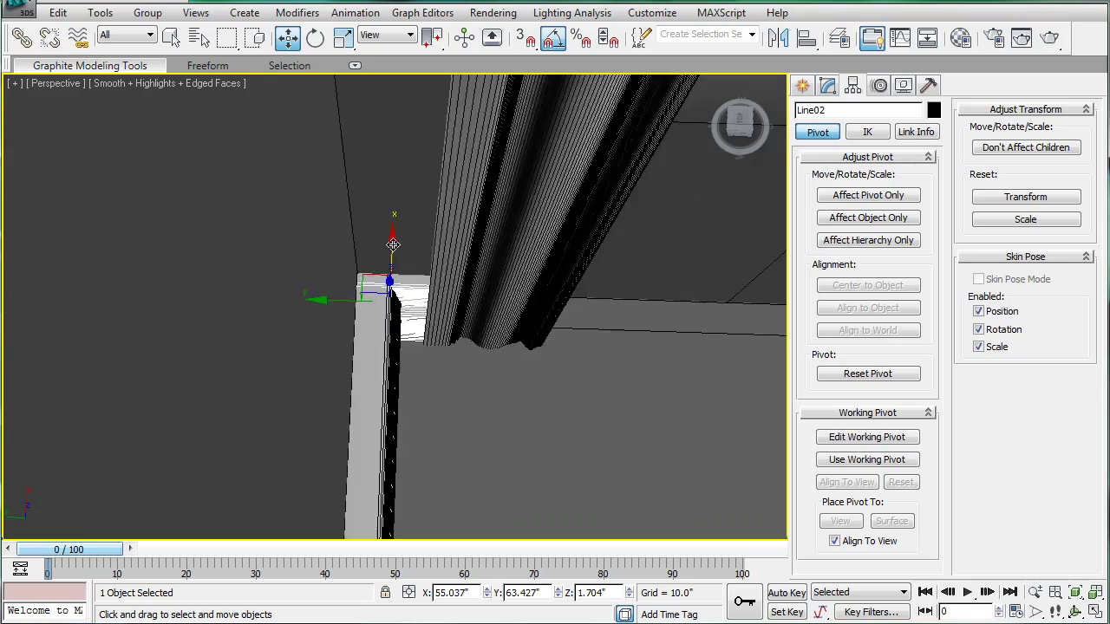
scroll(275, 230, down, 3)
click(208, 238)
mouse_move(550, 318)
alt+middle_down()
mouse_move(342, 243)
mouse_move(504, 310)
alt+middle_up()
scroll(504, 310, up, 3)
scroll(522, 304, up, 3)
scroll(515, 307, up, 2)
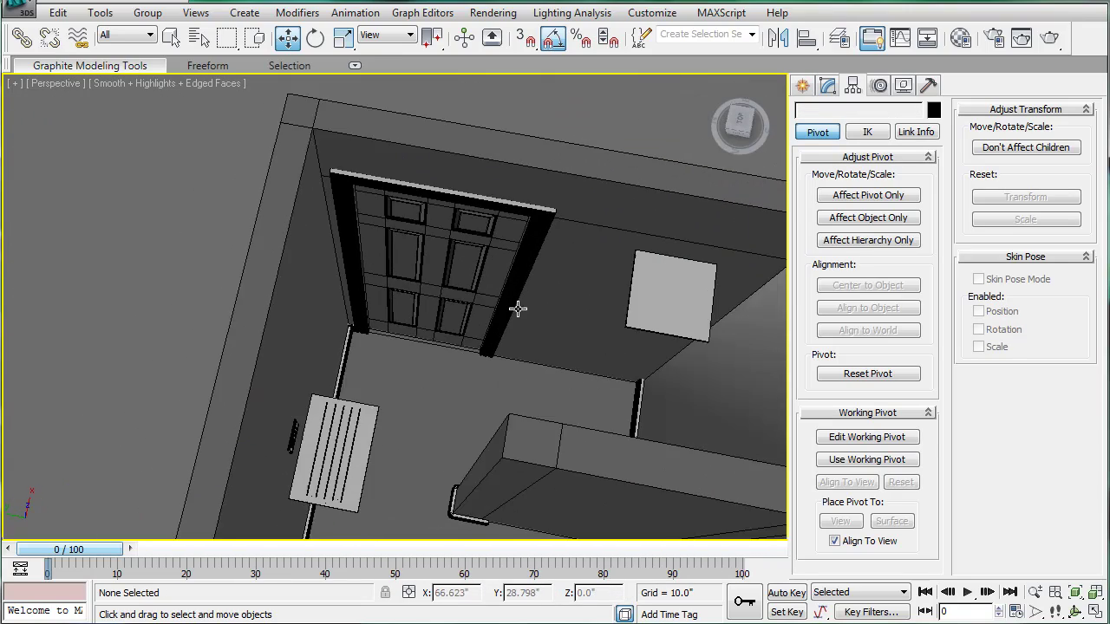
scroll(486, 338, up, 3)
scroll(519, 348, up, 3)
scroll(240, 289, up, 2)
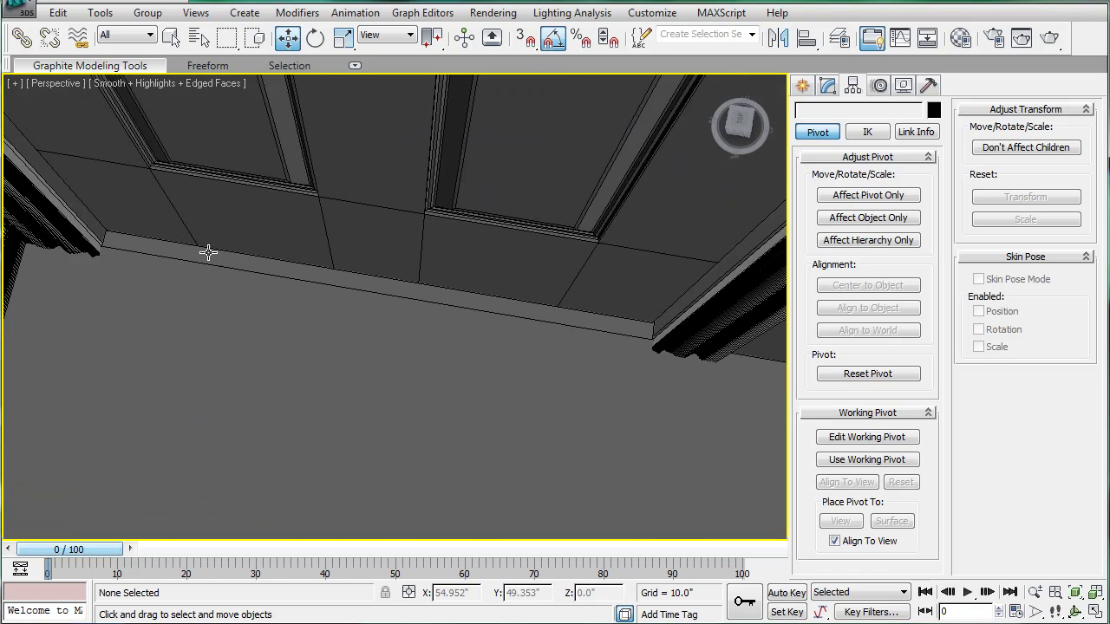
scroll(52, 210, up, 3)
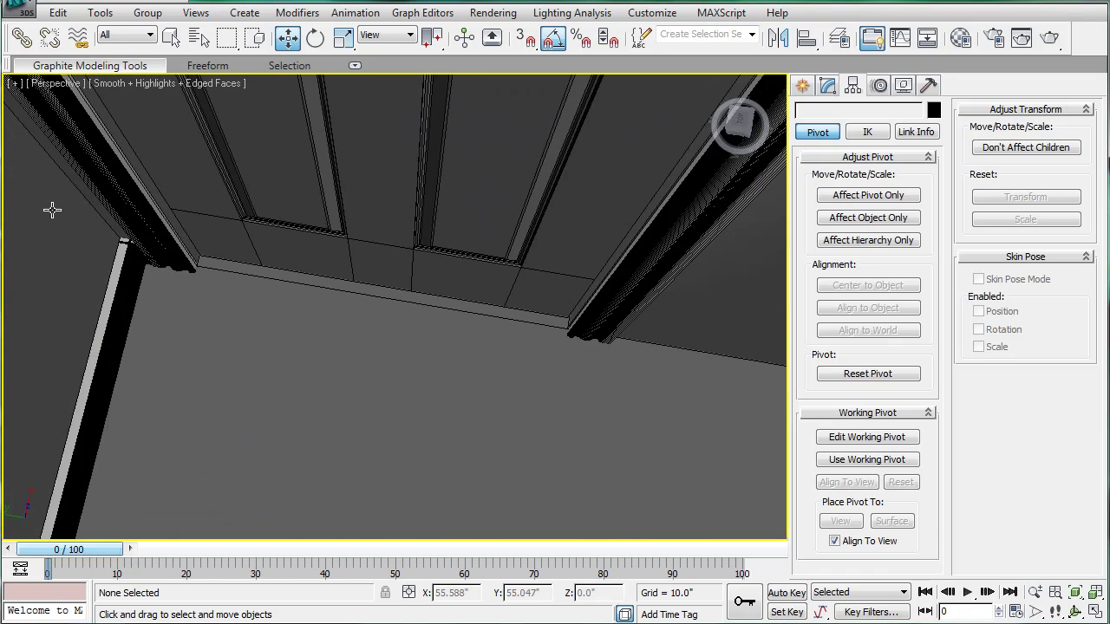
Step: Clone Line02 as Line12 and move the copy onto the adjacent wall
click(130, 244)
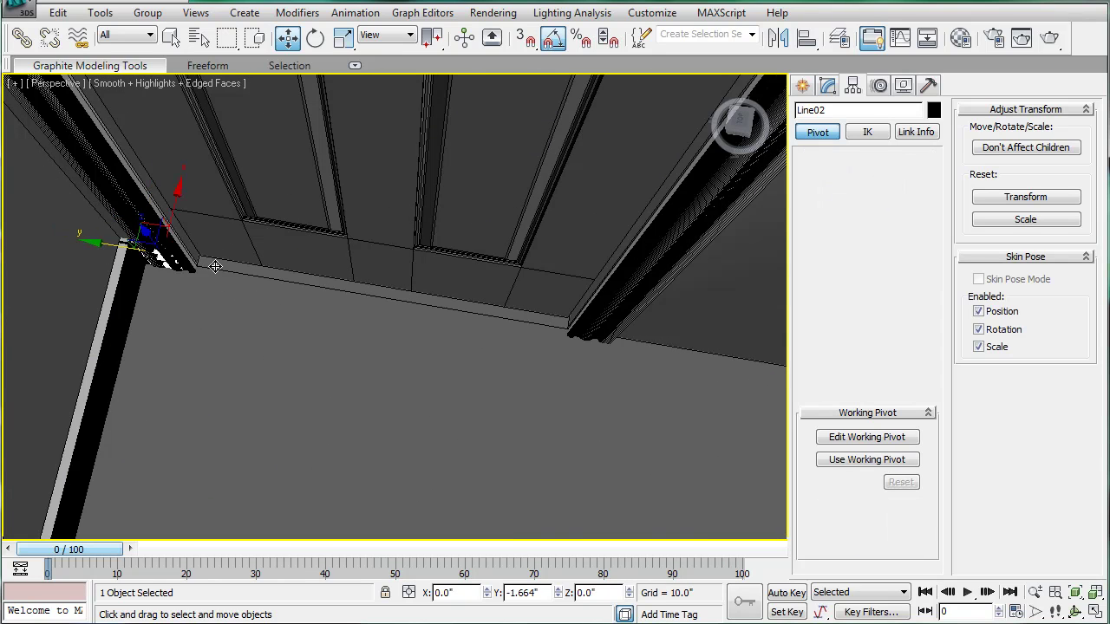
shift+drag(97, 246, 651, 336)
key(Return)
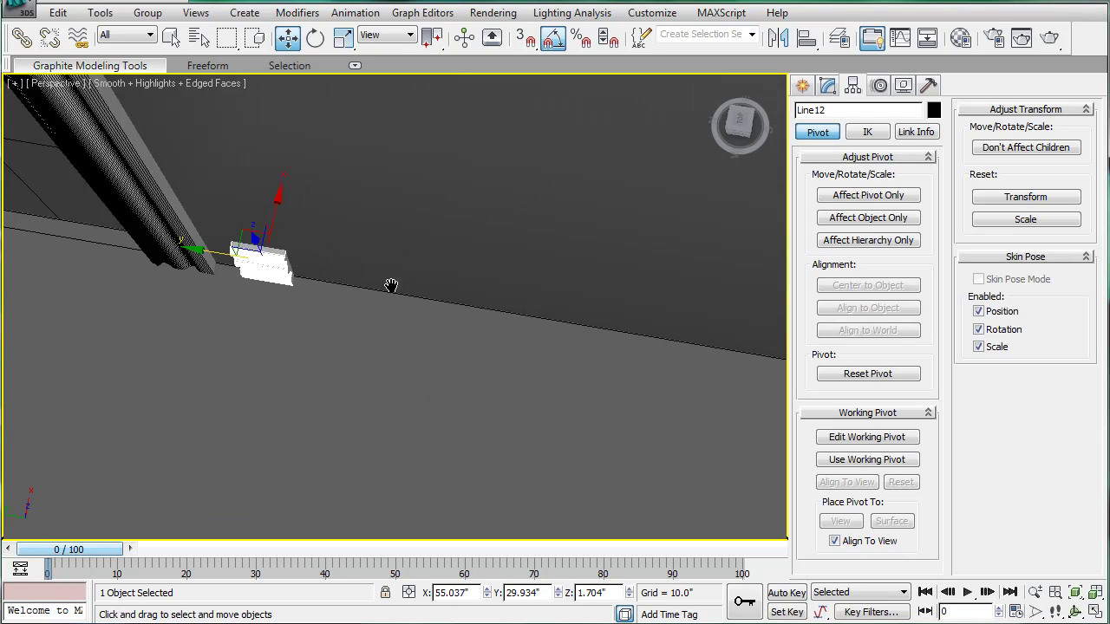
alt+middle_drag(389, 287, 273, 410)
drag(202, 404, 89, 394)
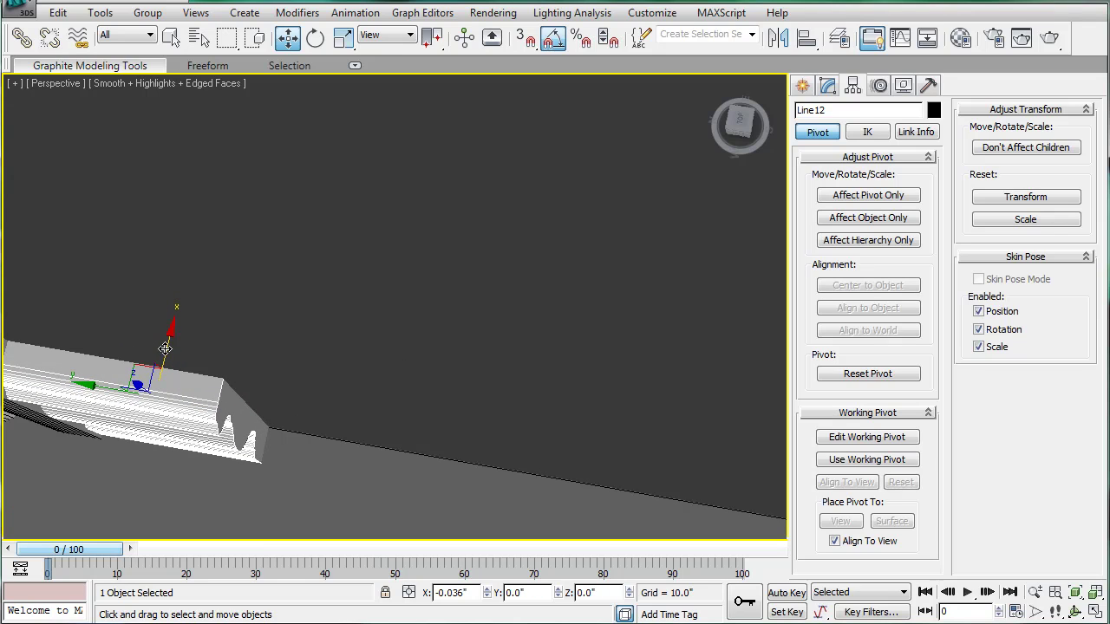
key(shift+z)
Step: Stretch Line12's end vertices along the wall to meet the far corner
click(803, 86)
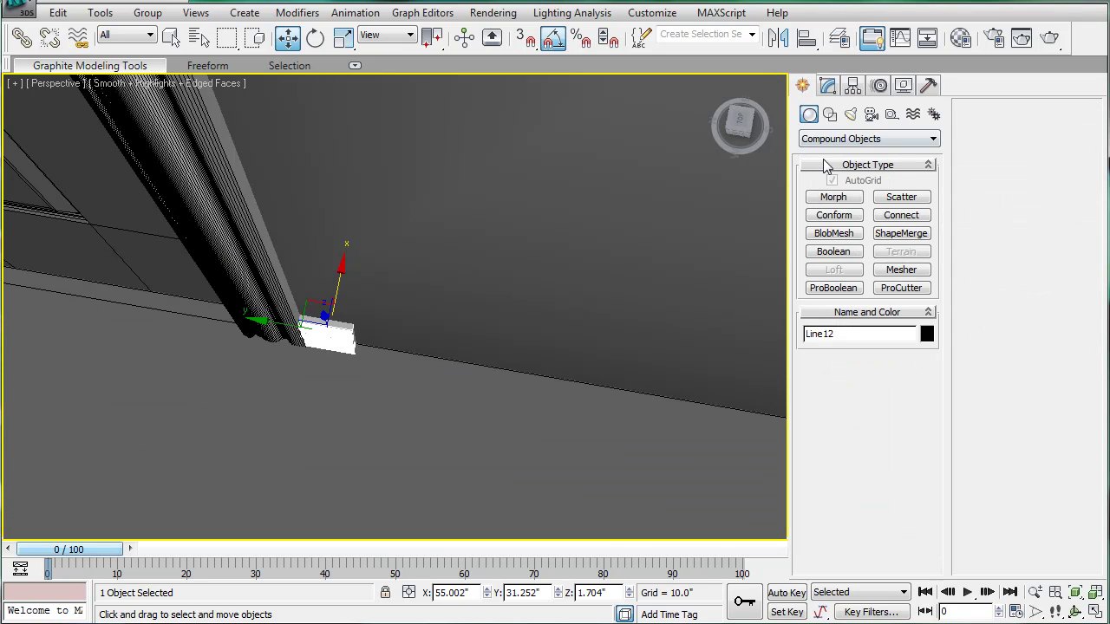
click(828, 85)
click(823, 329)
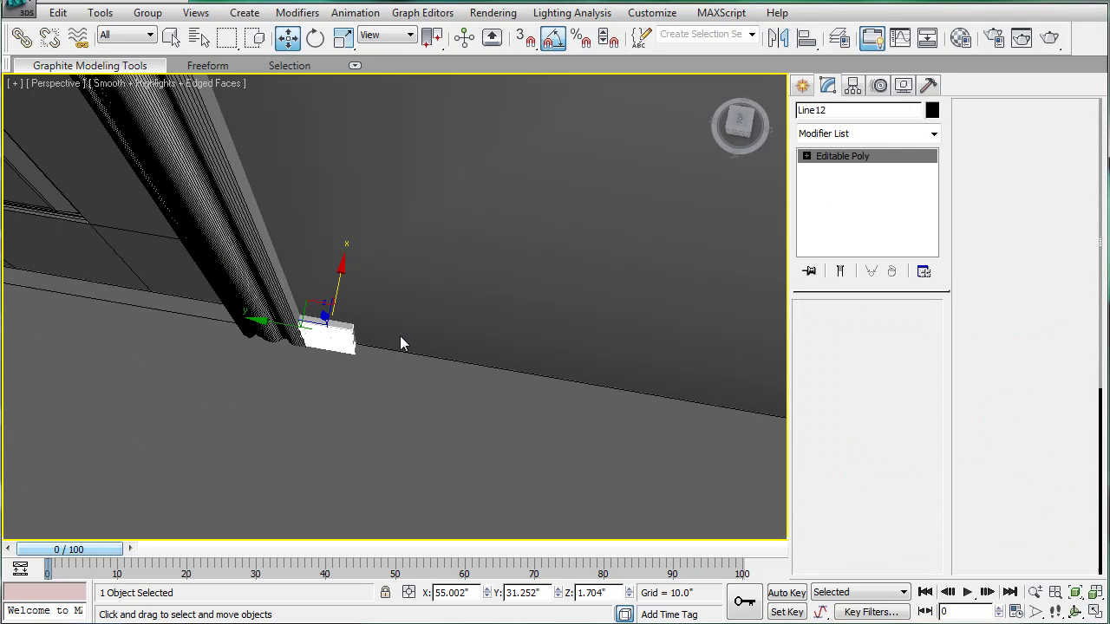
mouse_move(400, 336)
alt+middle_down()
mouse_move(425, 297)
mouse_move(489, 311)
mouse_move(287, 328)
mouse_move(289, 317)
alt+middle_up()
mouse_move(28, 348)
mouse_down()
mouse_move(213, 324)
mouse_move(522, 261)
mouse_up()
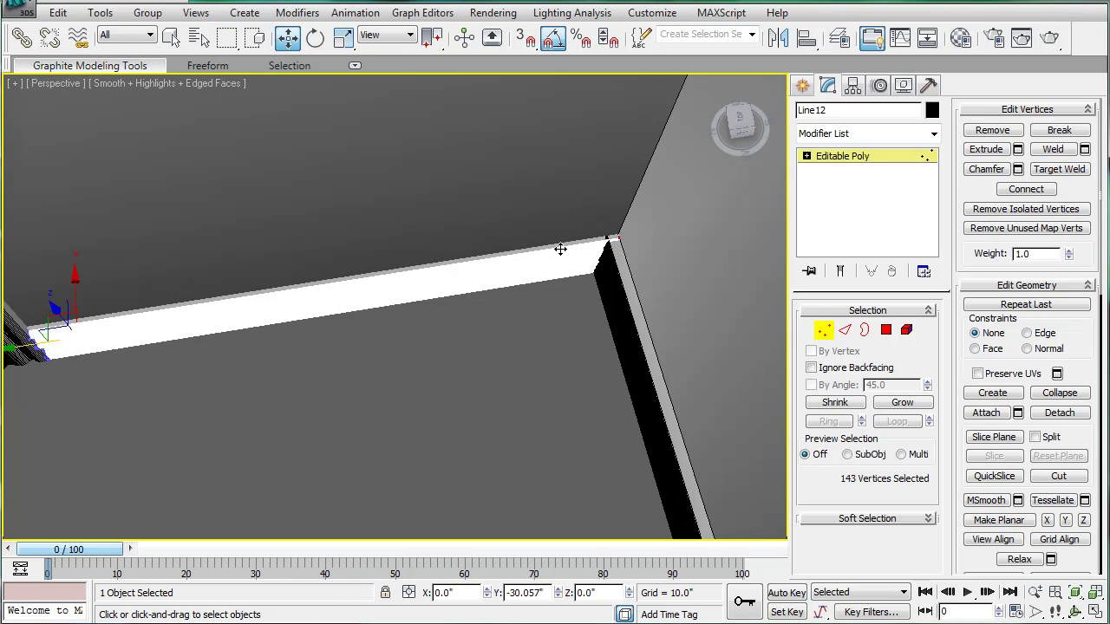
mouse_move(563, 249)
alt+middle_down()
mouse_move(508, 359)
mouse_move(418, 368)
alt+middle_up()
scroll(487, 334, down, 3)
scroll(494, 336, up, 4)
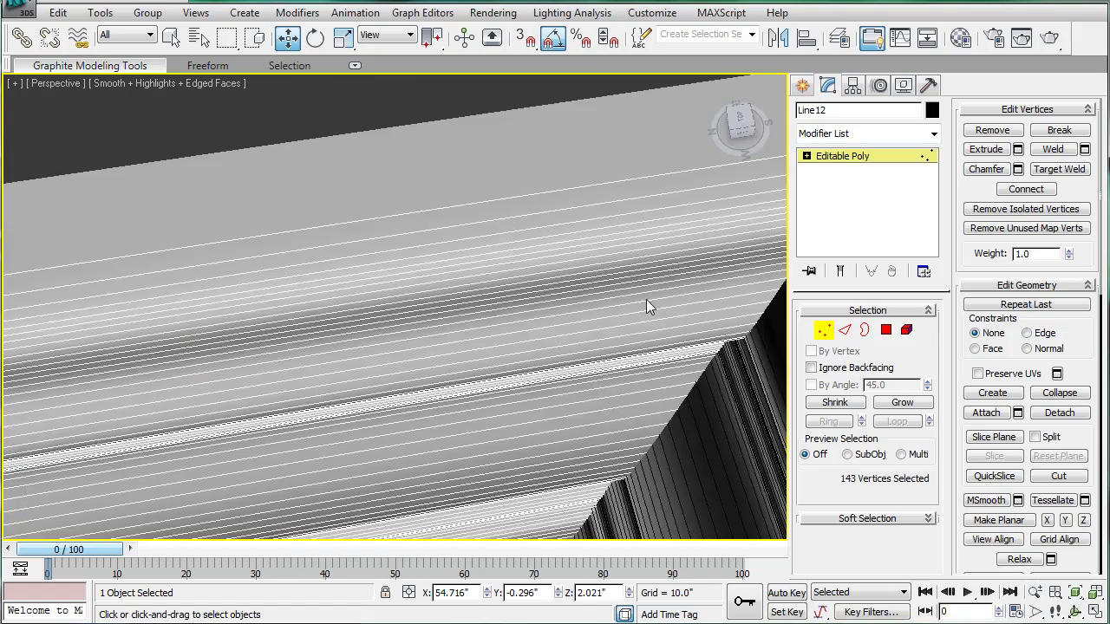
middle_drag(646, 299, 302, 447)
click(847, 156)
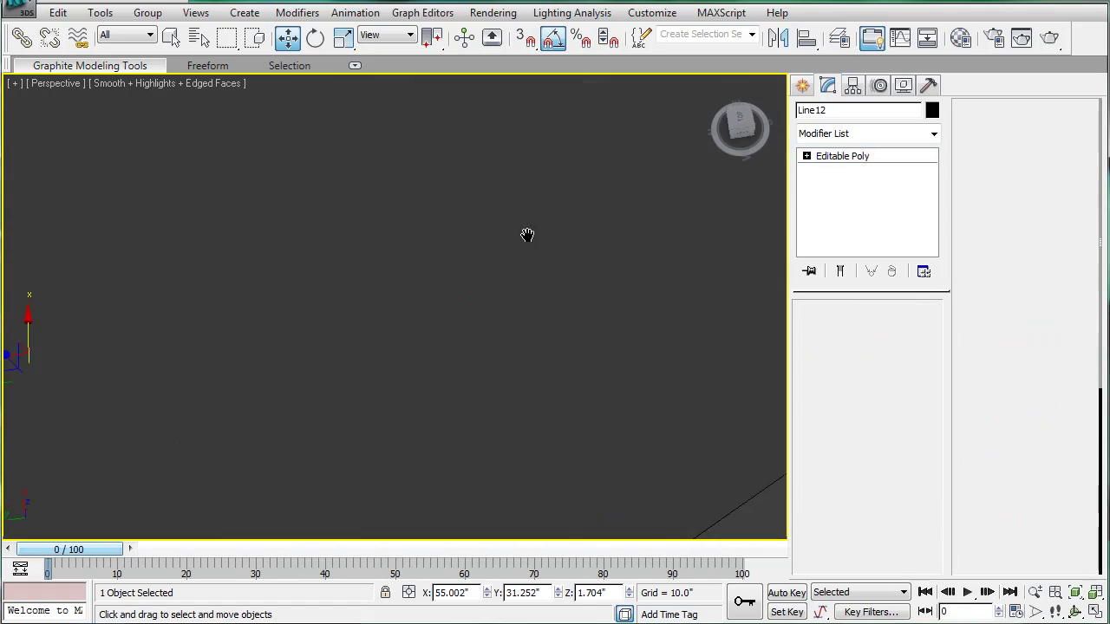
Step: Deselect all and orbit around the room to view the door wall from above
key(z)
click(566, 231)
scroll(510, 277, up, 3)
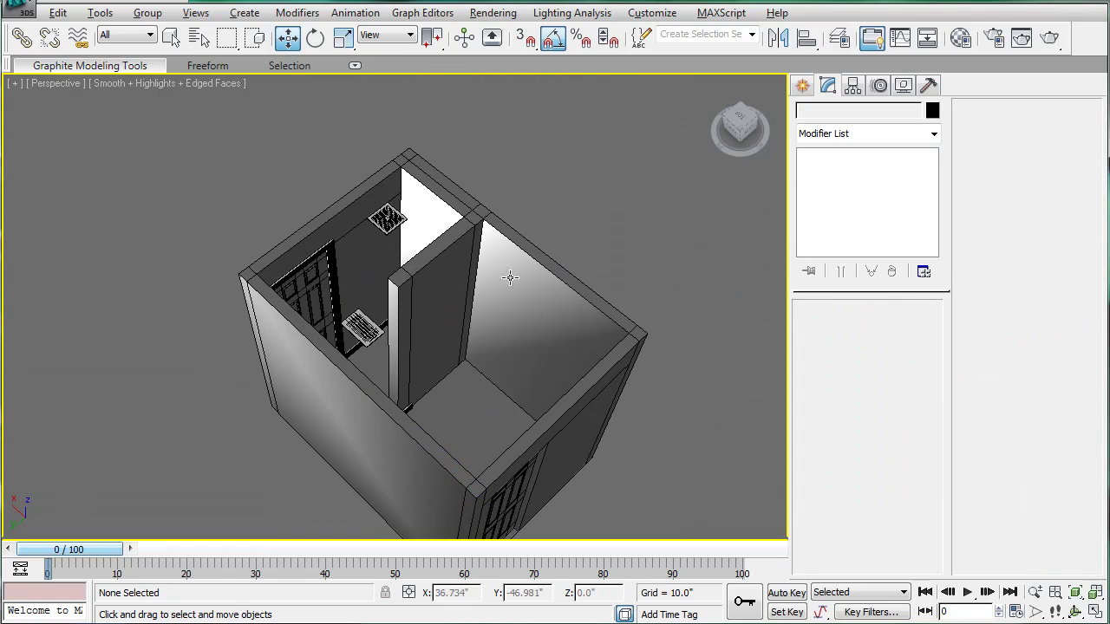
mouse_move(602, 305)
alt+middle_down()
mouse_move(367, 289)
mouse_move(391, 307)
mouse_move(376, 306)
alt+middle_up()
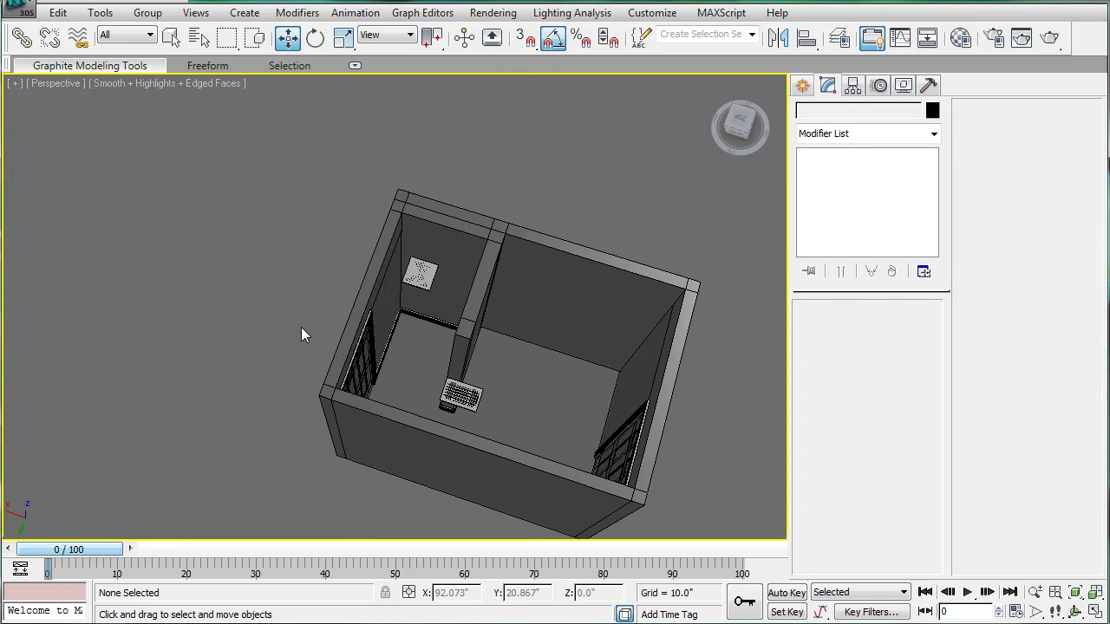
scroll(445, 295, up, 3)
mouse_move(459, 300)
alt+middle_down()
mouse_move(347, 290)
mouse_move(441, 341)
mouse_move(377, 342)
mouse_move(516, 354)
mouse_move(498, 304)
mouse_move(503, 362)
alt+middle_up()
scroll(515, 355, down, 3)
scroll(503, 362, up, 2)
mouse_move(555, 390)
middle_down()
mouse_move(512, 346)
mouse_move(522, 309)
mouse_move(579, 320)
mouse_move(556, 314)
mouse_move(567, 309)
mouse_move(543, 324)
mouse_move(495, 304)
middle_up()
Step: Show the Create panel's list of object categories
scroll(483, 318, down, 4)
scroll(575, 292, up, 3)
click(802, 85)
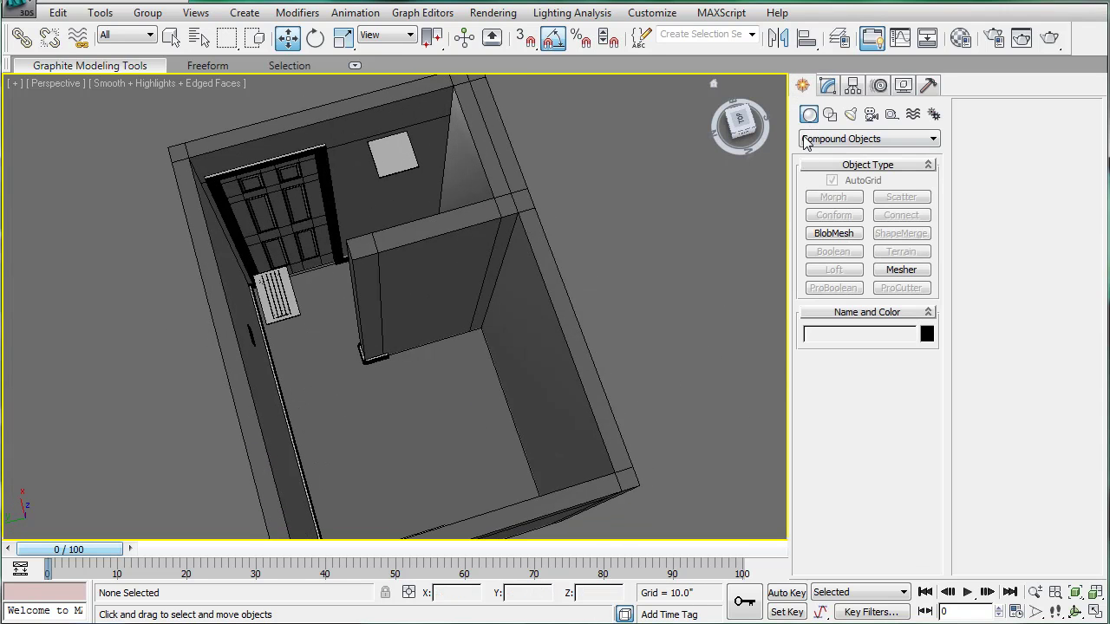
click(824, 141)
Step: Draw a new Standard Primitive box beside the room
click(825, 157)
click(834, 197)
scroll(512, 302, down, 5)
mouse_move(485, 286)
alt+middle_down()
mouse_move(468, 311)
mouse_move(426, 295)
alt+middle_up()
scroll(468, 311, up, 3)
scroll(464, 295, up, 4)
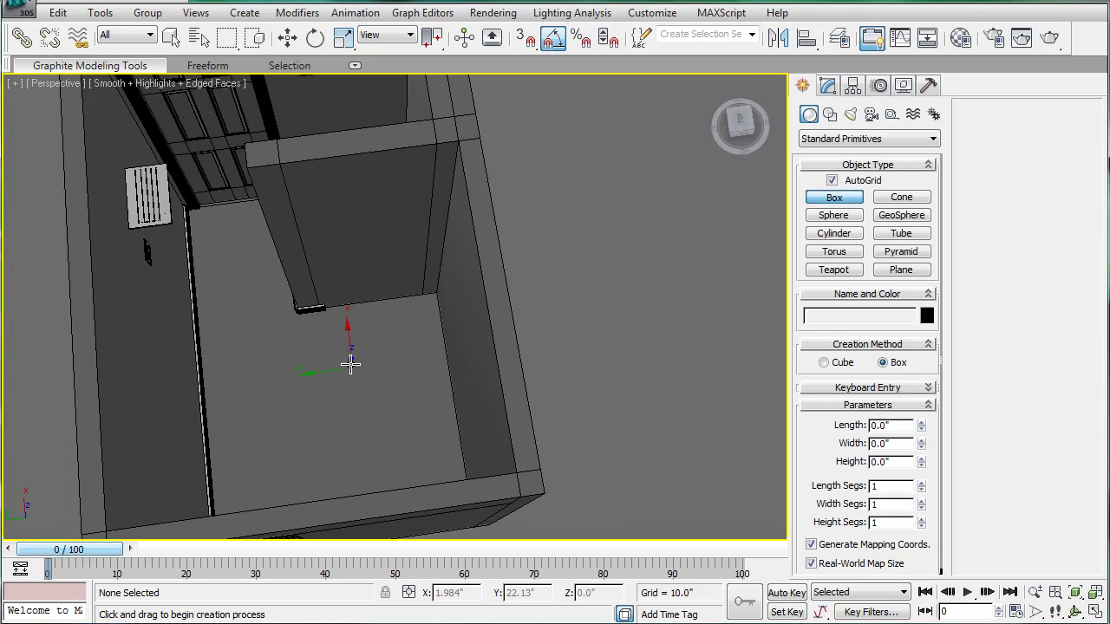
scroll(351, 364, down, 5)
mouse_move(429, 251)
mouse_down()
mouse_move(546, 422)
mouse_move(565, 420)
mouse_up()
click(625, 373)
Step: Select the box's top polygon and inset it to form a rim
click(828, 85)
alt+middle_drag(633, 223, 538, 200)
key(4)
click(459, 330)
click(1053, 170)
drag(503, 278, 506, 299)
drag(502, 340, 513, 313)
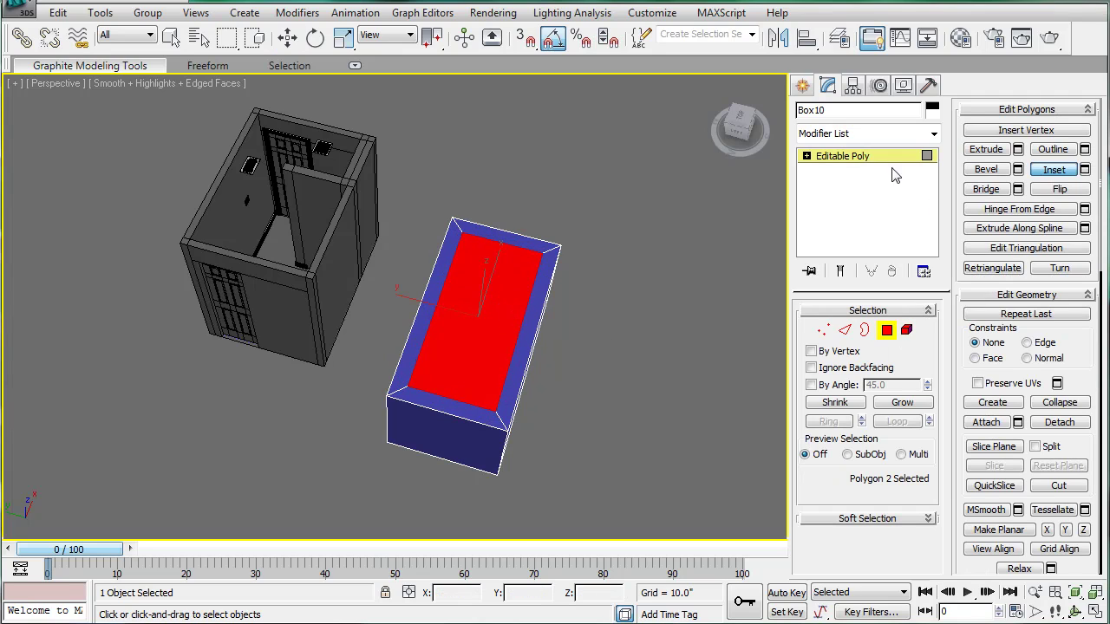
Step: Extrude the inset face downward to hollow out the tub basin
click(986, 150)
mouse_move(442, 309)
mouse_down()
mouse_move(463, 396)
mouse_move(460, 513)
mouse_move(463, 457)
mouse_up()
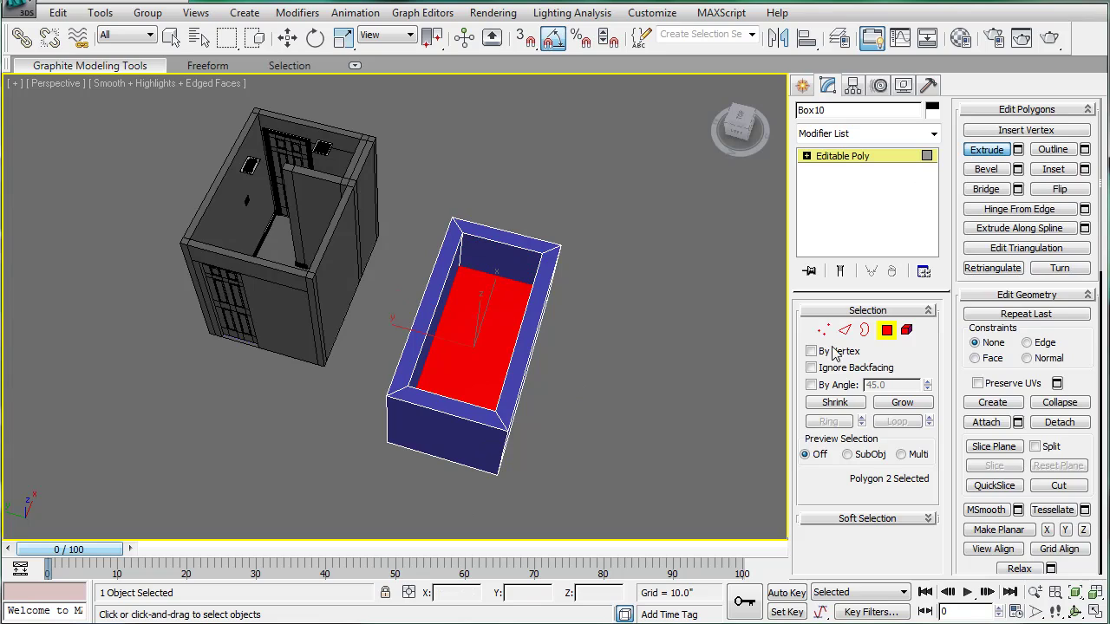
key(2)
scroll(491, 262, up, 2)
mouse_move(491, 263)
alt+middle_down()
mouse_move(565, 241)
mouse_move(551, 194)
mouse_move(450, 249)
mouse_move(161, 244)
mouse_move(165, 168)
alt+middle_up()
Step: Select the tub's edges by picking an inner edge, a rim edge and looping
click(544, 179)
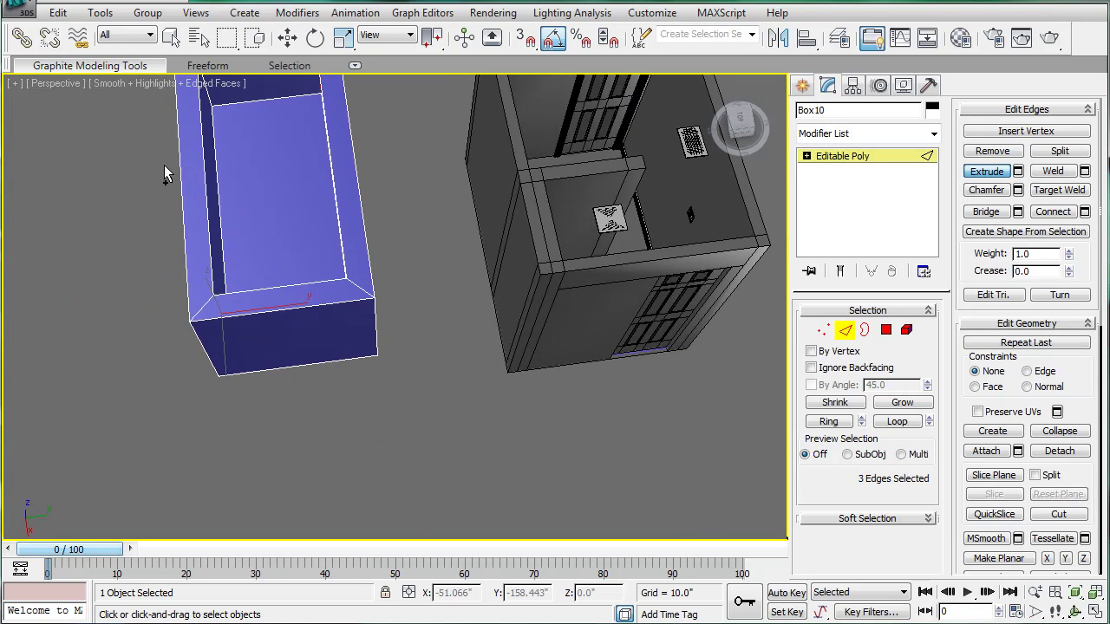
ctrl+click(208, 99)
alt+middle_drag(208, 100, 451, 261)
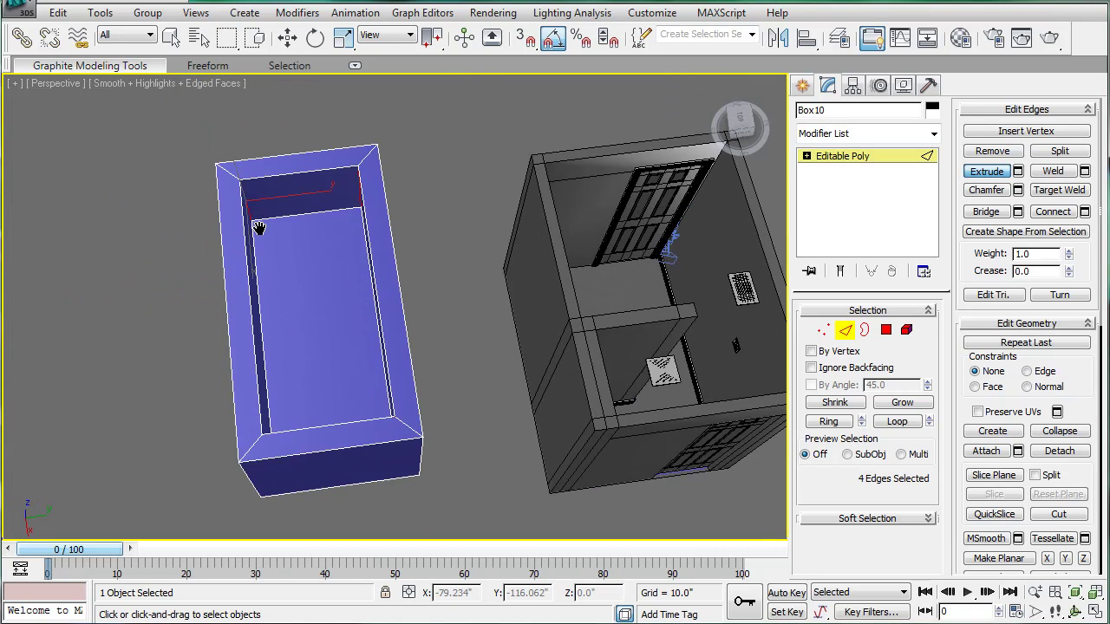
click(891, 424)
mouse_move(415, 356)
alt+middle_down()
mouse_move(445, 317)
mouse_move(509, 310)
mouse_move(564, 321)
alt+middle_up()
alt+middle_drag(473, 433, 437, 310)
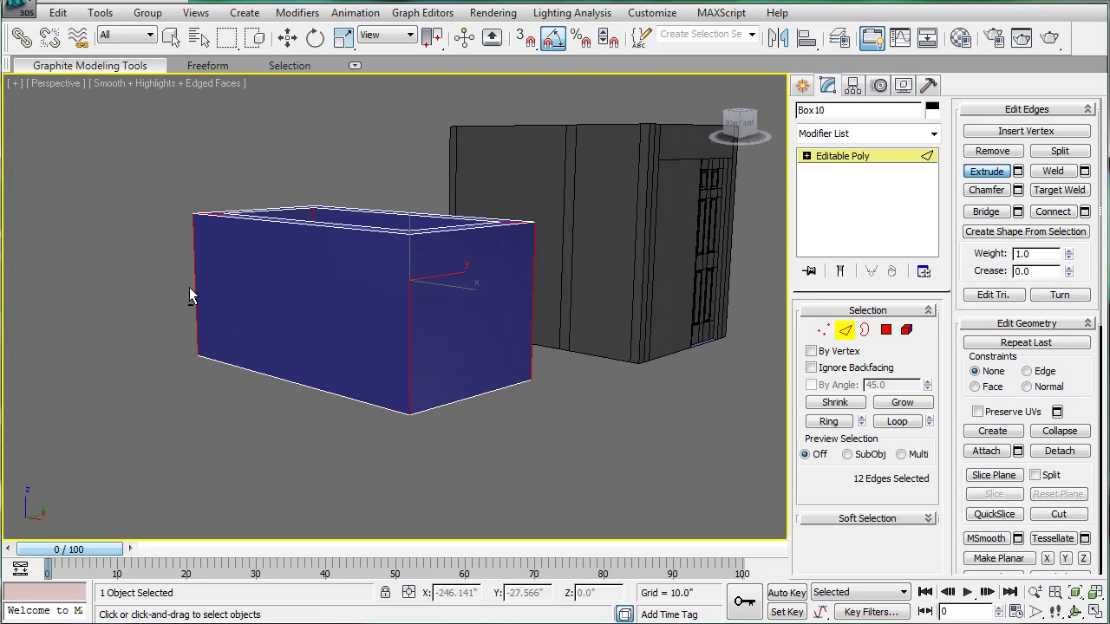
Step: Drop the front, right and left vertical edges, then preview a roughly 8.19-inch chamfer
alt+click(409, 318)
alt+click(531, 295)
mouse_move(409, 285)
alt+middle_down()
mouse_move(597, 291)
mouse_move(572, 295)
alt+middle_up()
alt+click(330, 292)
mouse_move(330, 293)
alt+middle_down()
mouse_move(454, 277)
mouse_move(678, 319)
alt+middle_up()
click(1018, 190)
drag(646, 313, 555, 354)
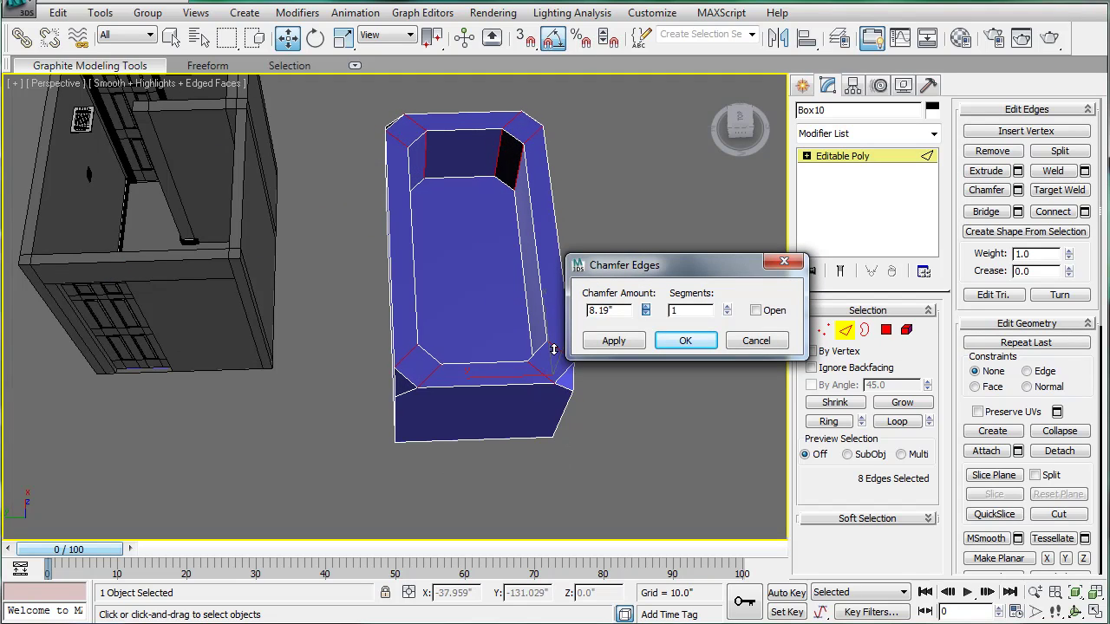
Step: Chamfer Box10's corner edges with 3 segments and an amount of 9.336
click(729, 307)
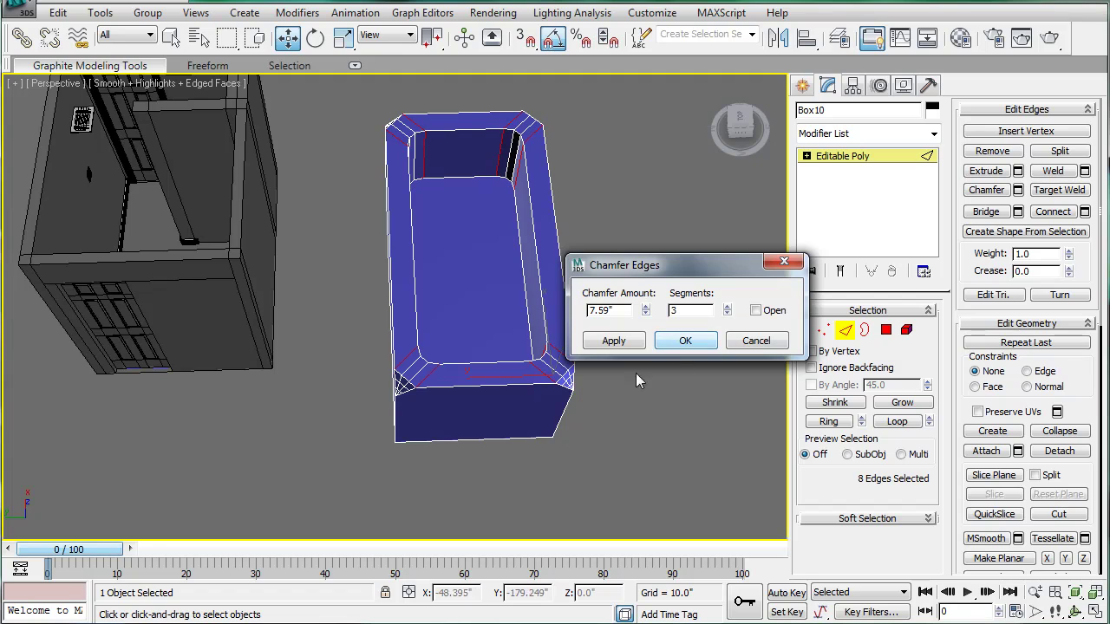
click(754, 341)
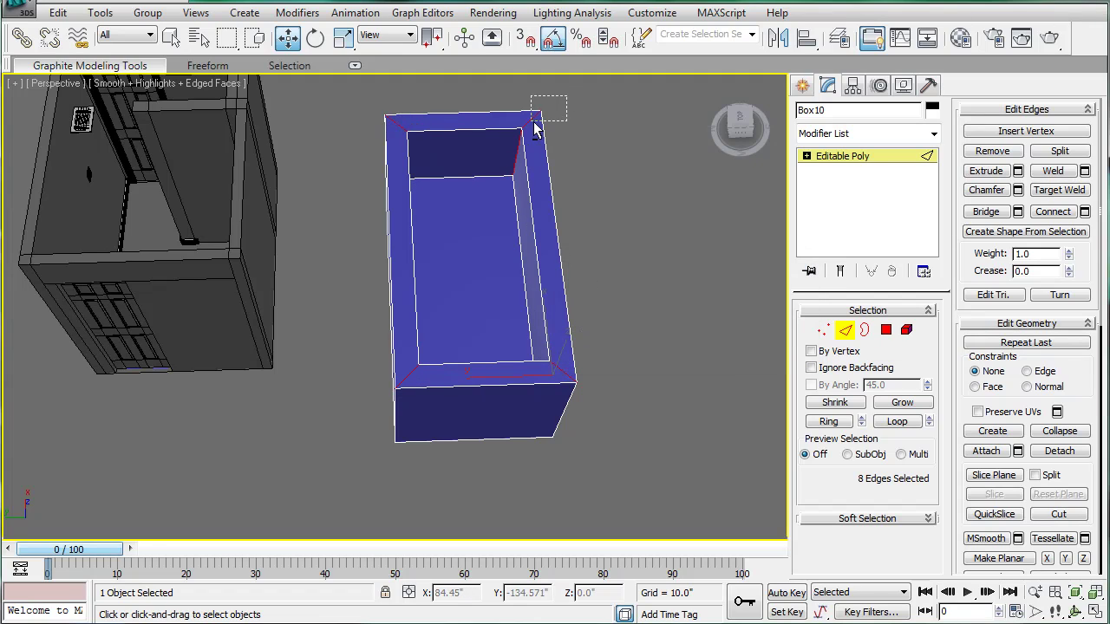
alt+drag(567, 97, 535, 131)
click(1018, 191)
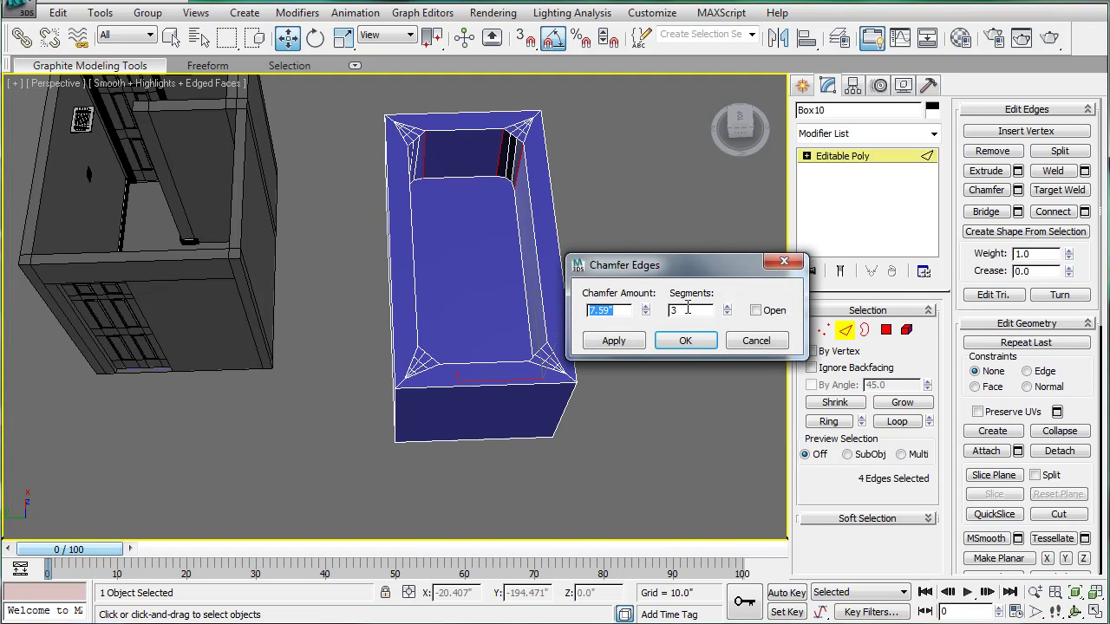
mouse_move(645, 310)
mouse_down()
mouse_move(628, 278)
mouse_move(623, 288)
mouse_up()
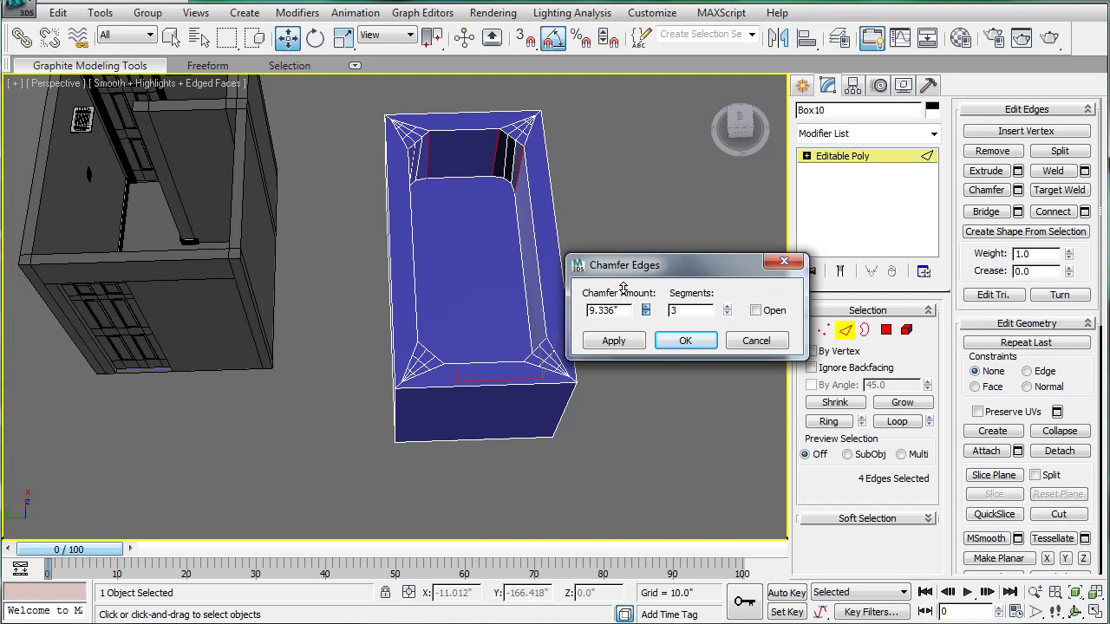
click(686, 342)
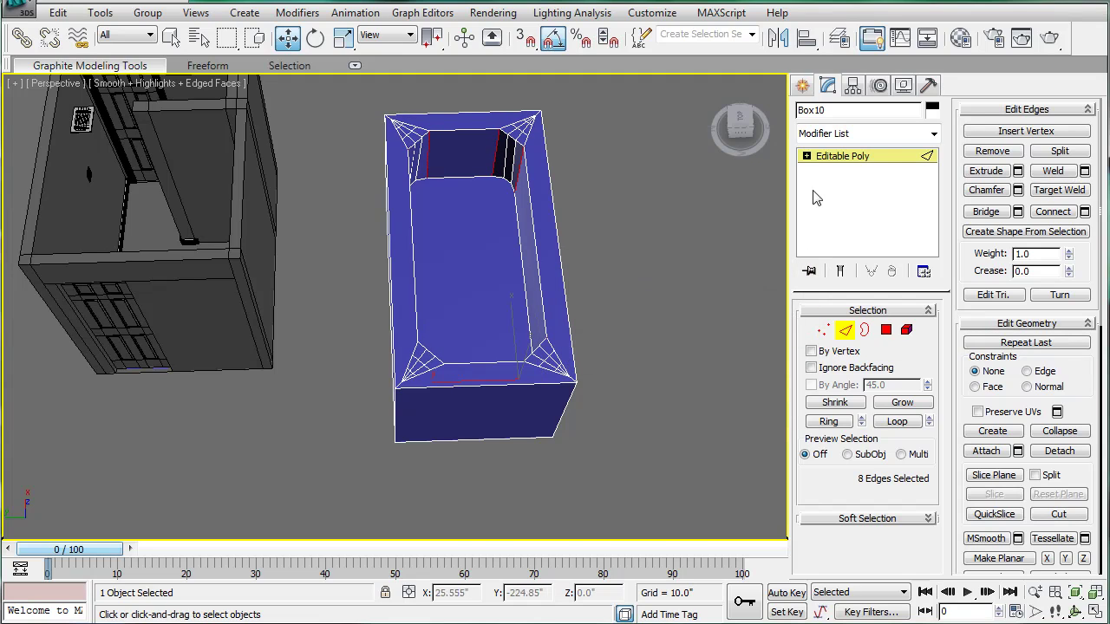
Step: Enable NURMS Subdivision on Box10 and raise Iterations to 3
click(876, 163)
drag(1074, 474, 935, 41)
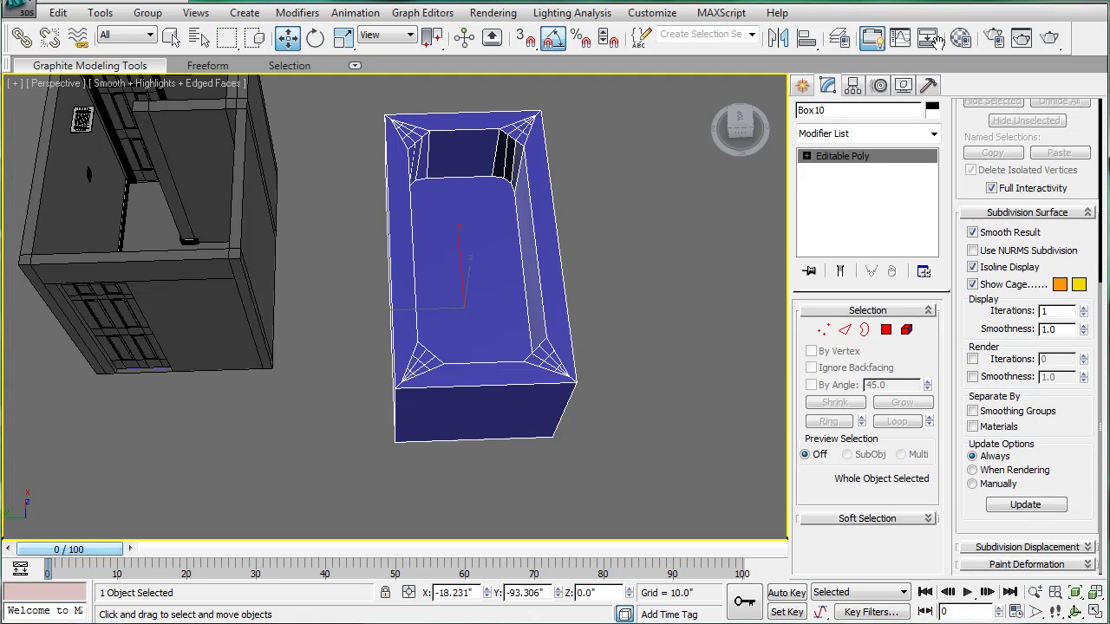
click(972, 251)
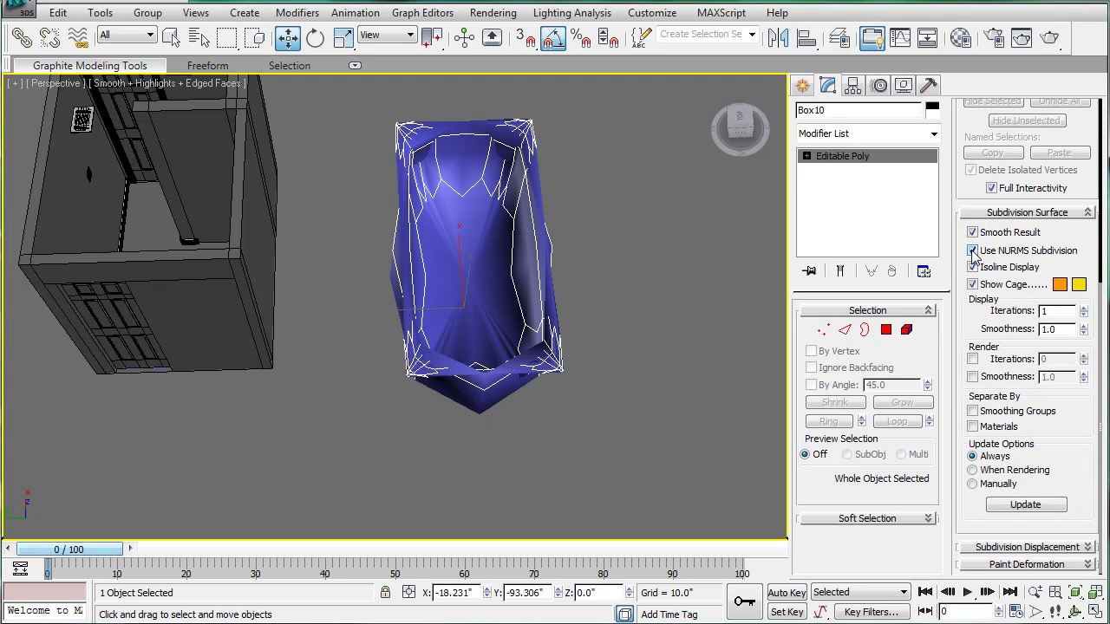
mouse_move(780, 260)
alt+middle_down()
mouse_move(708, 267)
mouse_move(751, 260)
alt+middle_up()
click(1084, 306)
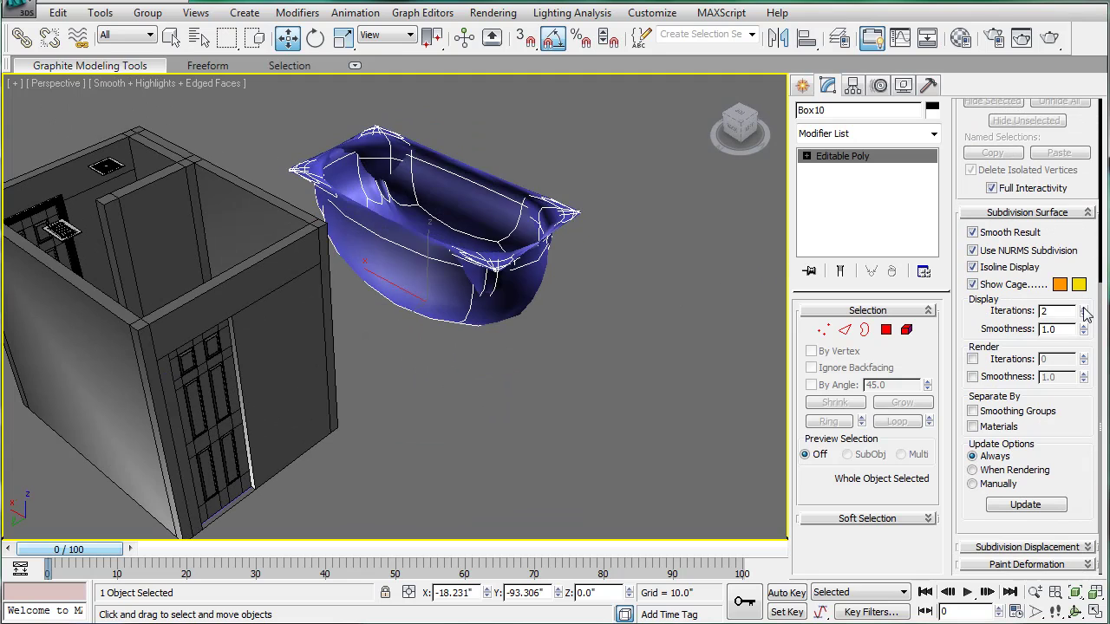
alt+middle_drag(598, 264, 527, 280)
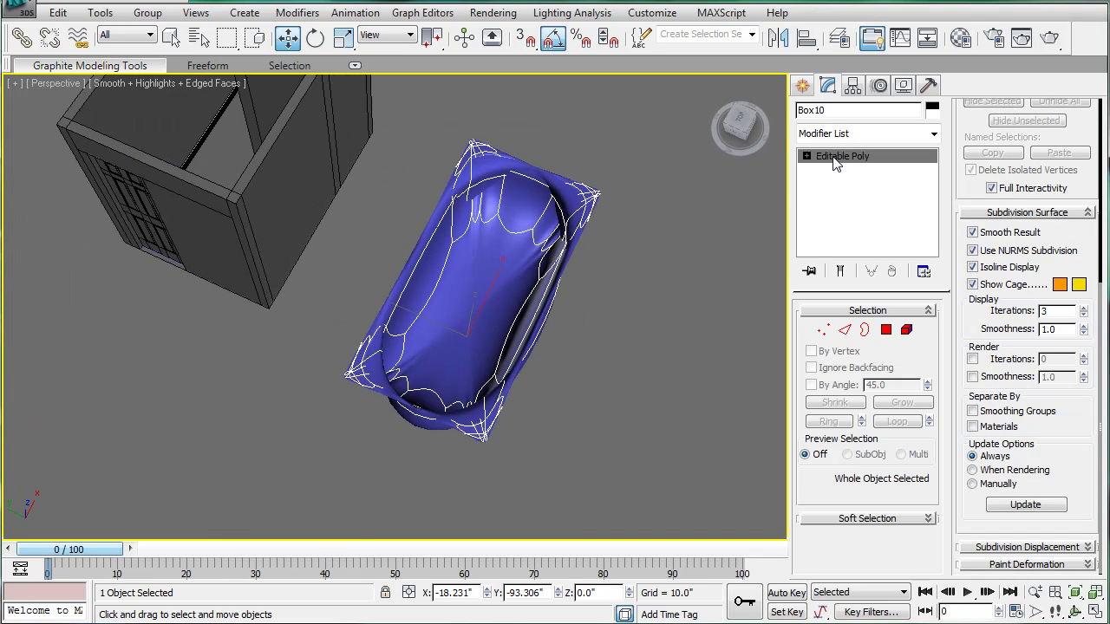
Step: Turn Use NURMS Subdivision back off, leaving the tub unsmoothed
click(846, 332)
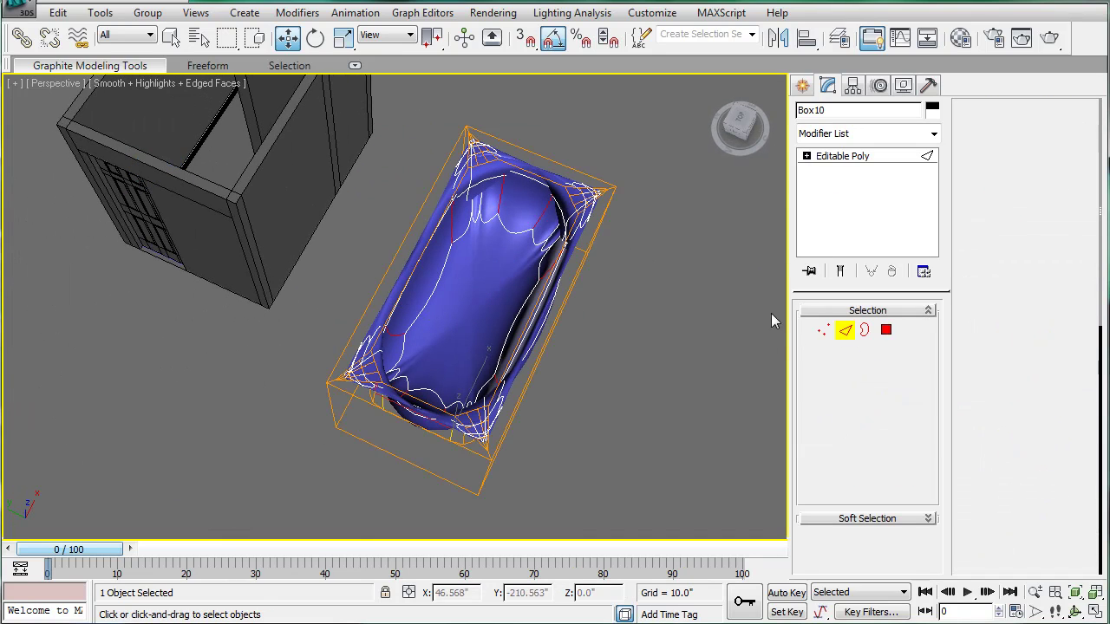
click(862, 159)
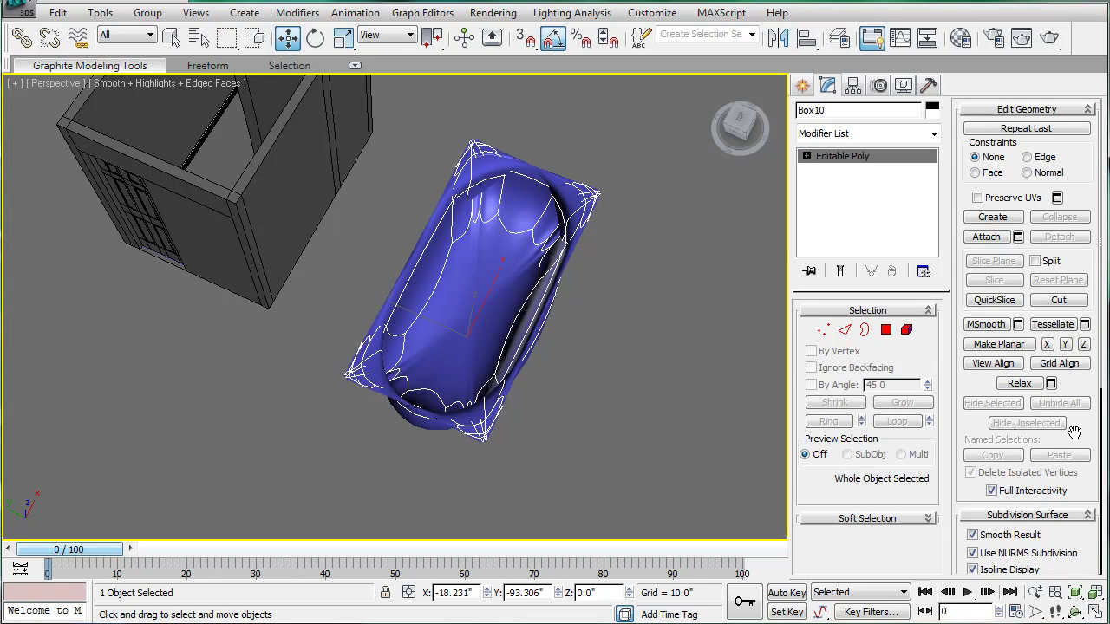
drag(1073, 429, 1060, 77)
click(972, 250)
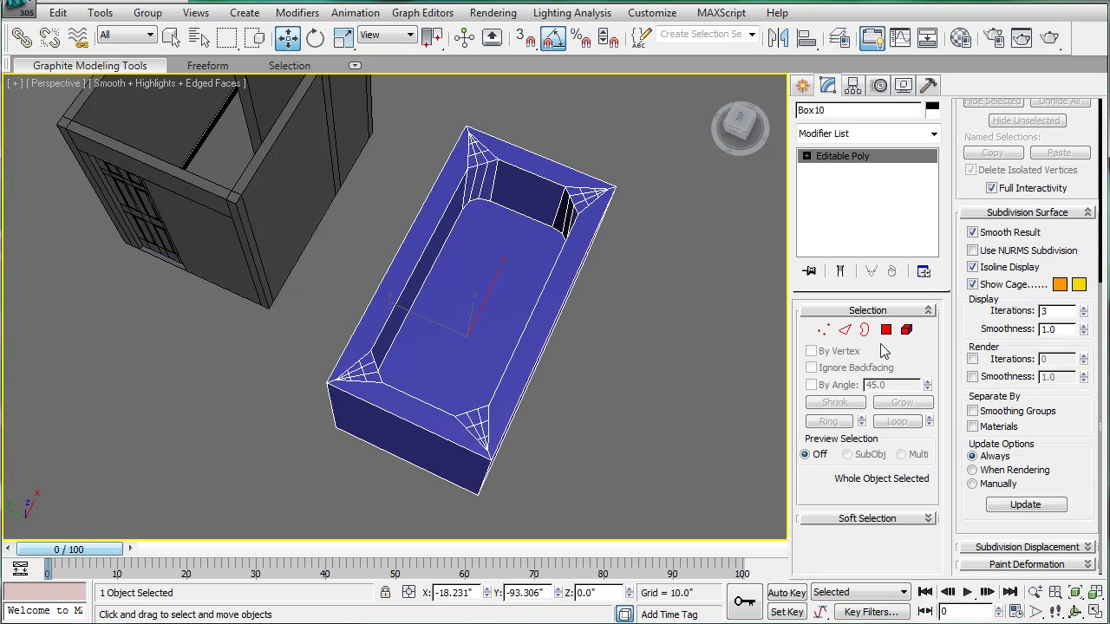
alt+middle_drag(532, 424, 507, 329)
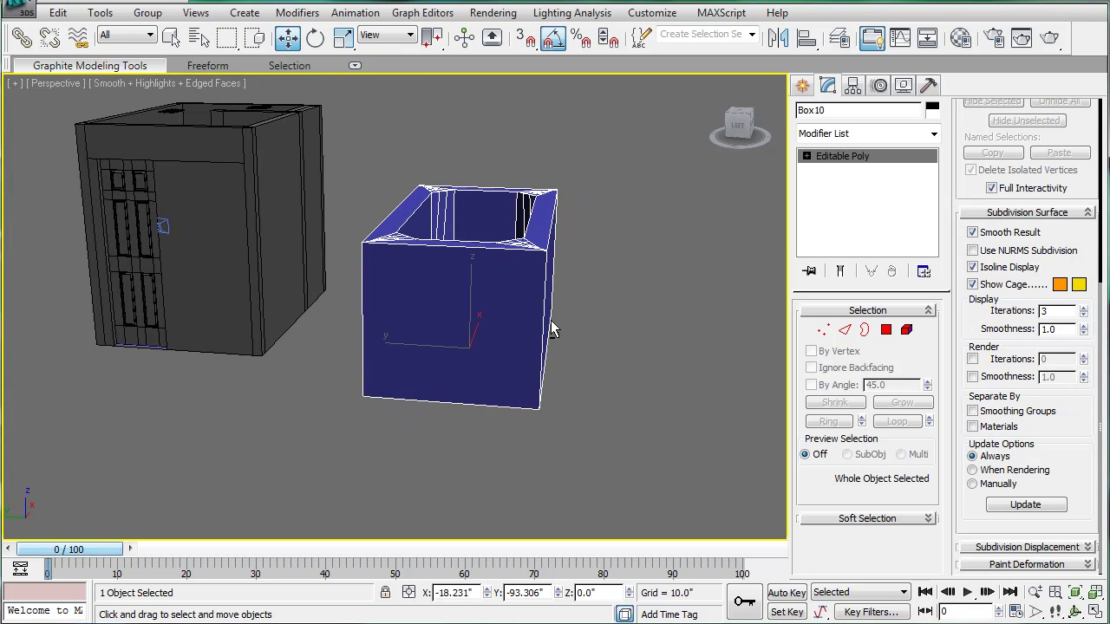
Step: Chamfer the tub's outer side edges with 1 segment and a slight 0.47-inch amount
alt+middle_drag(552, 330, 572, 328)
click(508, 315)
alt+middle_drag(508, 315, 482, 314)
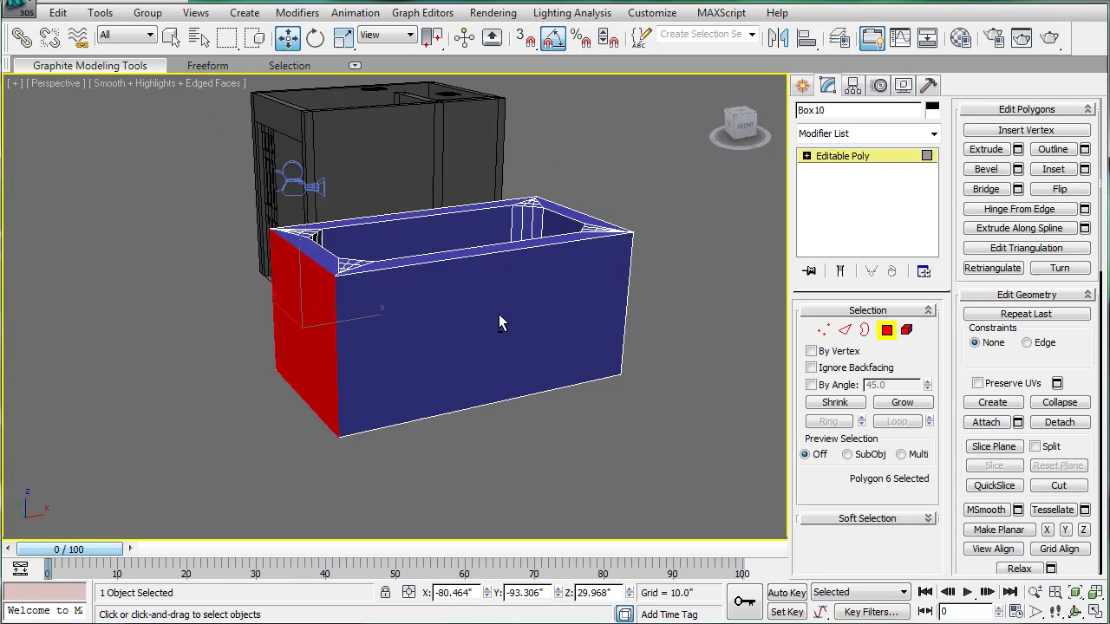
mouse_move(553, 329)
alt+middle_down()
mouse_move(480, 361)
mouse_move(303, 330)
alt+middle_up()
ctrl+click(303, 260)
alt+middle_drag(303, 260, 491, 351)
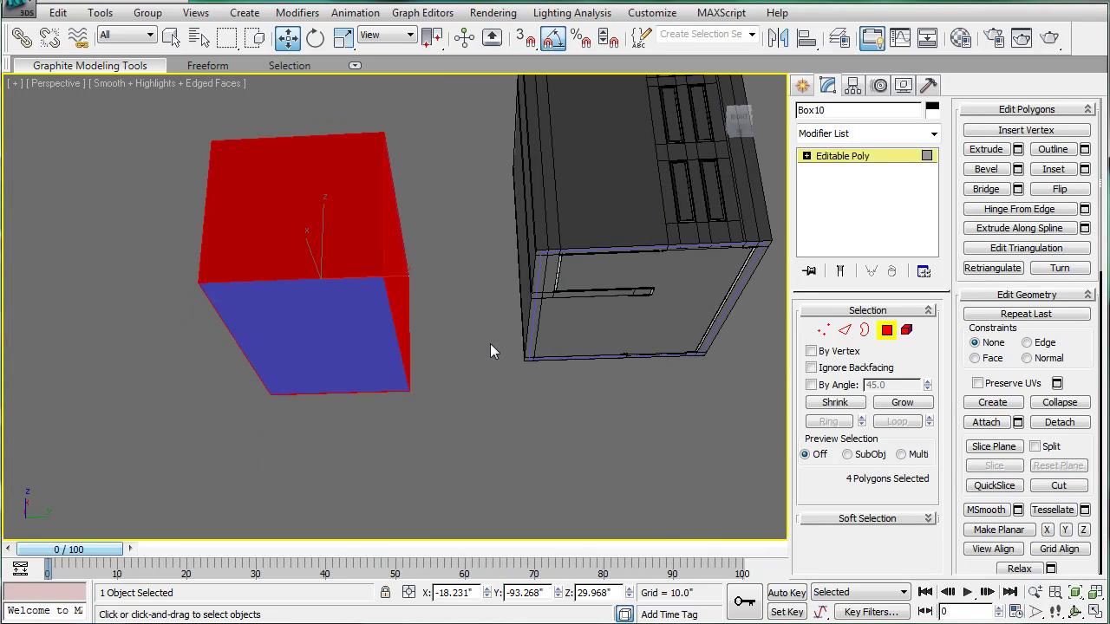
ctrl+click(845, 331)
alt+middle_drag(522, 255, 752, 322)
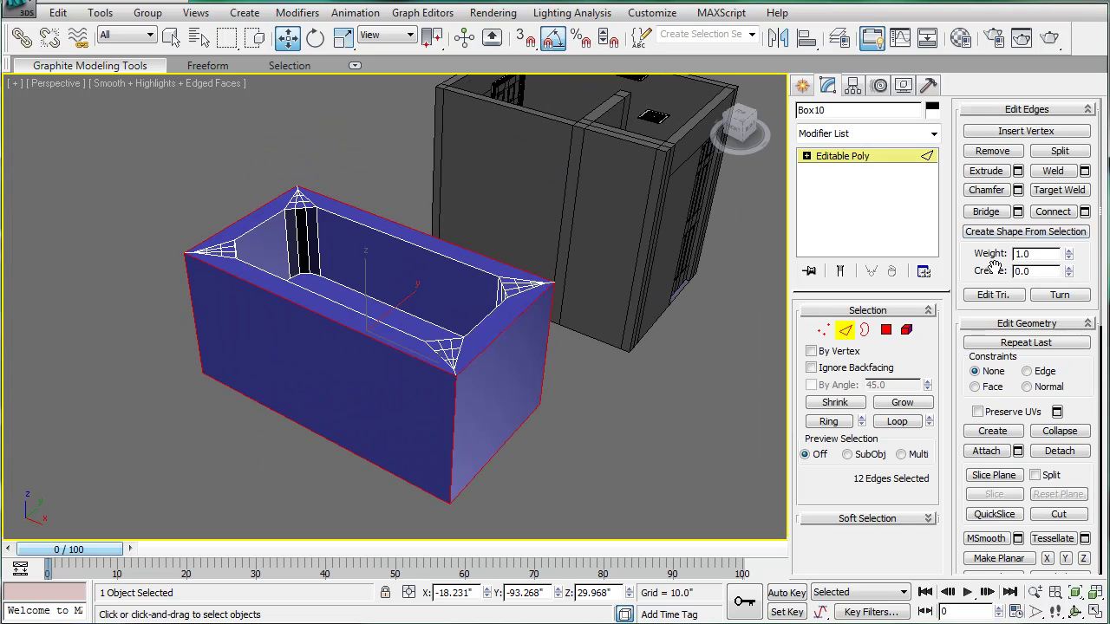
click(1019, 190)
drag(725, 315, 720, 387)
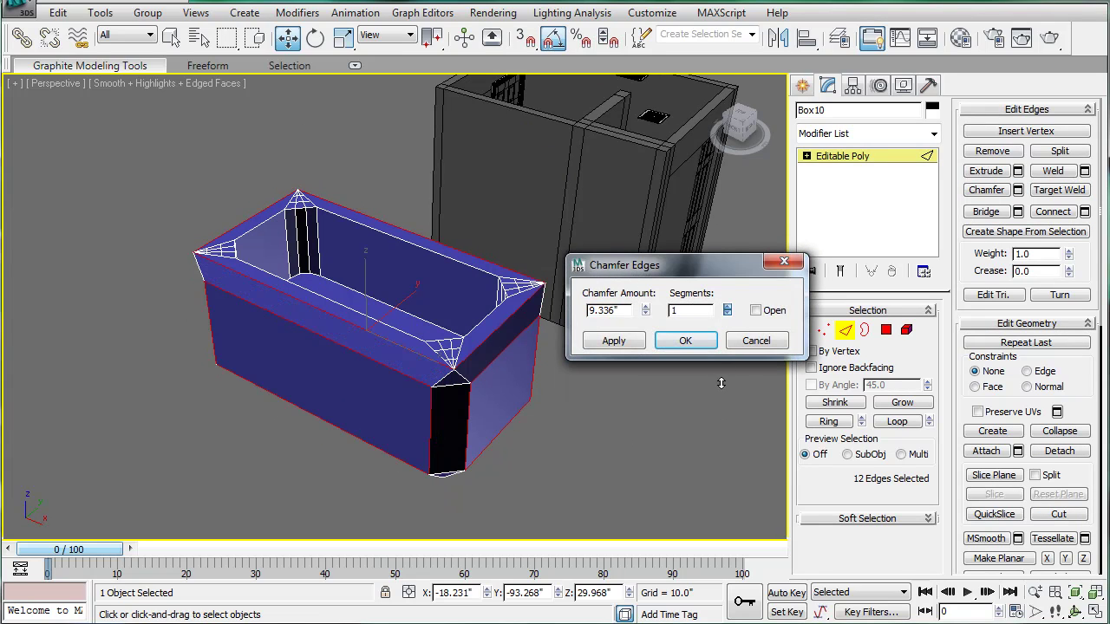
drag(645, 314, 642, 397)
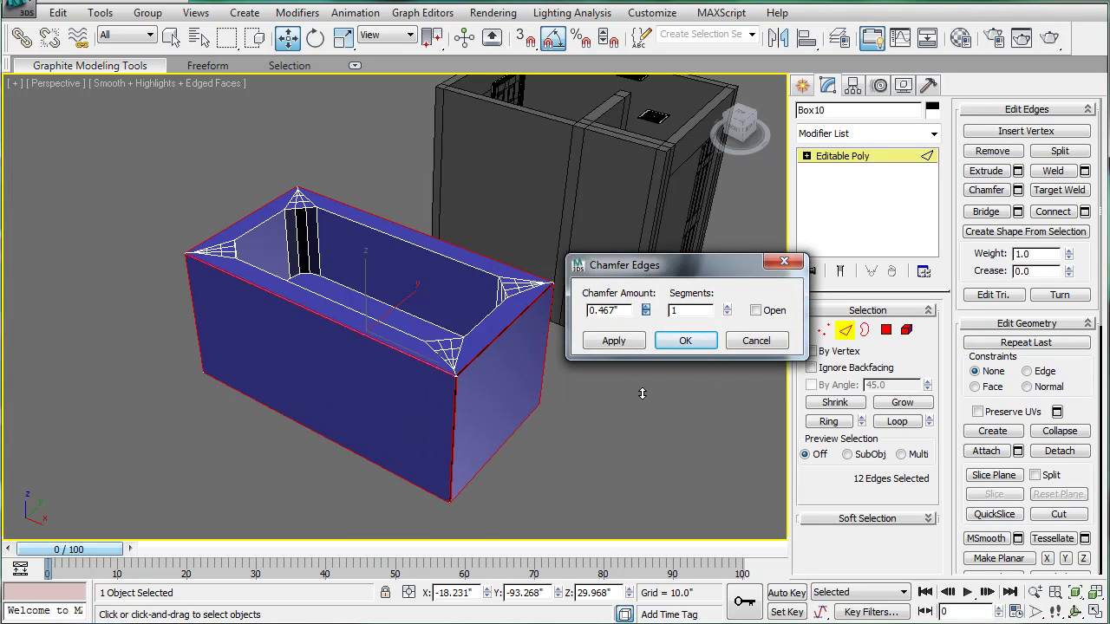
click(685, 340)
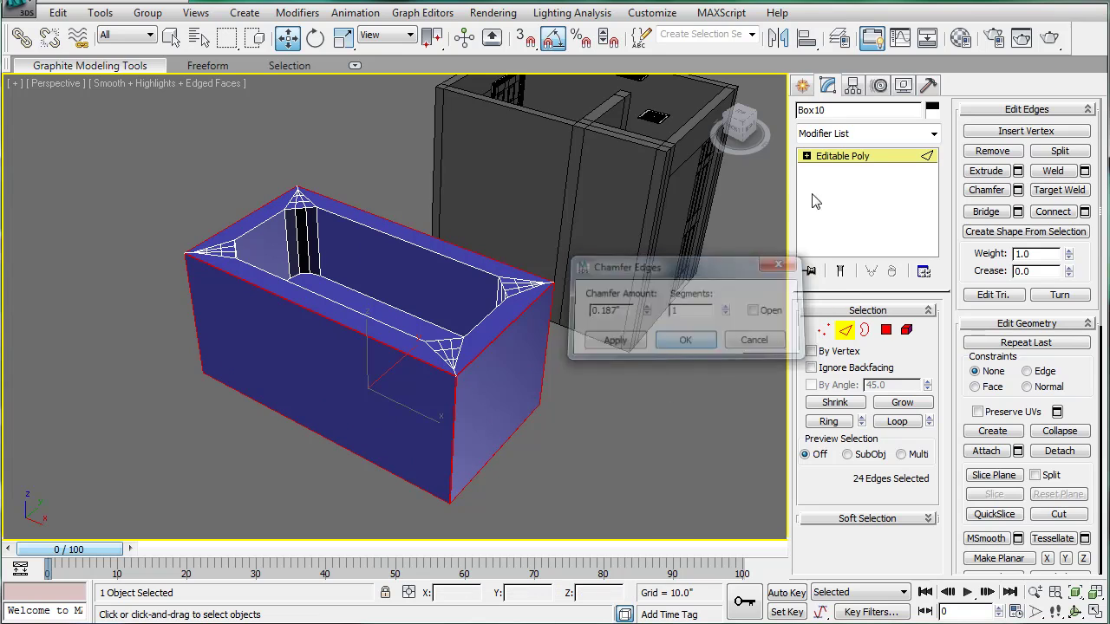
Step: Return to object level and enable Use NURMS Subdivision to round the tub
click(837, 158)
scroll(1088, 430, down, 5)
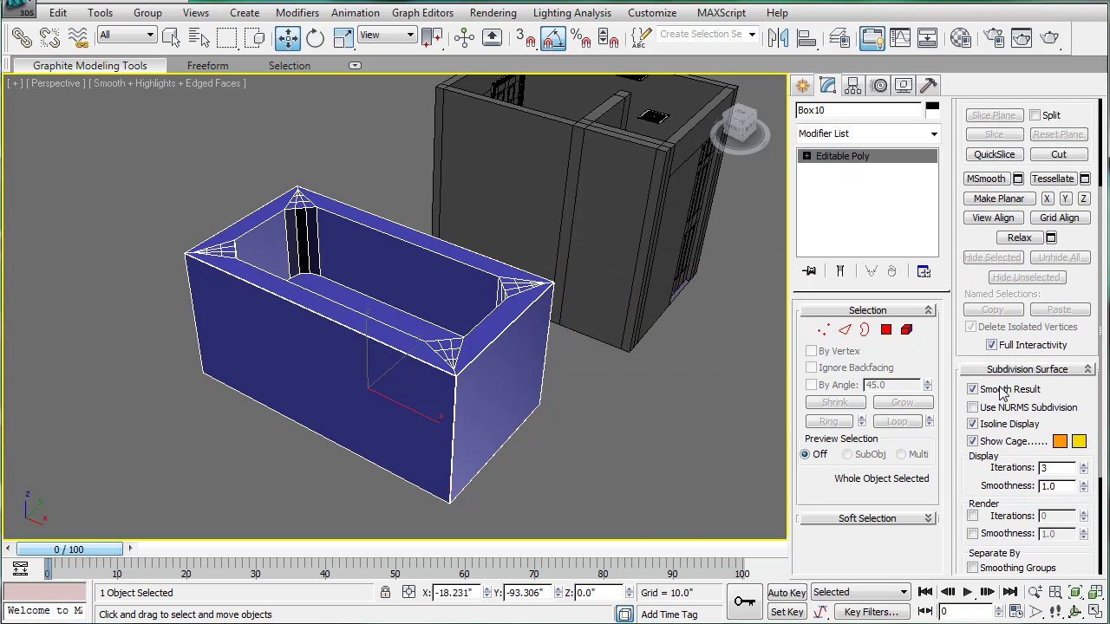
click(973, 407)
alt+middle_drag(502, 334, 906, 221)
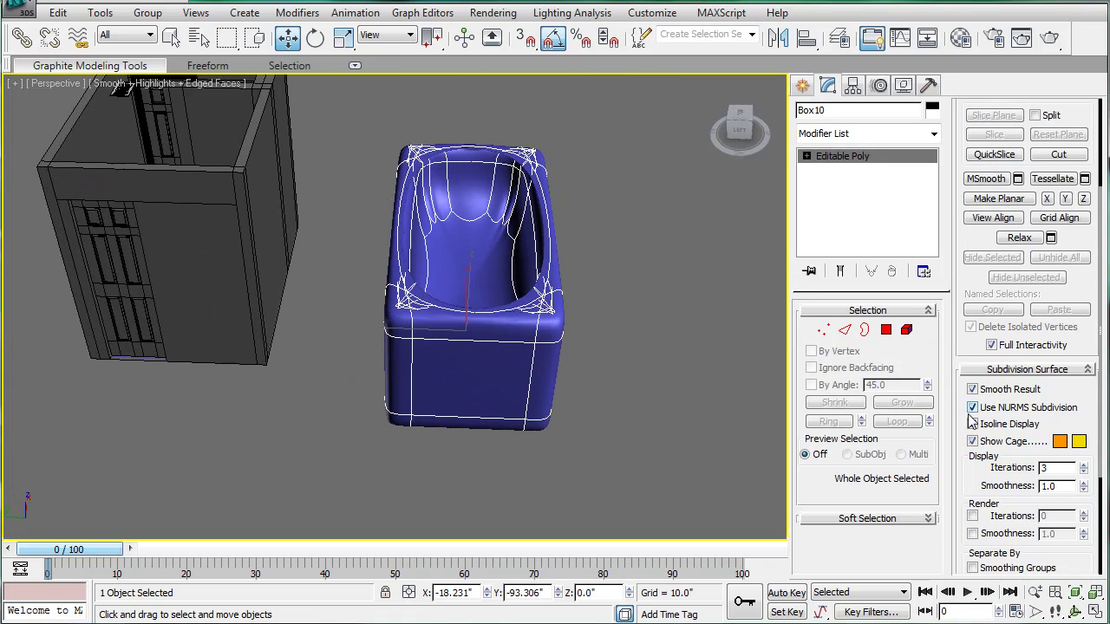
Step: Turn off NURMS smoothing and orbit to see the tub rim from above
click(972, 408)
scroll(512, 260, up, 8)
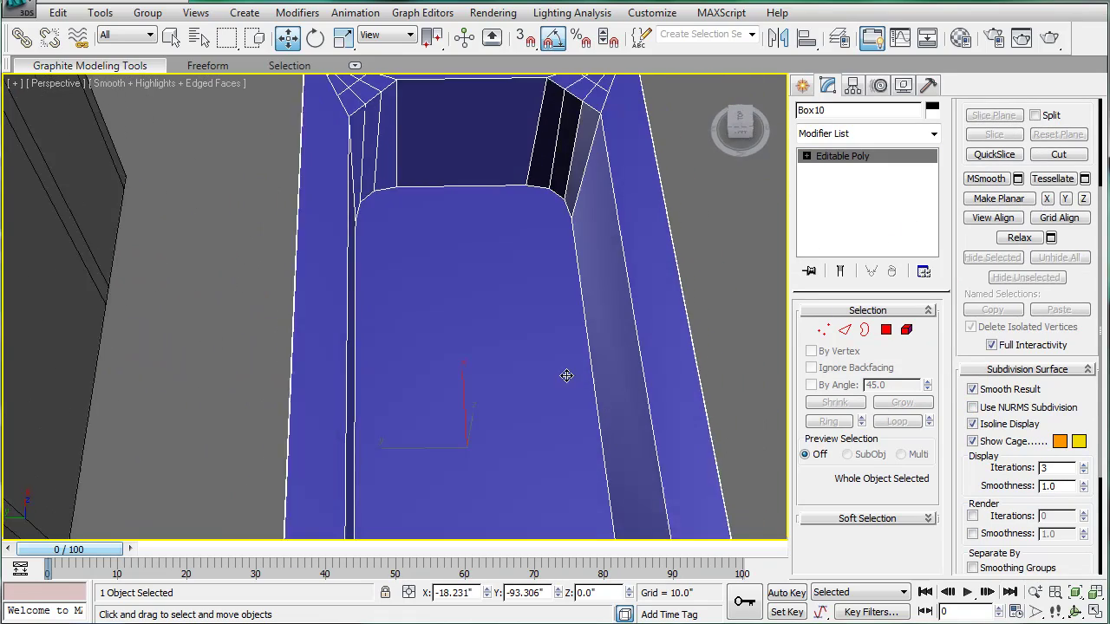
scroll(566, 375, down, 3)
scroll(567, 414, down, 3)
alt+middle_drag(573, 342, 773, 337)
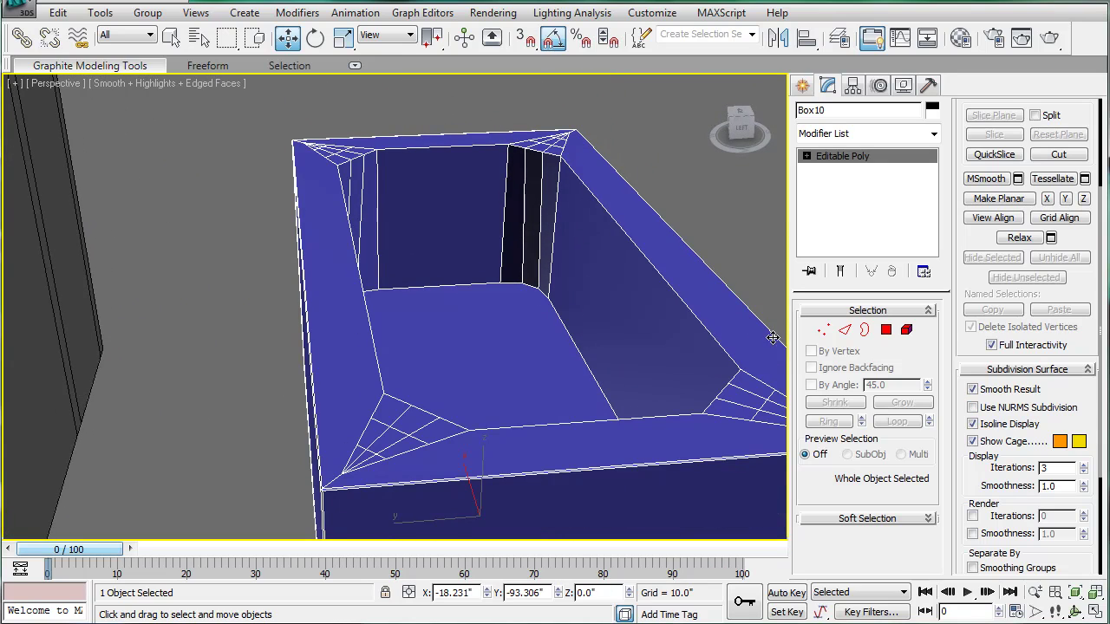
Step: Select the inner rim edge loop and chamfer it about 1.8 inches with one segment
click(845, 330)
click(711, 338)
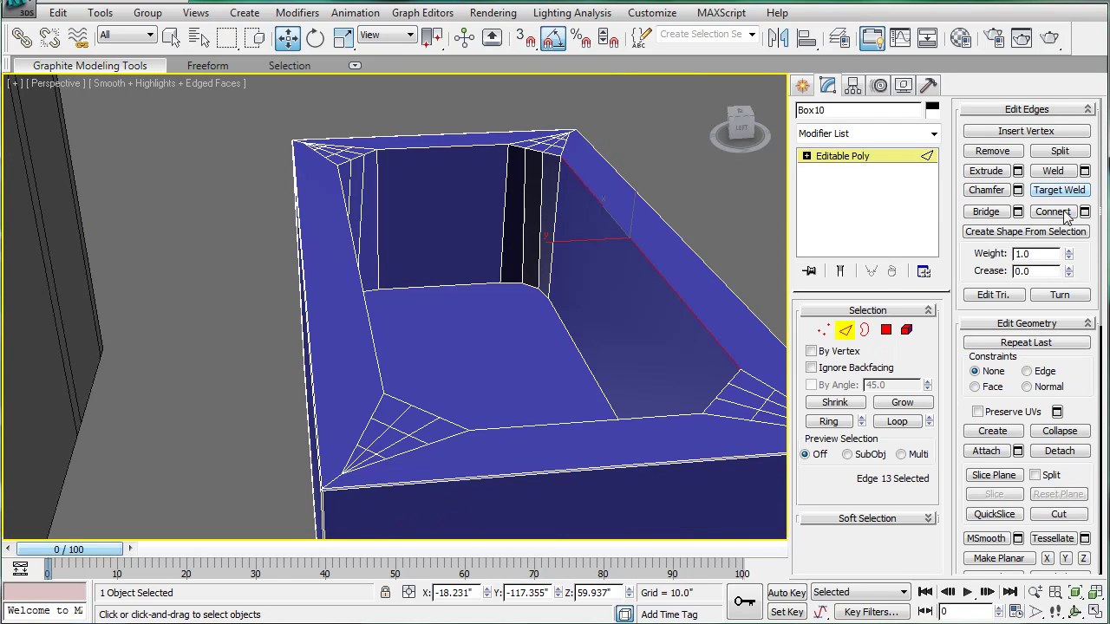
click(898, 422)
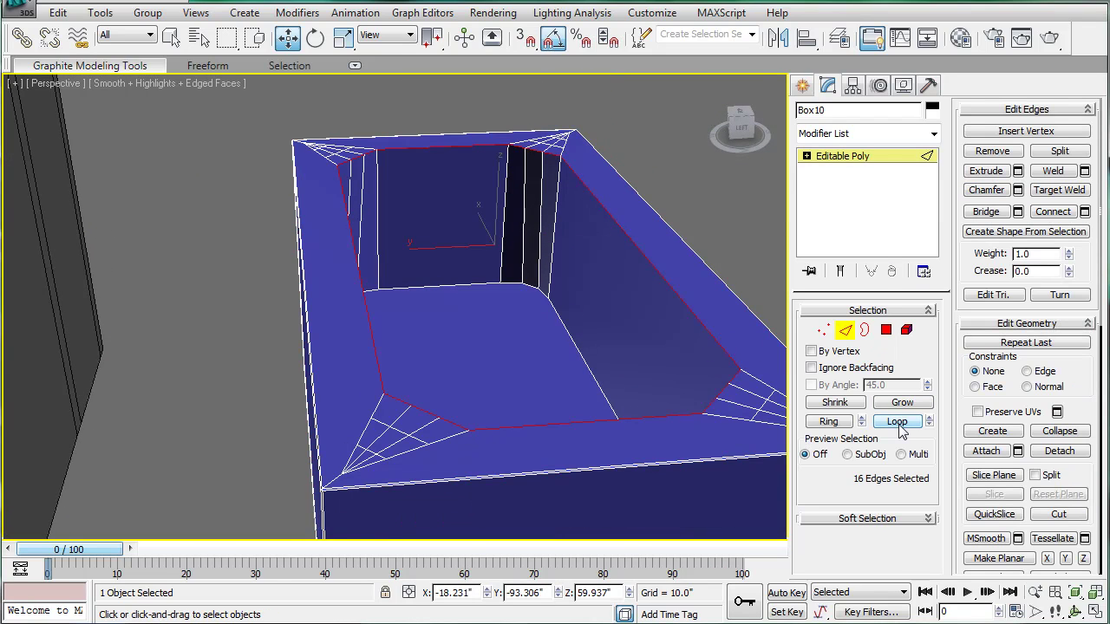
click(1018, 190)
drag(645, 309, 642, 156)
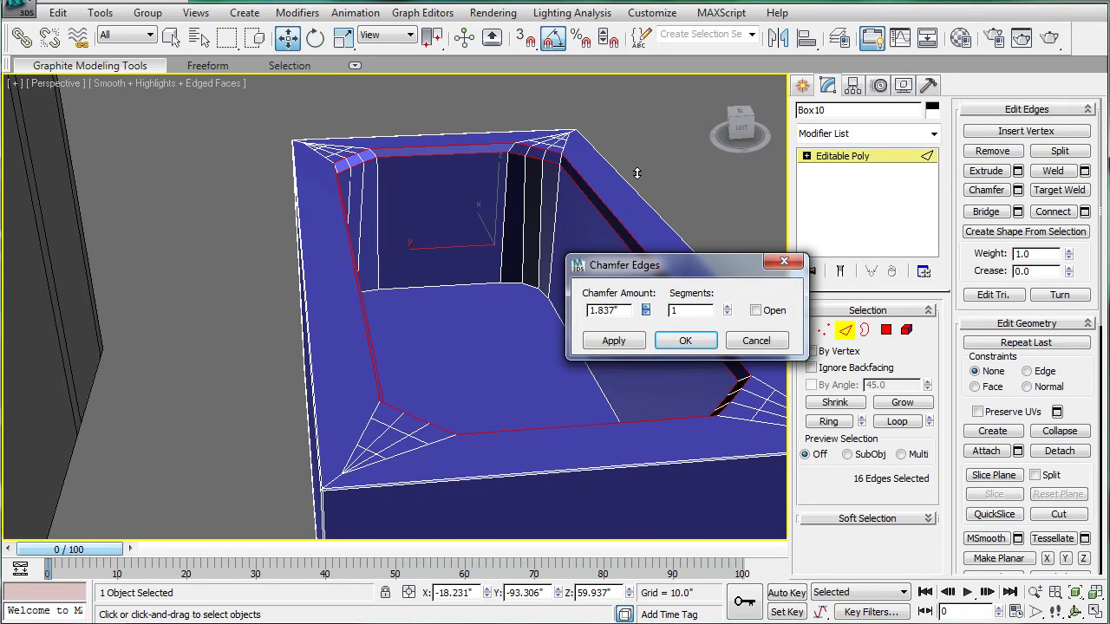
click(685, 340)
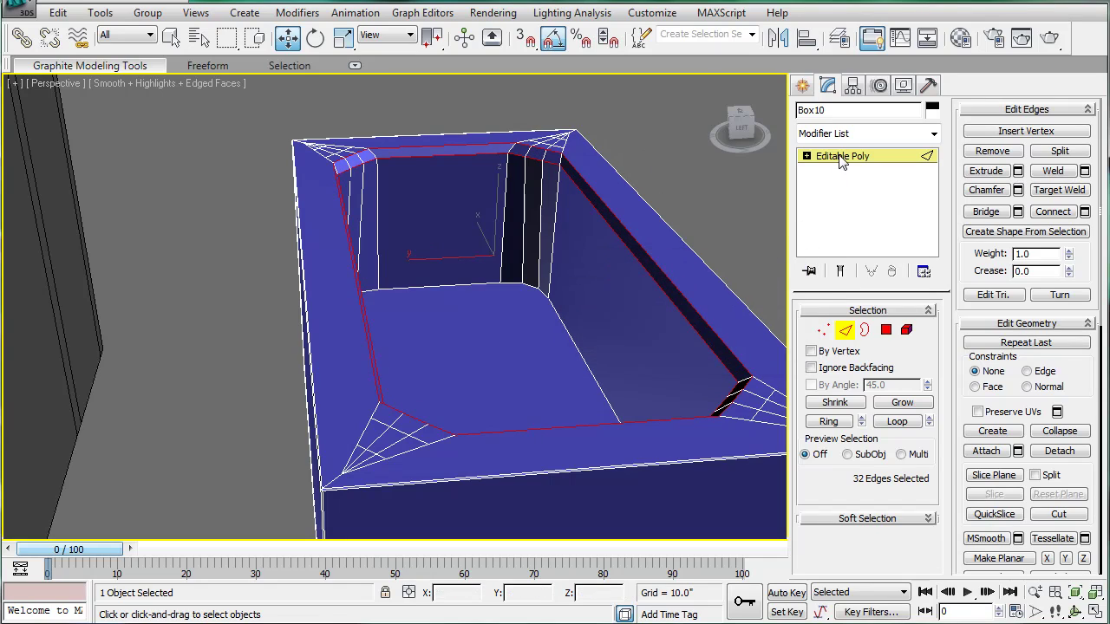
Step: Preview the tub with NURMS smoothing, then switch smoothing back off
click(841, 156)
drag(1080, 478, 1038, 323)
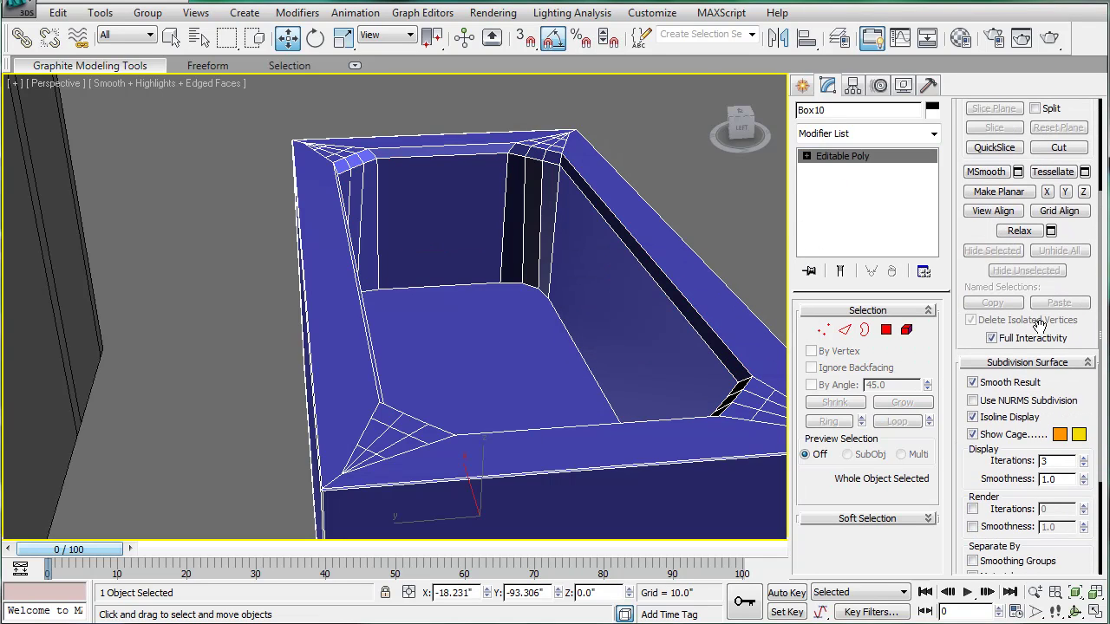
click(973, 400)
alt+middle_drag(674, 333, 816, 267)
key(2)
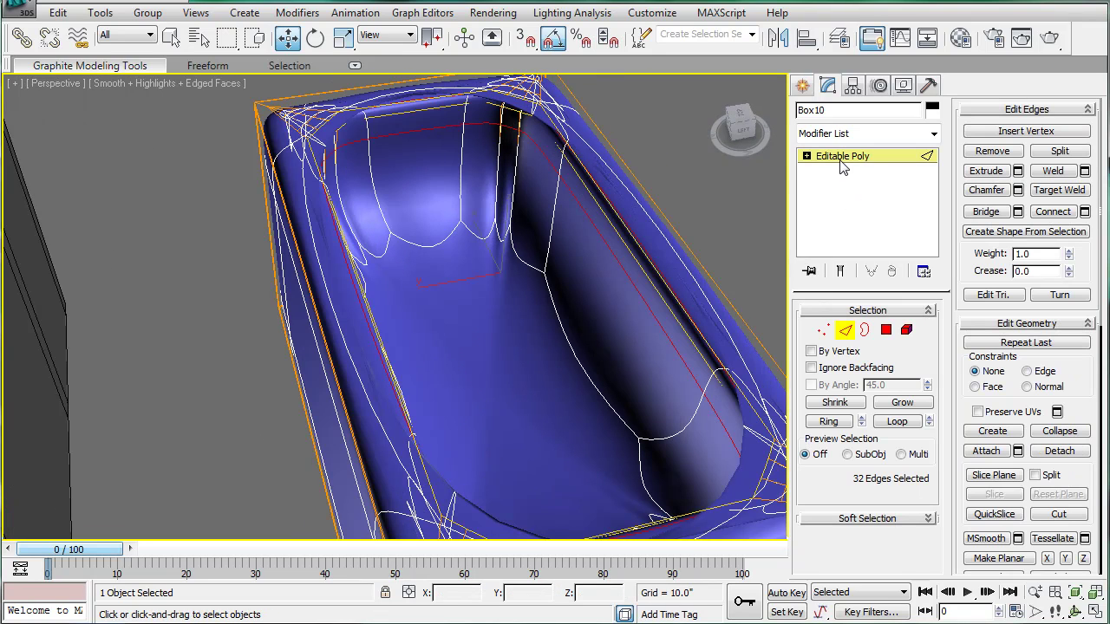
drag(1082, 399, 1006, 171)
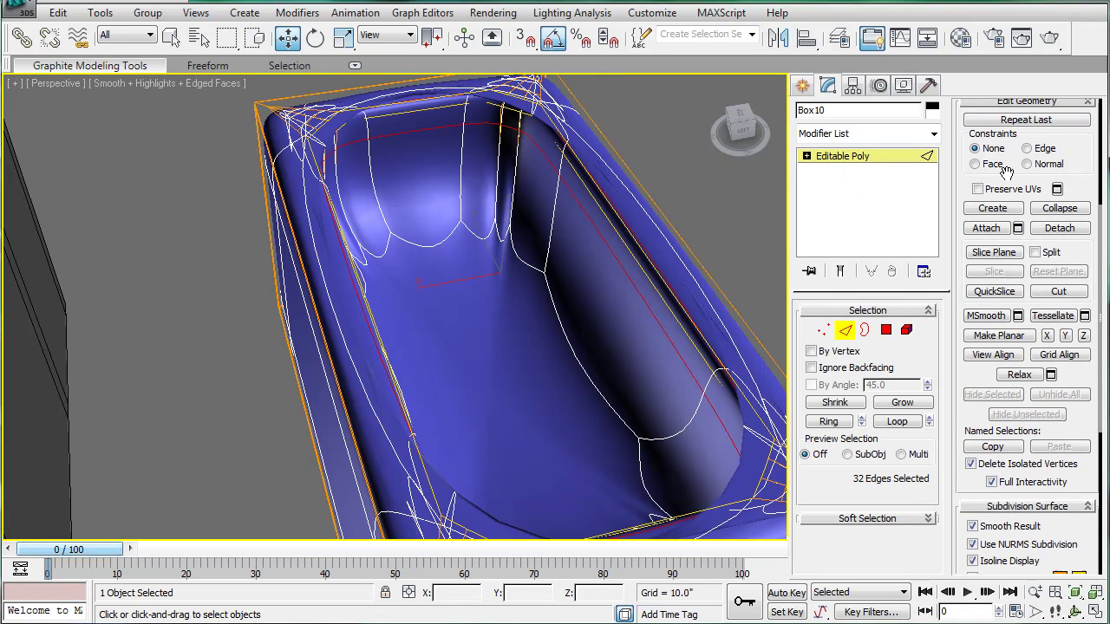
click(972, 545)
Step: Delete the three messy groove polygons at the tub's inner corner
click(885, 330)
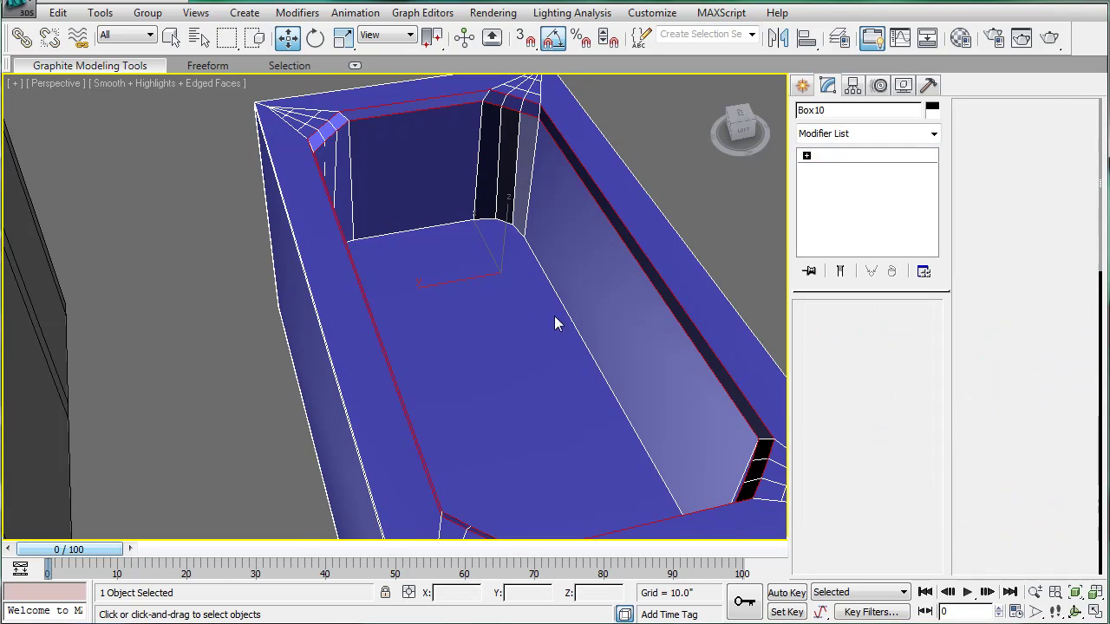
alt+middle_drag(557, 314, 555, 334)
scroll(480, 324, up, 5)
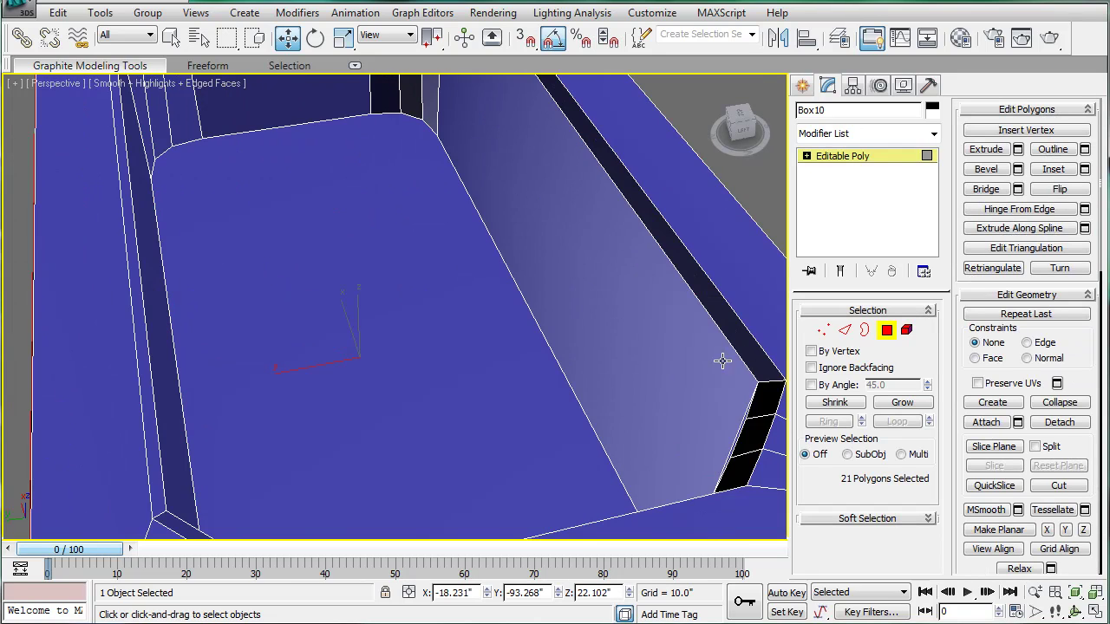
click(508, 367)
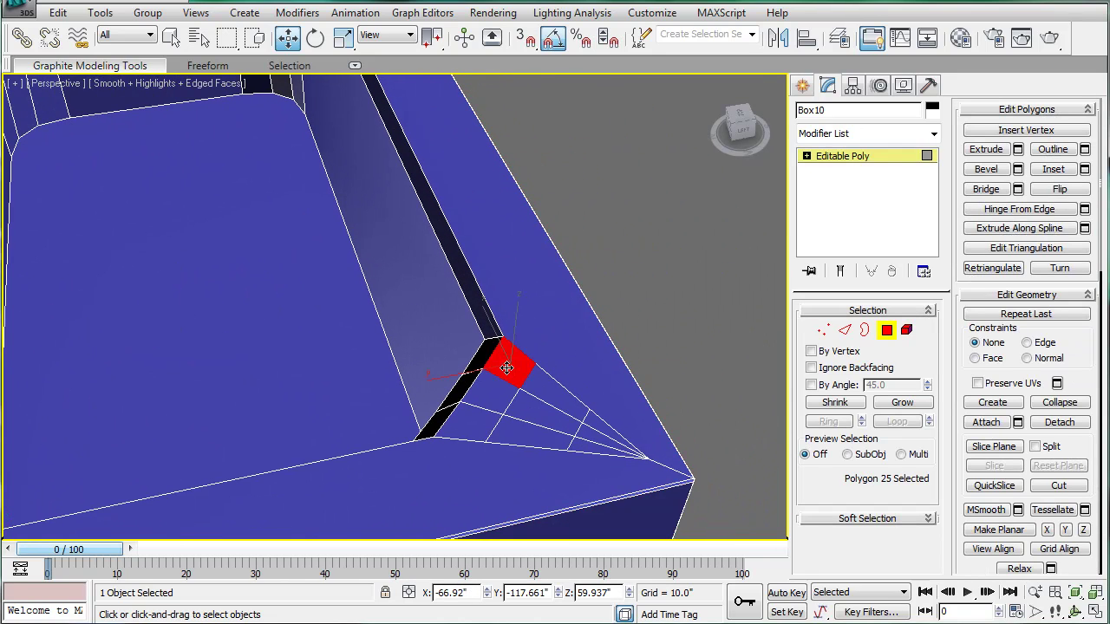
key(Delete)
click(468, 412)
key(Delete)
click(596, 427)
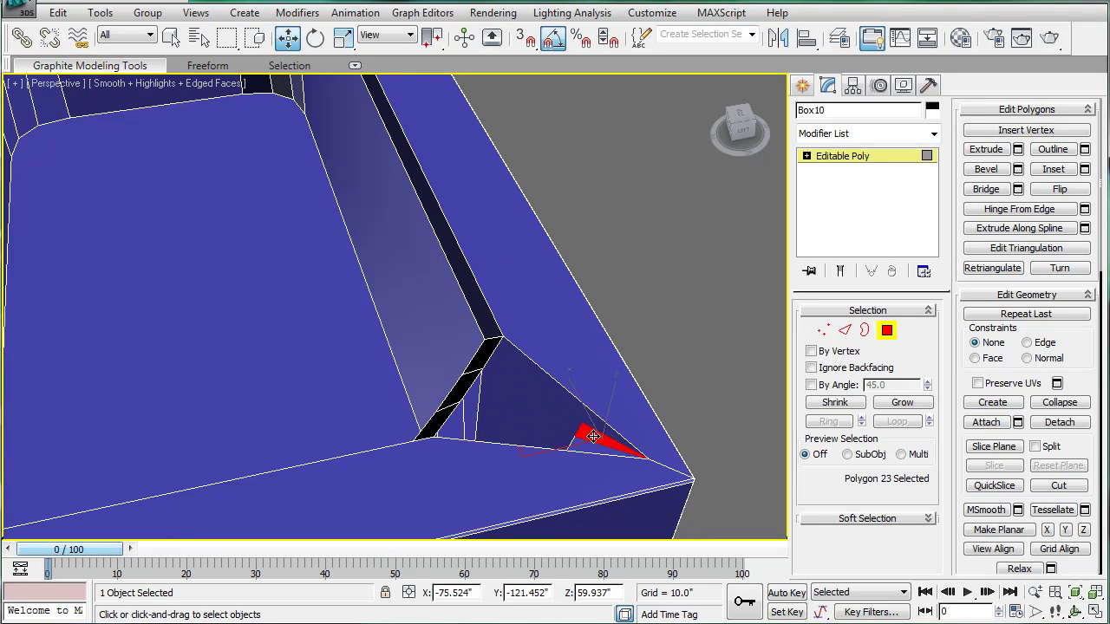
key(Delete)
Step: Check the edges and vertices around the corner hole and frame the triangular opening
key(2)
click(603, 421)
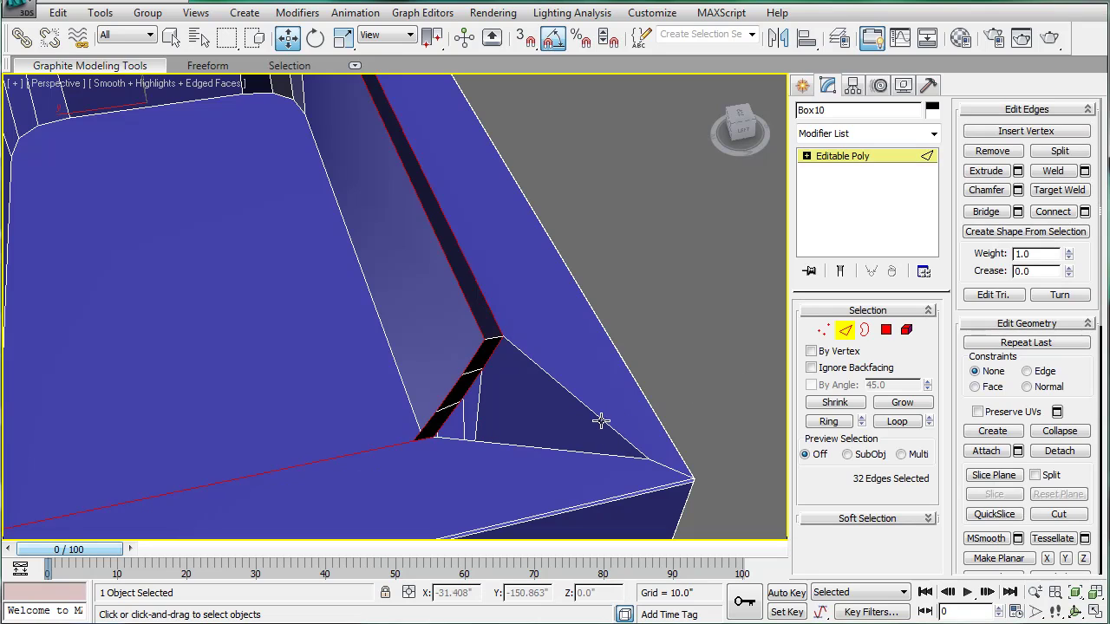
click(823, 329)
click(593, 412)
click(555, 376)
click(527, 364)
click(483, 438)
click(533, 458)
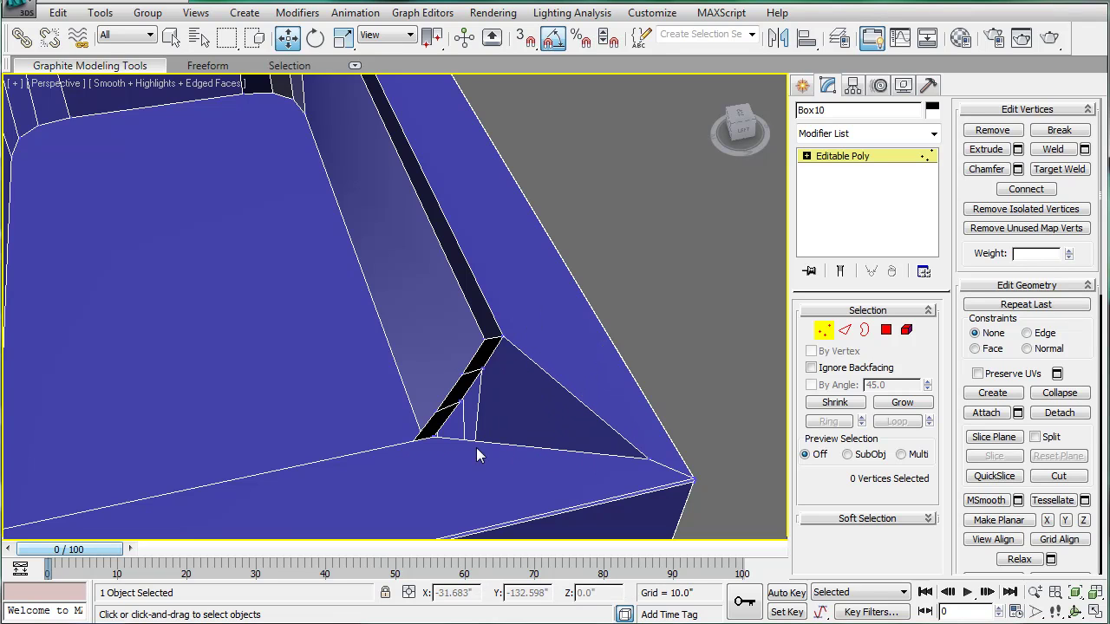
middle_drag(477, 455, 547, 384)
scroll(451, 354, up, 2)
scroll(426, 344, up, 1)
mouse_move(426, 344)
middle_down()
mouse_move(483, 385)
mouse_move(436, 338)
middle_up()
Step: Select the triangular hole's open border and cap it with a new face
click(846, 330)
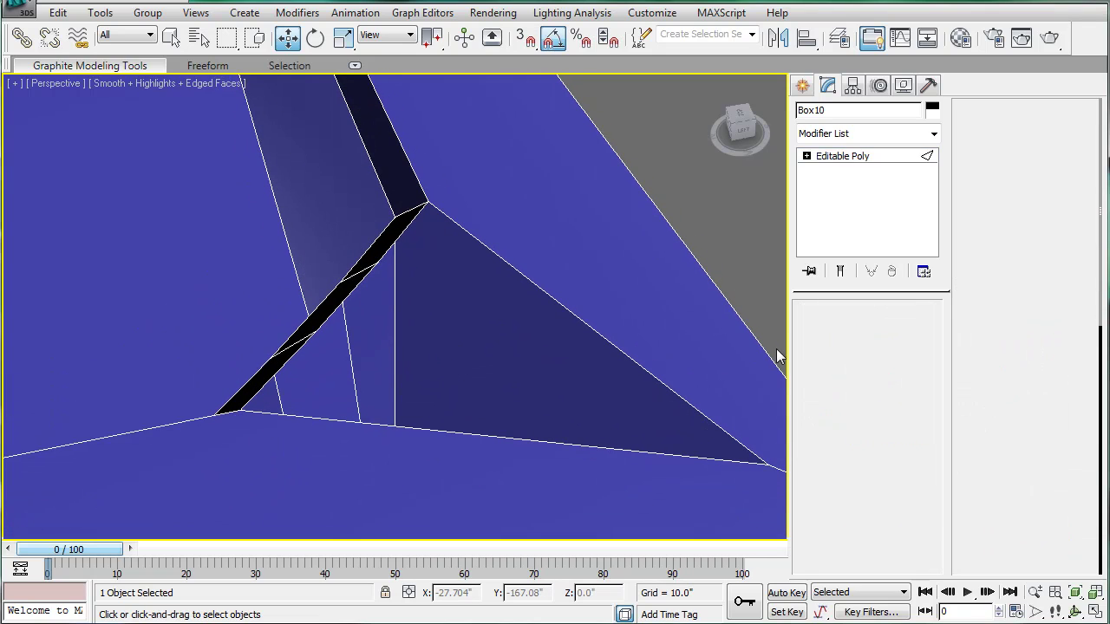
click(865, 330)
click(675, 392)
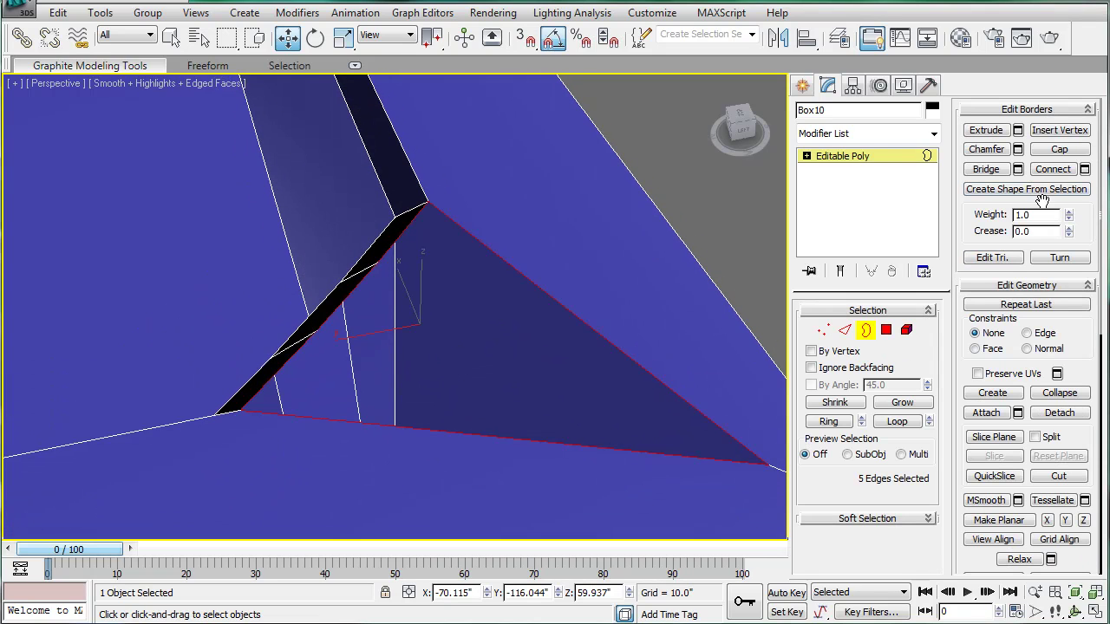
click(1059, 149)
Step: Show the tub with NURMS smoothing and orbit it, then return to border level
click(853, 165)
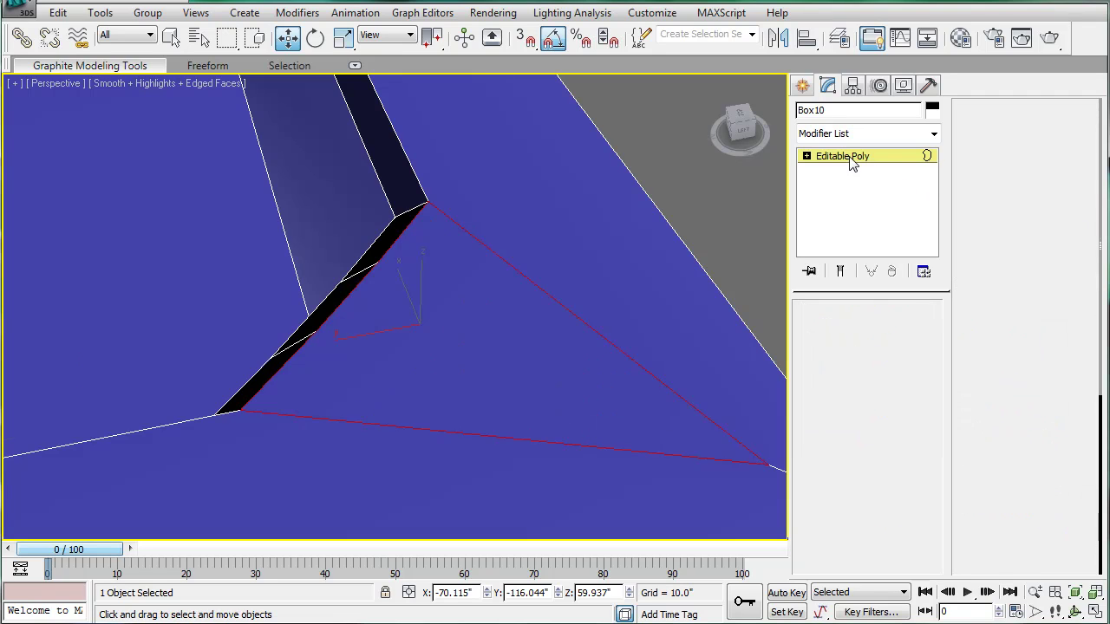
click(973, 555)
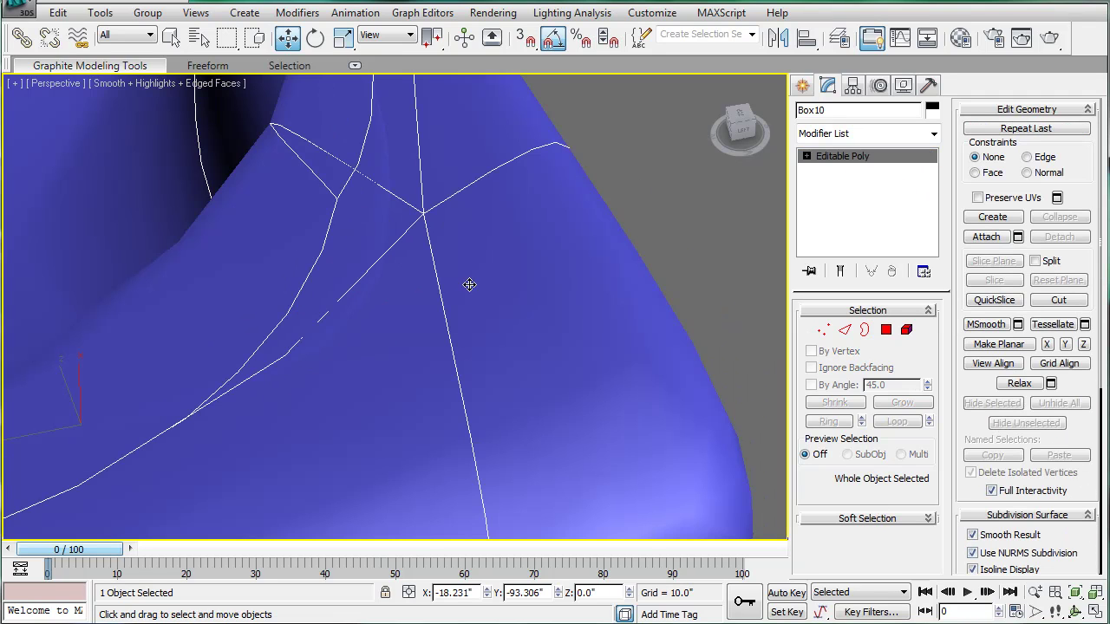
scroll(468, 287, down, 10)
mouse_move(453, 295)
alt+middle_down()
mouse_move(380, 332)
mouse_move(393, 355)
mouse_move(599, 376)
mouse_move(605, 284)
mouse_move(611, 365)
alt+middle_up()
click(855, 160)
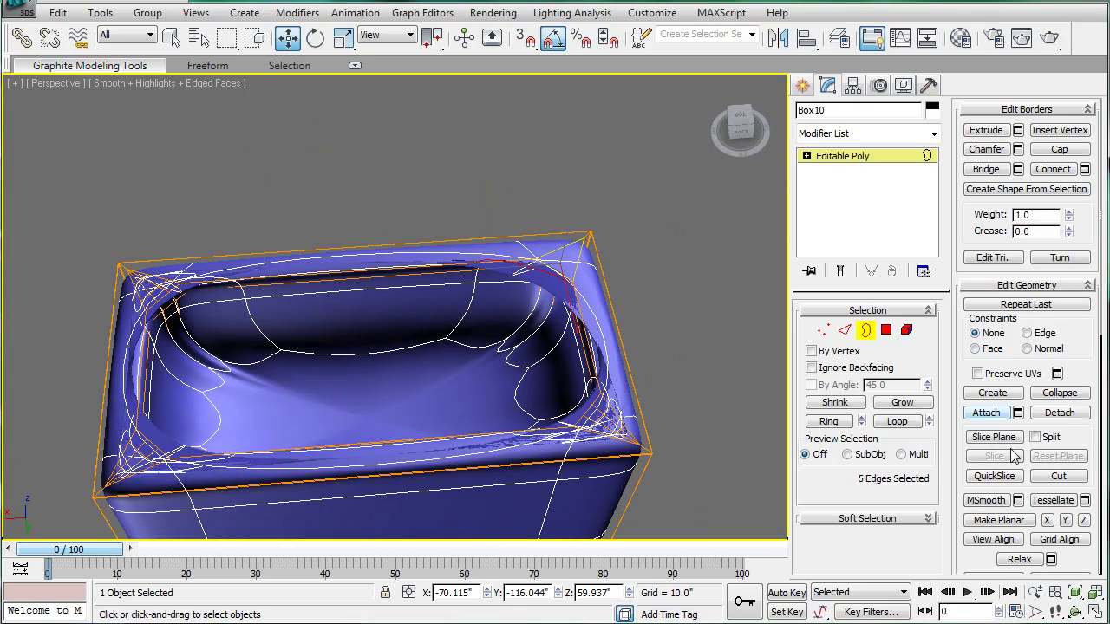
Step: Turn off NURMS smoothing and orbit close to the tub's far inner corner
drag(1078, 354, 1078, 71)
click(972, 446)
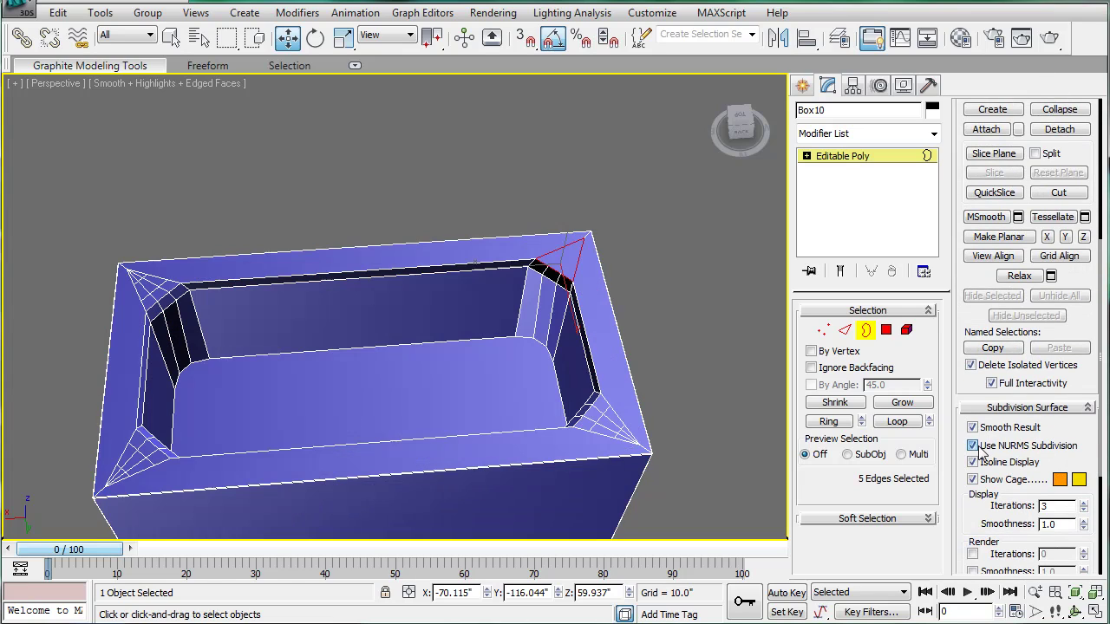
scroll(659, 311, up, 5)
mouse_move(527, 314)
alt+middle_down()
mouse_move(531, 229)
mouse_move(614, 230)
mouse_move(634, 200)
mouse_move(622, 209)
alt+middle_up()
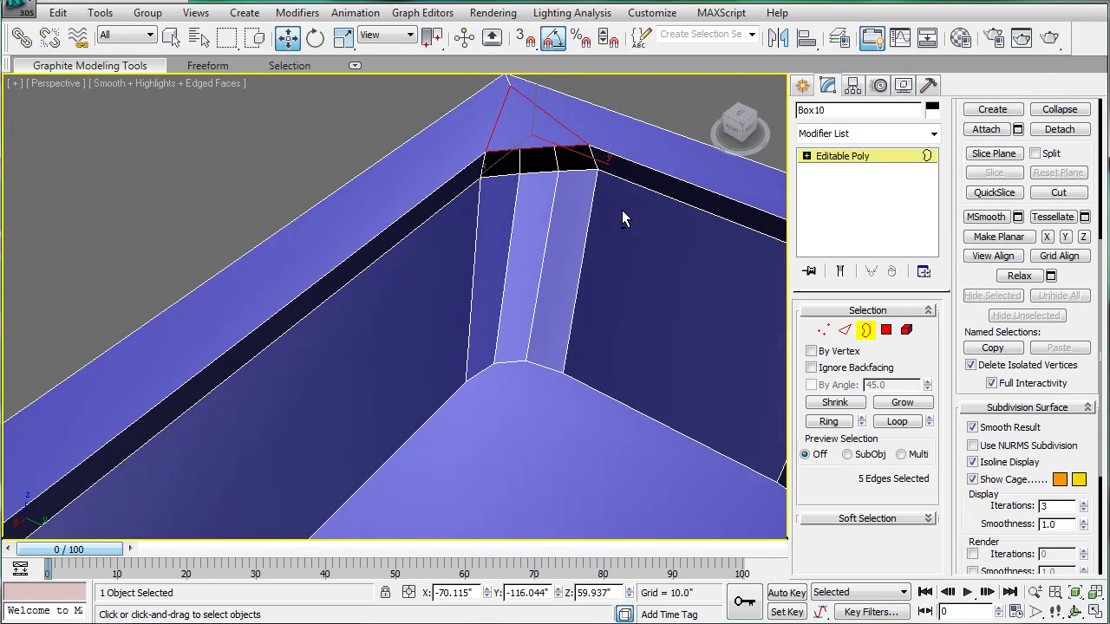
Step: Remove the two vertical edges and the top-strip edge from the corner panel
click(843, 328)
click(514, 217)
key(ctrl+BackSpace)
click(543, 261)
key(ctrl+BackSpace)
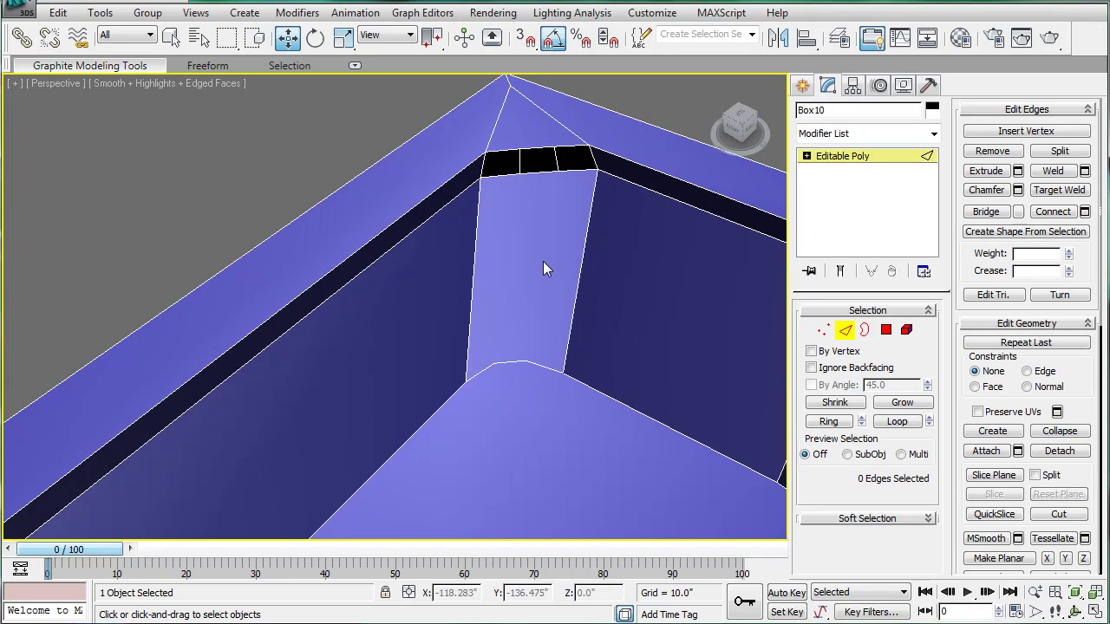
click(557, 159)
key(ctrl+BackSpace)
Step: Remove the stray vertices along the panel's bottom and top edges
click(824, 331)
click(526, 363)
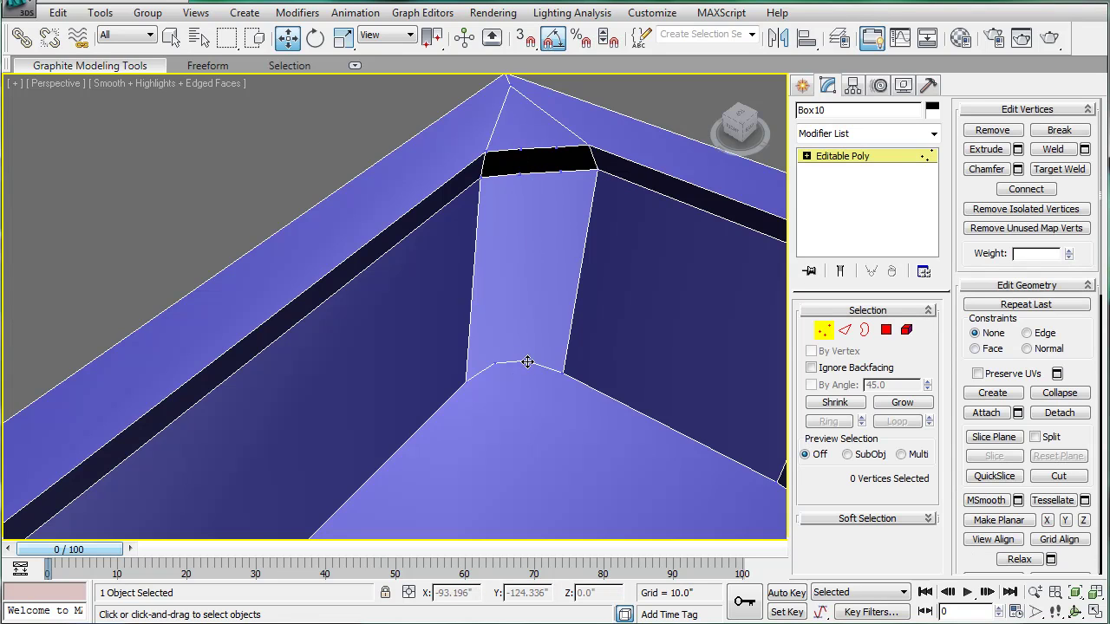
key(BackSpace)
click(496, 363)
key(BackSpace)
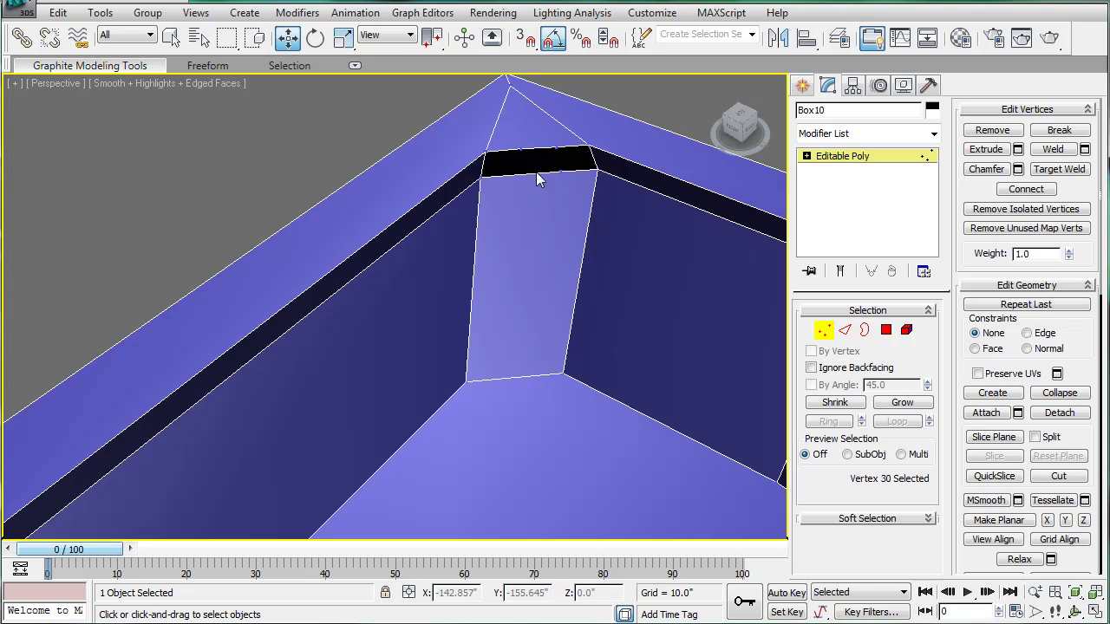
click(537, 149)
key(BackSpace)
click(518, 145)
key(BackSpace)
middle_drag(518, 146, 565, 244)
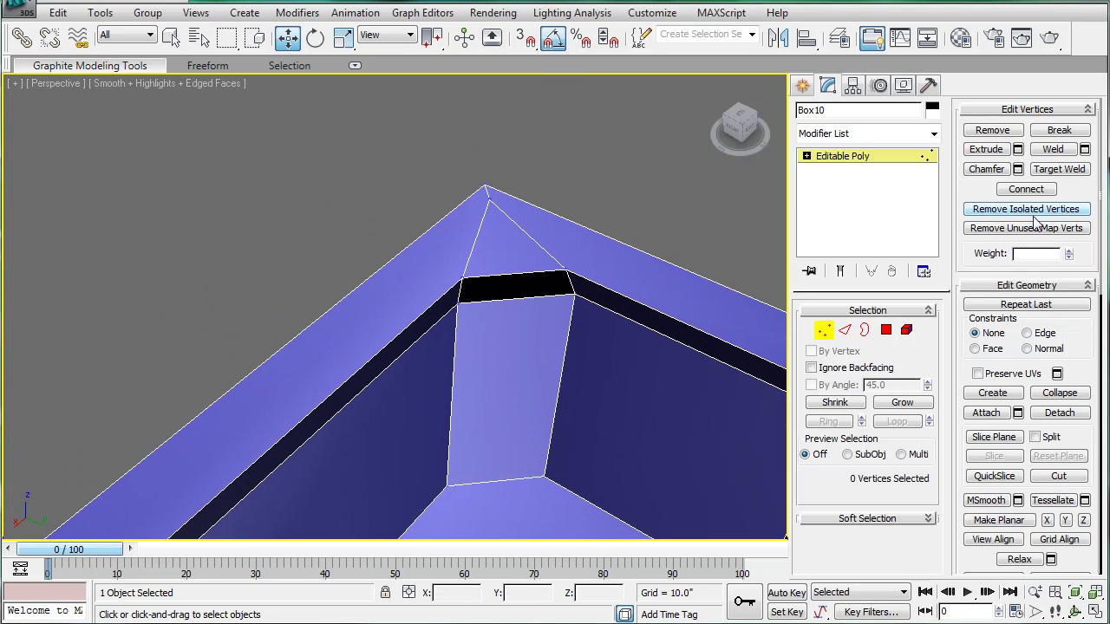
Step: Target-weld at the corner apex and preview the corner with NURMS smoothing
click(1057, 170)
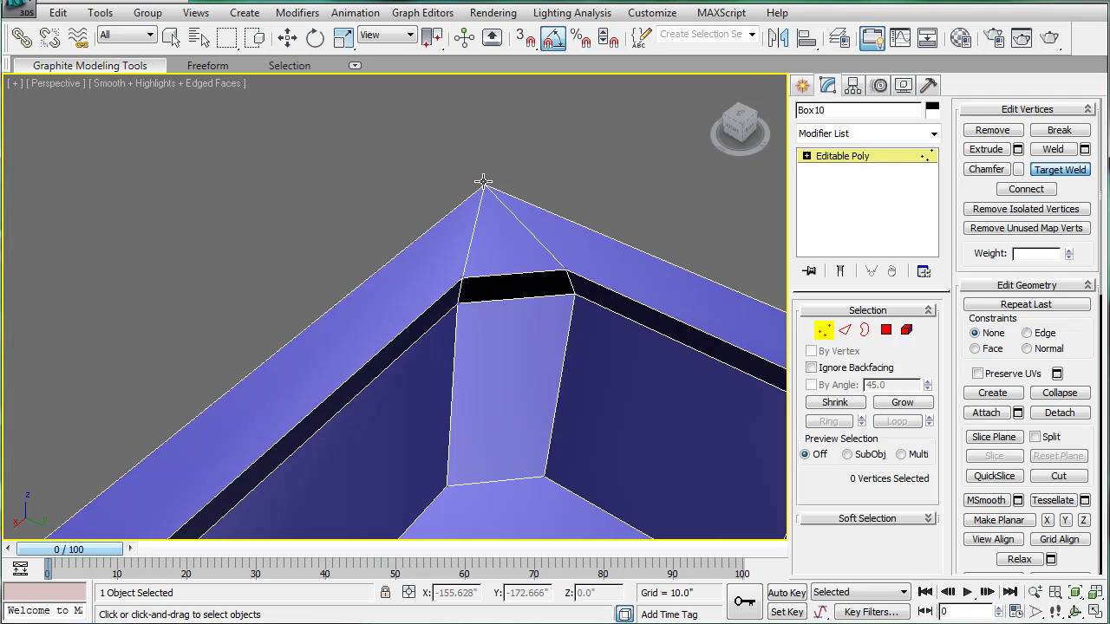
click(1081, 175)
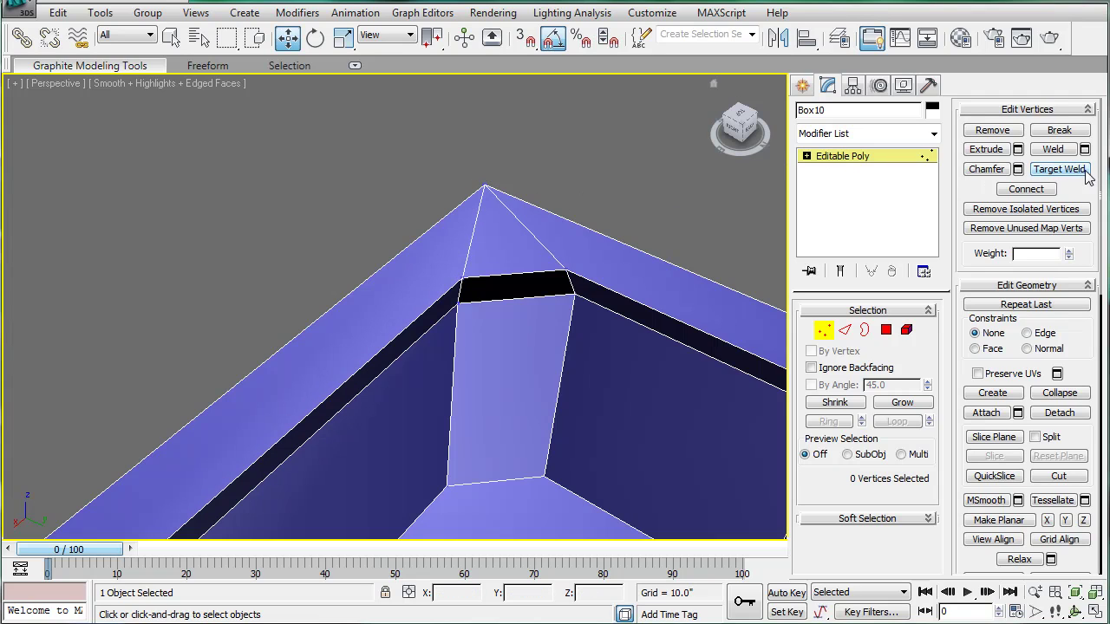
scroll(991, 475, down, 4)
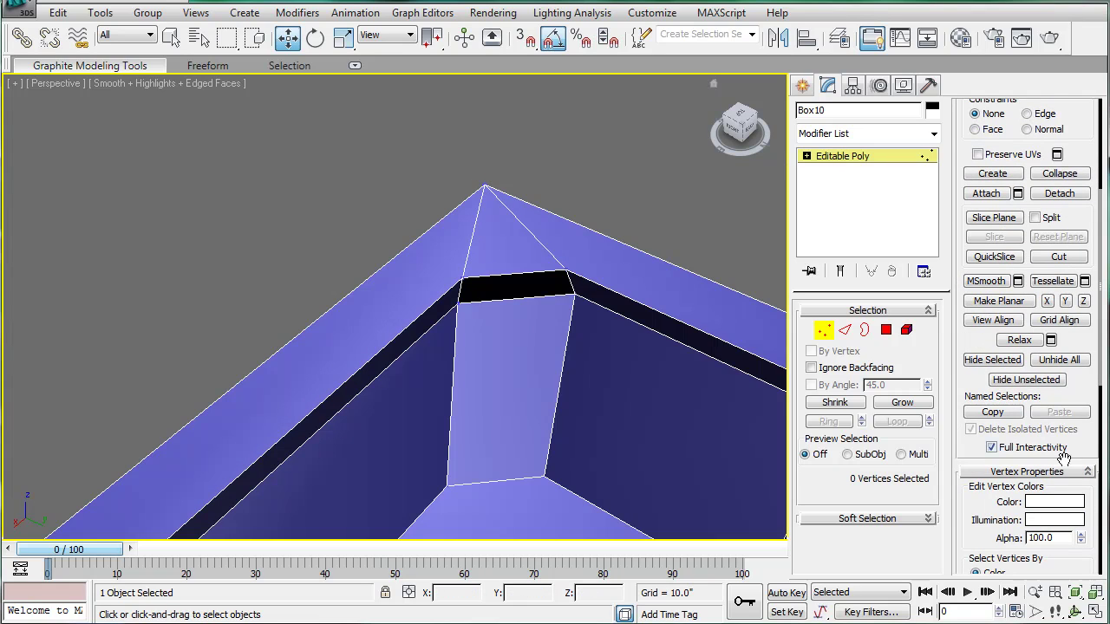
scroll(991, 482, down, 1)
click(973, 557)
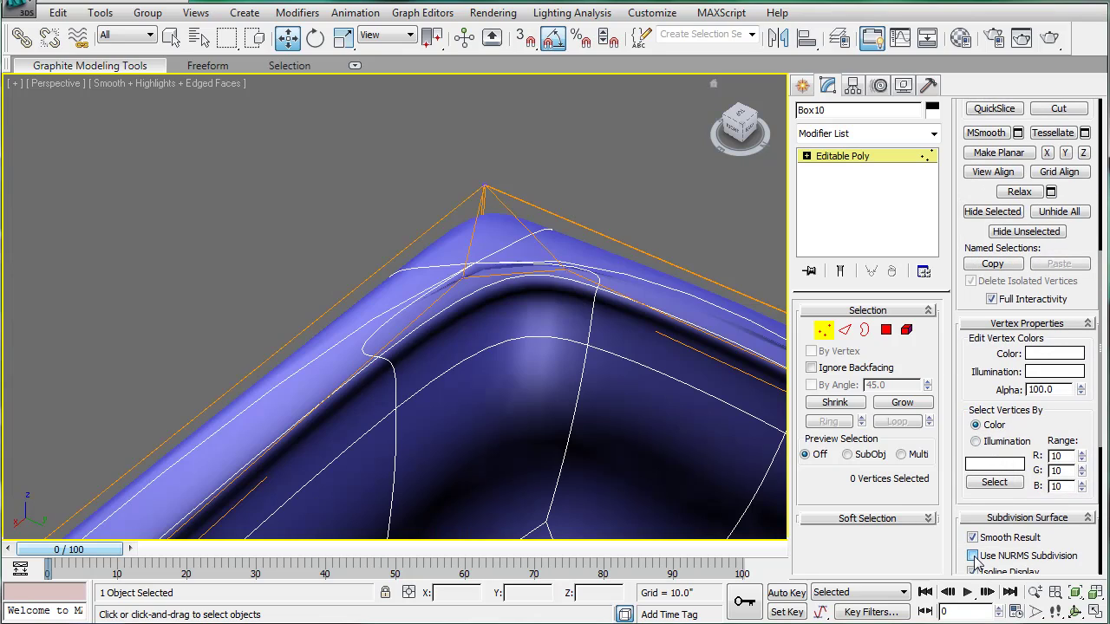
scroll(439, 310, down, 3)
scroll(555, 371, down, 3)
alt+middle_drag(555, 371, 412, 369)
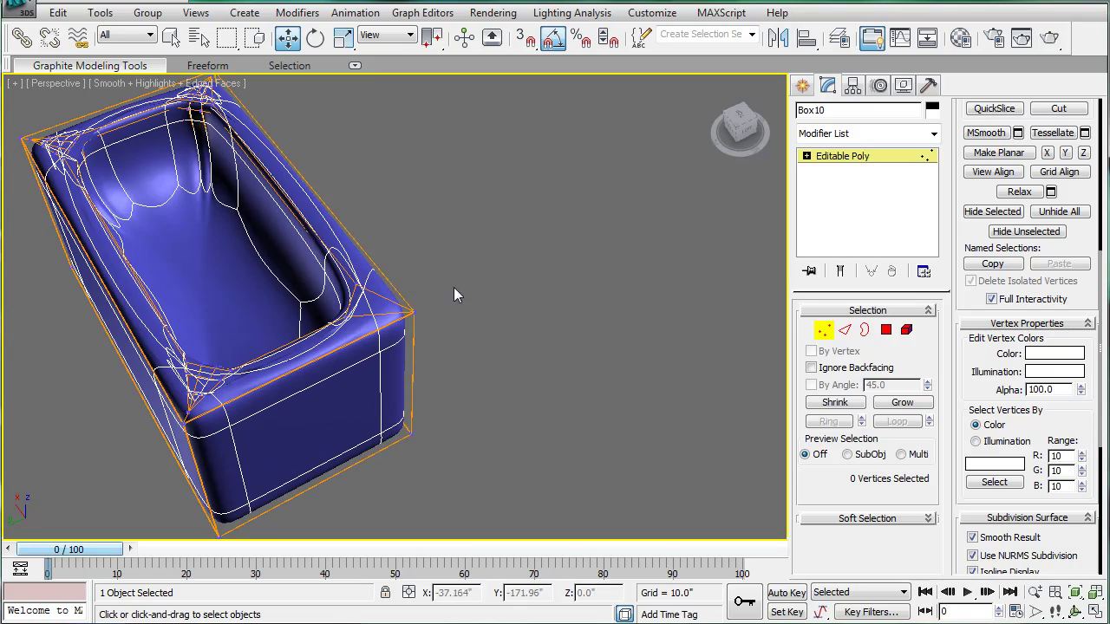
scroll(455, 295, up, 3)
mouse_move(450, 300)
alt+middle_down()
mouse_move(599, 293)
mouse_move(632, 244)
alt+middle_up()
Step: Inspect the smoothed tub with and without edge wireframe, then turn NURMS off
scroll(632, 244, up, 3)
scroll(491, 326, up, 3)
scroll(494, 330, up, 2)
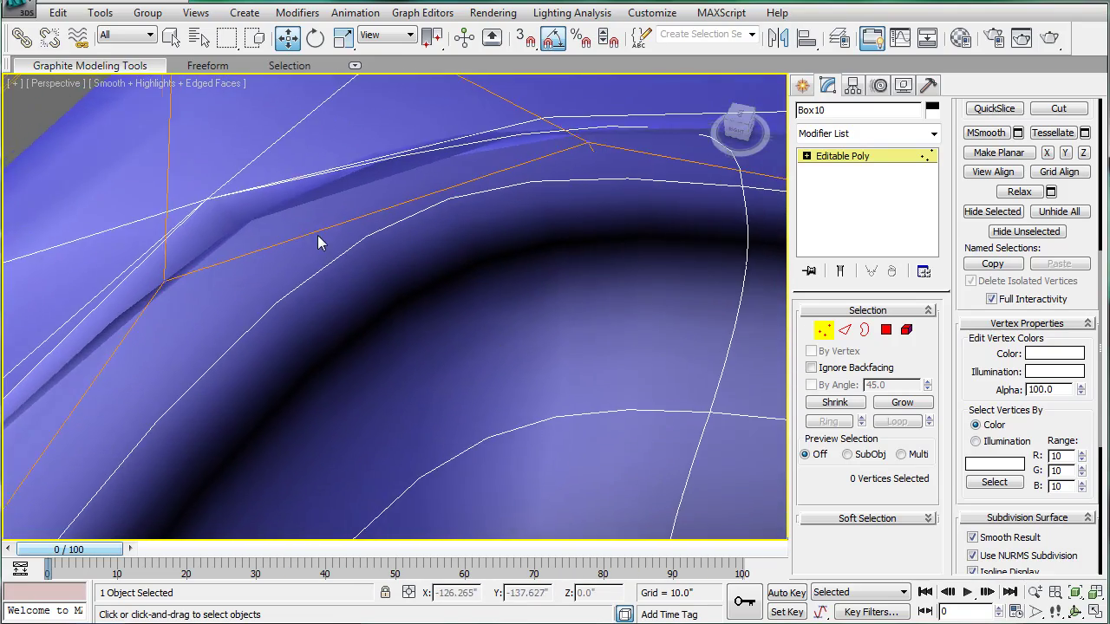
scroll(319, 242, down, 3)
scroll(337, 230, down, 2)
key(F4)
scroll(528, 320, down, 3)
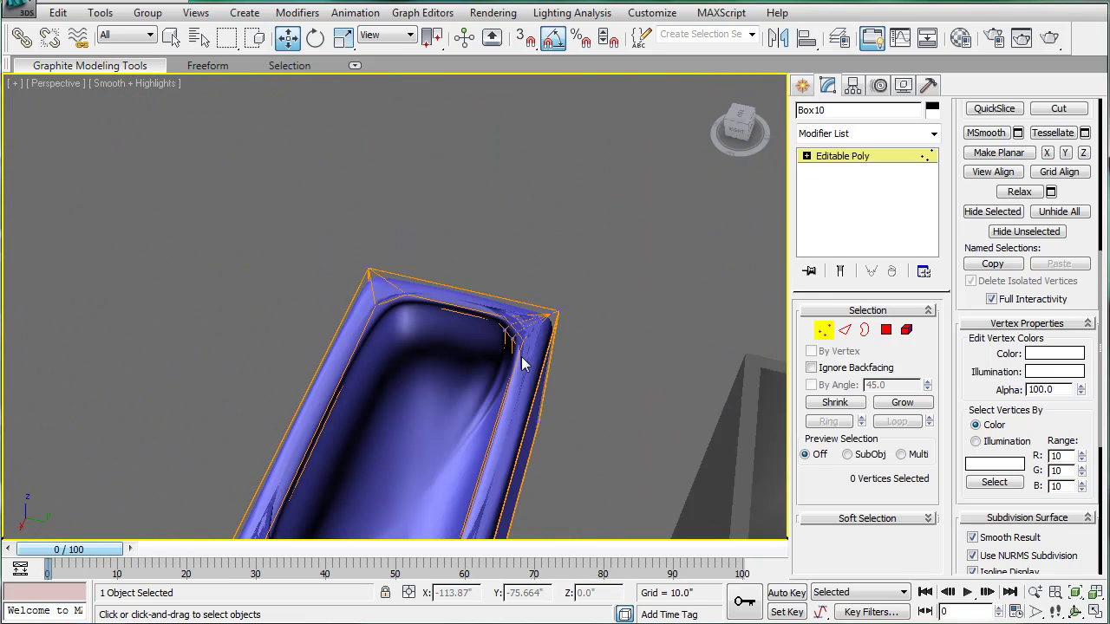
scroll(451, 334, up, 3)
key(F4)
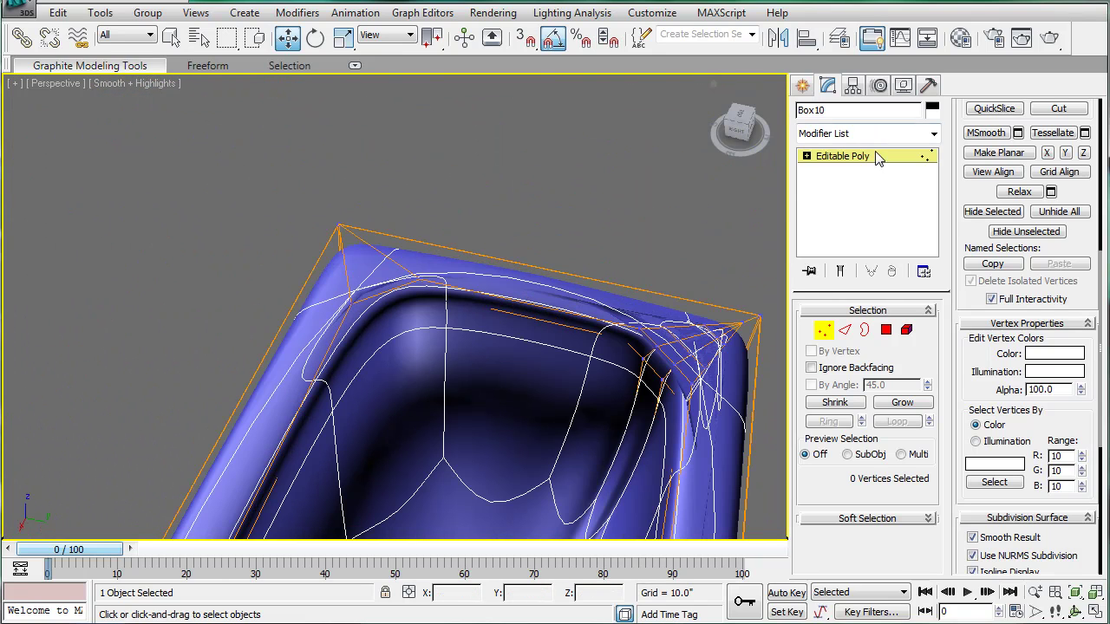
click(973, 556)
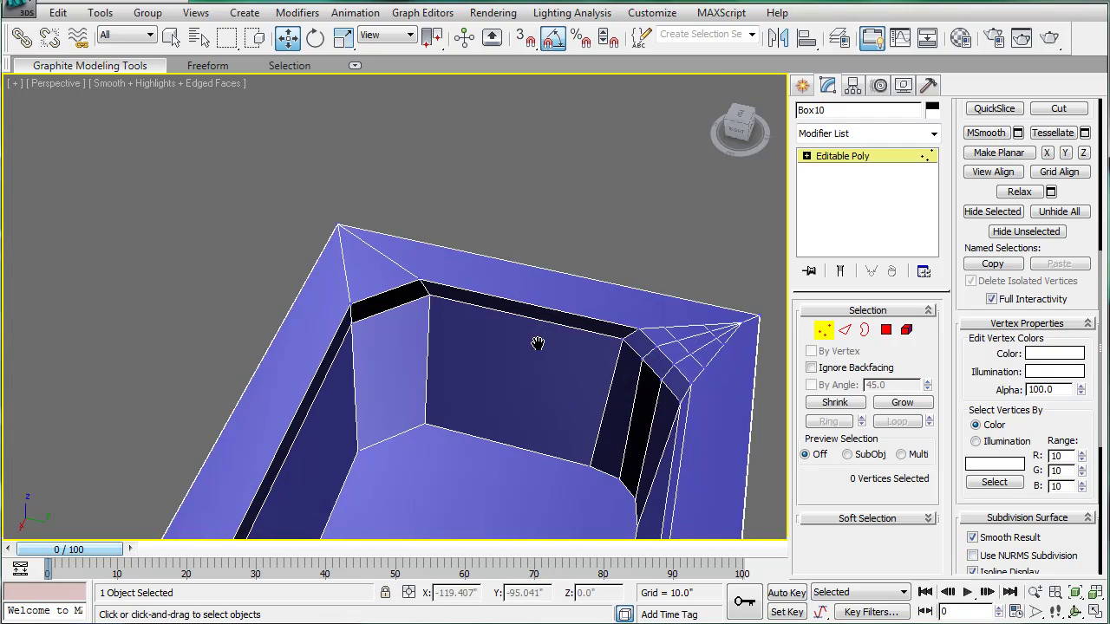
scroll(538, 345, up, 3)
mouse_move(396, 255)
middle_down()
mouse_move(430, 296)
mouse_move(407, 312)
mouse_move(704, 323)
middle_up()
Step: Cut a new edge across the rim's outer corner face and re-enable NURMS smoothing
scroll(704, 324, down, 5)
mouse_move(763, 287)
alt+middle_down()
mouse_move(867, 286)
mouse_move(1091, 232)
alt+middle_up()
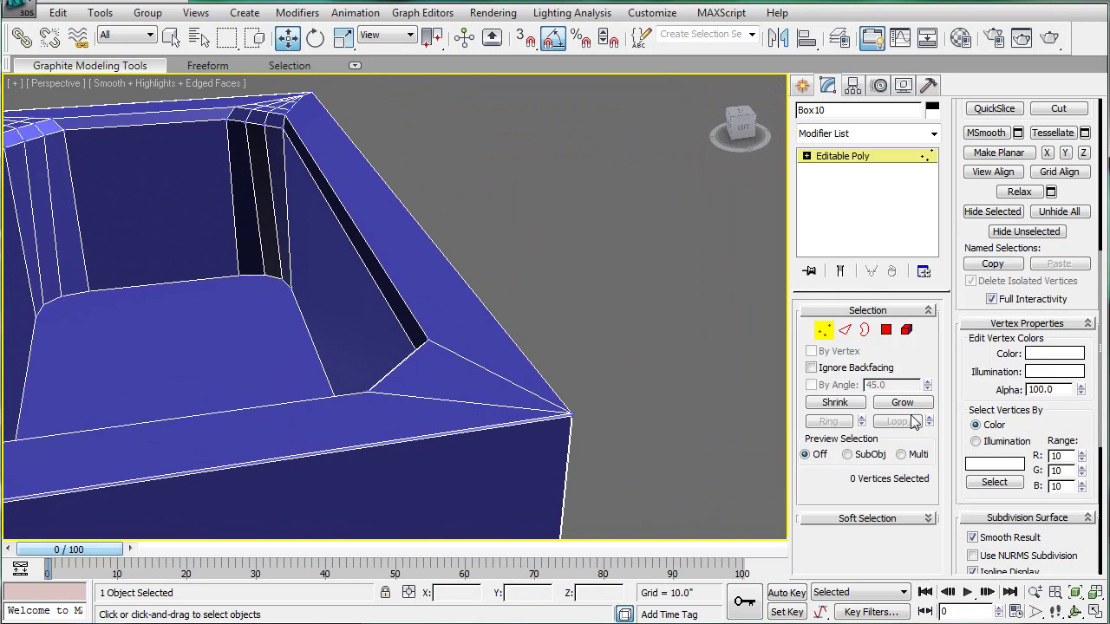
click(1068, 111)
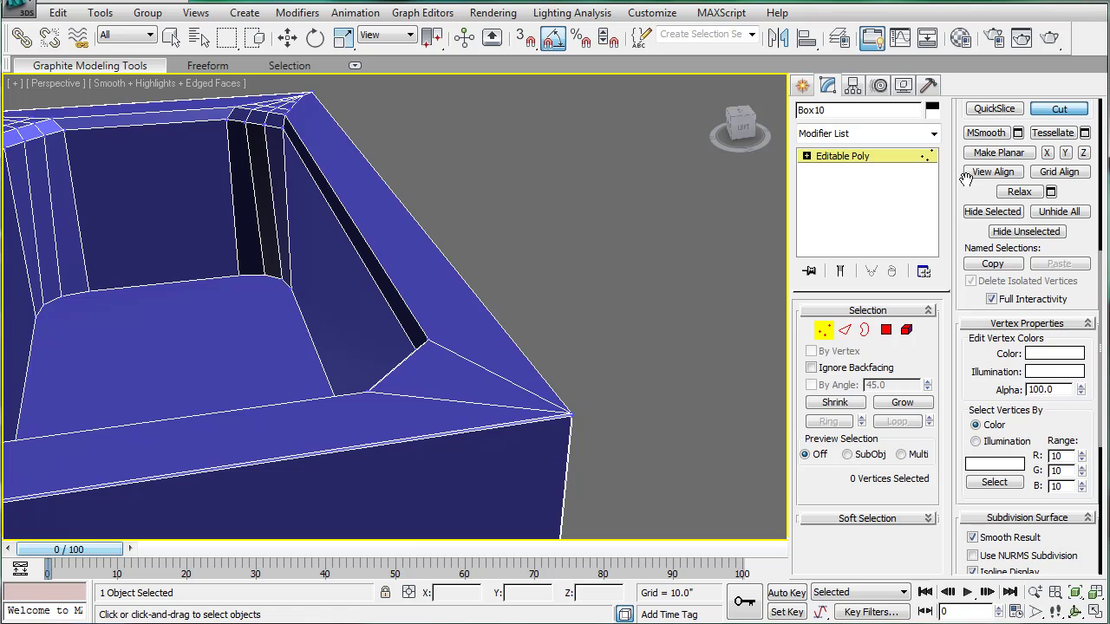
click(494, 321)
click(440, 434)
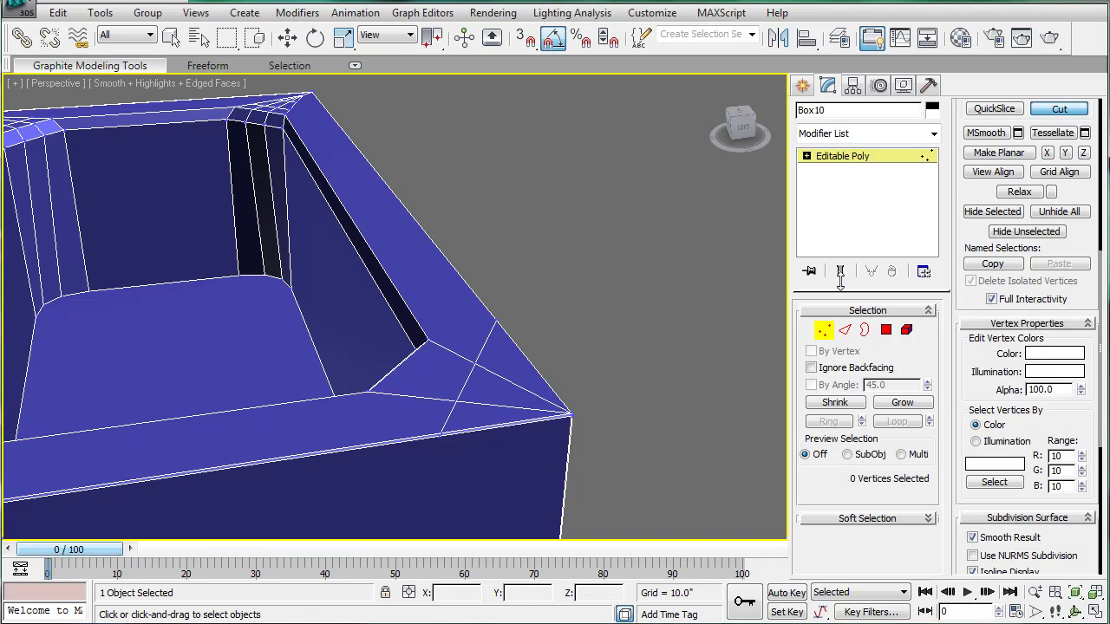
click(972, 556)
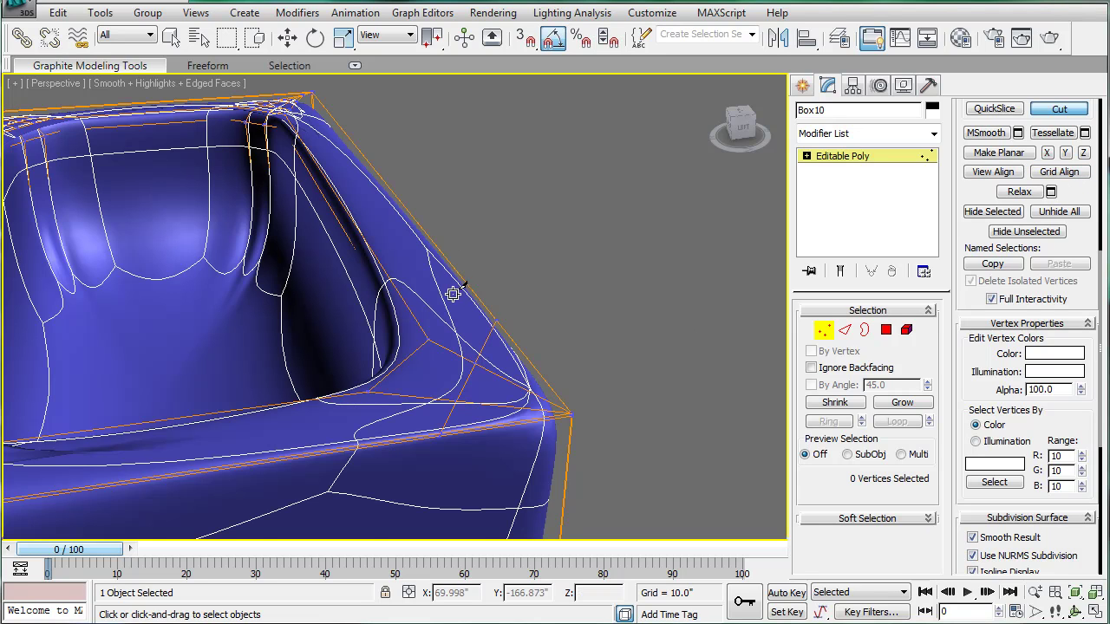
Step: Drop the NURMS Display Iterations from 4 to 1 after orbiting to the inner corner
mouse_move(448, 301)
alt+middle_down()
mouse_move(812, 307)
mouse_move(780, 393)
mouse_move(771, 346)
mouse_move(1024, 371)
alt+middle_up()
scroll(1033, 432, down, 5)
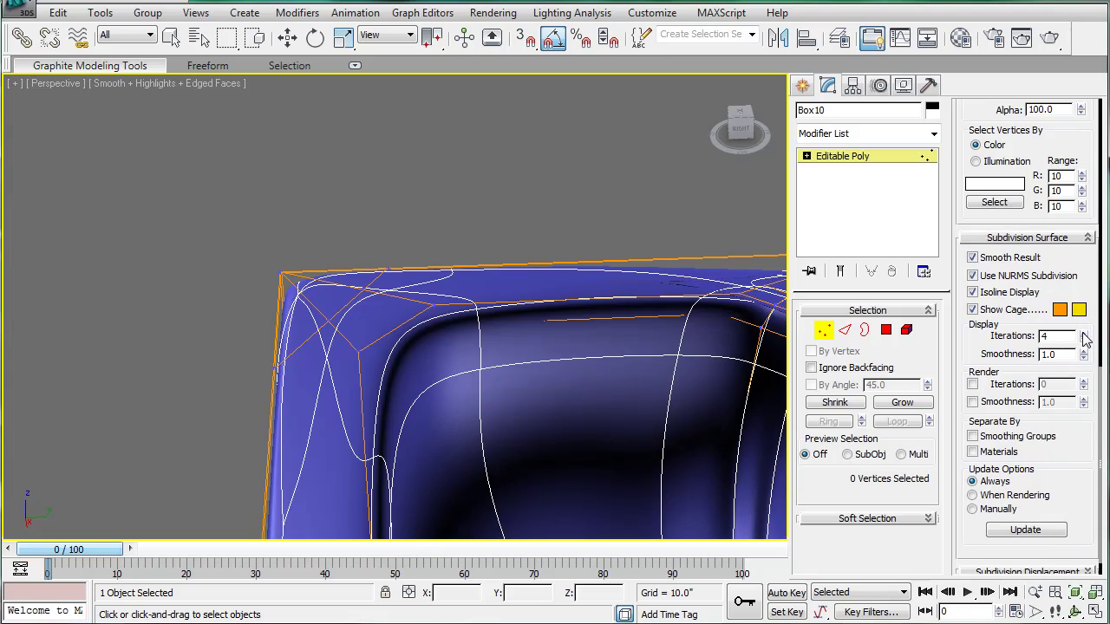
mouse_move(484, 355)
alt+middle_down()
mouse_move(782, 334)
mouse_move(585, 359)
mouse_move(488, 297)
mouse_move(535, 352)
mouse_move(690, 364)
mouse_move(416, 353)
mouse_move(528, 376)
mouse_move(347, 342)
mouse_move(607, 347)
alt+middle_up()
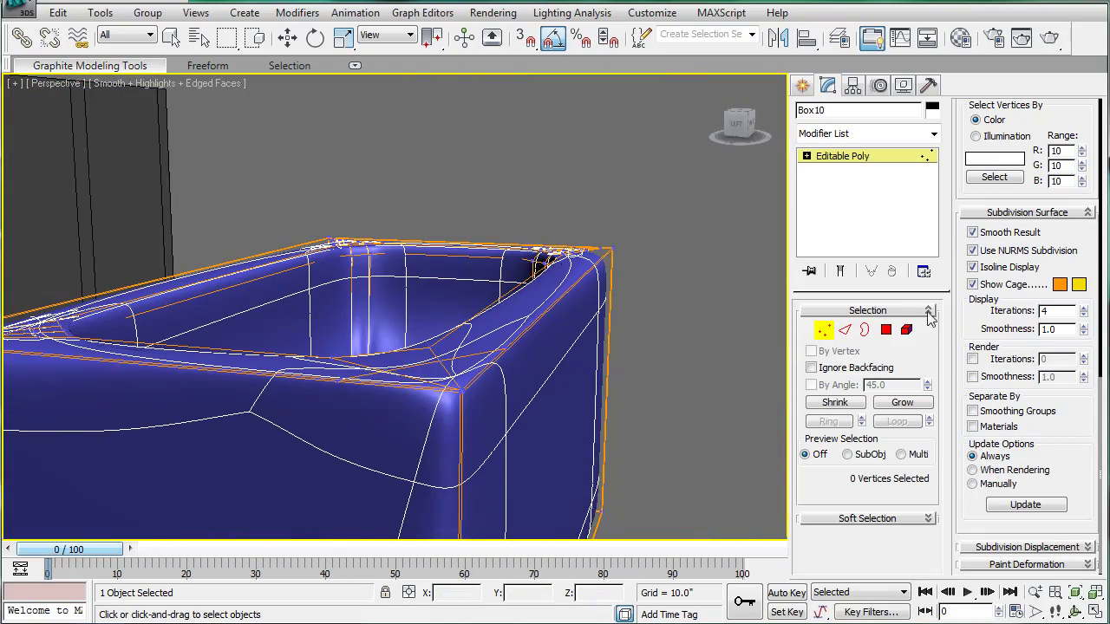
click(1083, 314)
click(1083, 313)
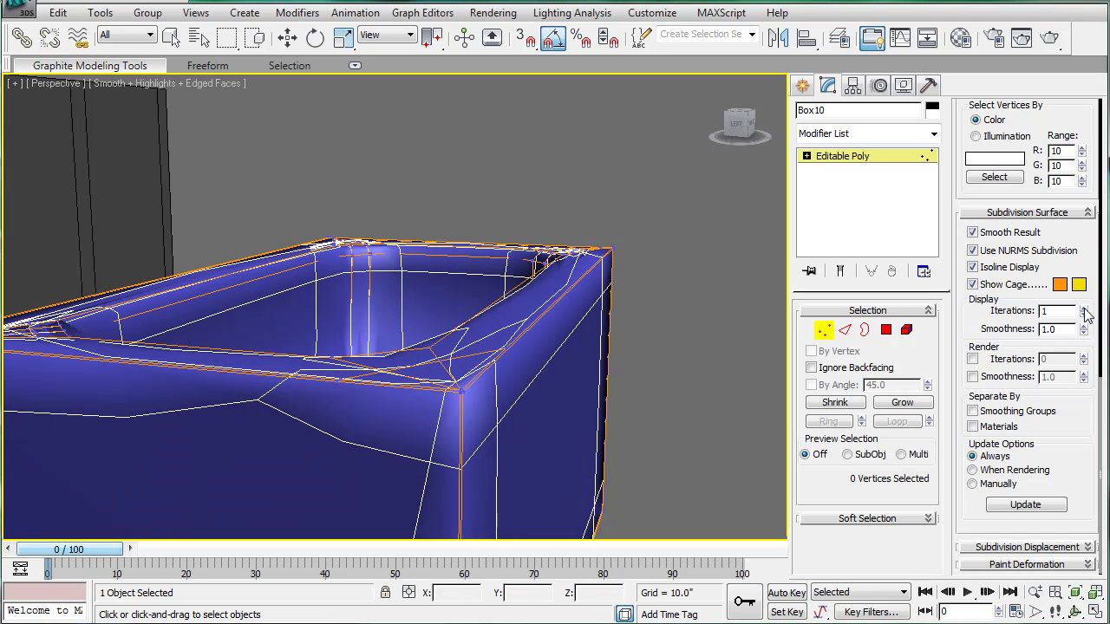
Step: Turn off NURMS smoothing and pan to the tub's left inner corner
click(973, 251)
mouse_move(538, 269)
alt+middle_down()
mouse_move(533, 354)
mouse_move(565, 334)
alt+middle_up()
key(w)
middle_drag(476, 300, 564, 352)
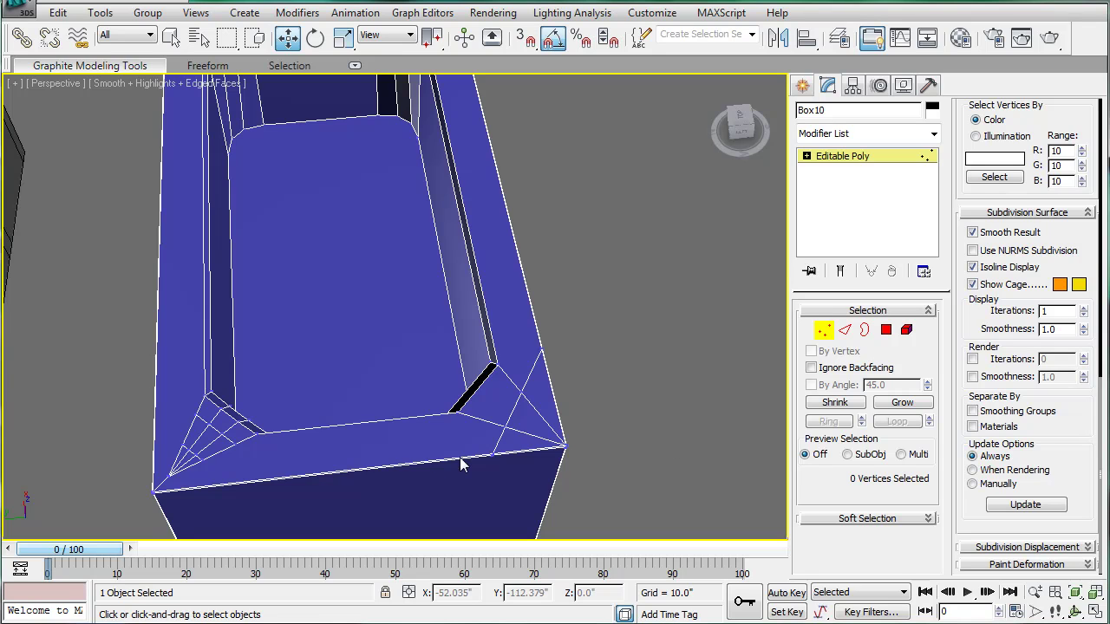
middle_drag(675, 435, 420, 349)
middle_drag(343, 351, 498, 350)
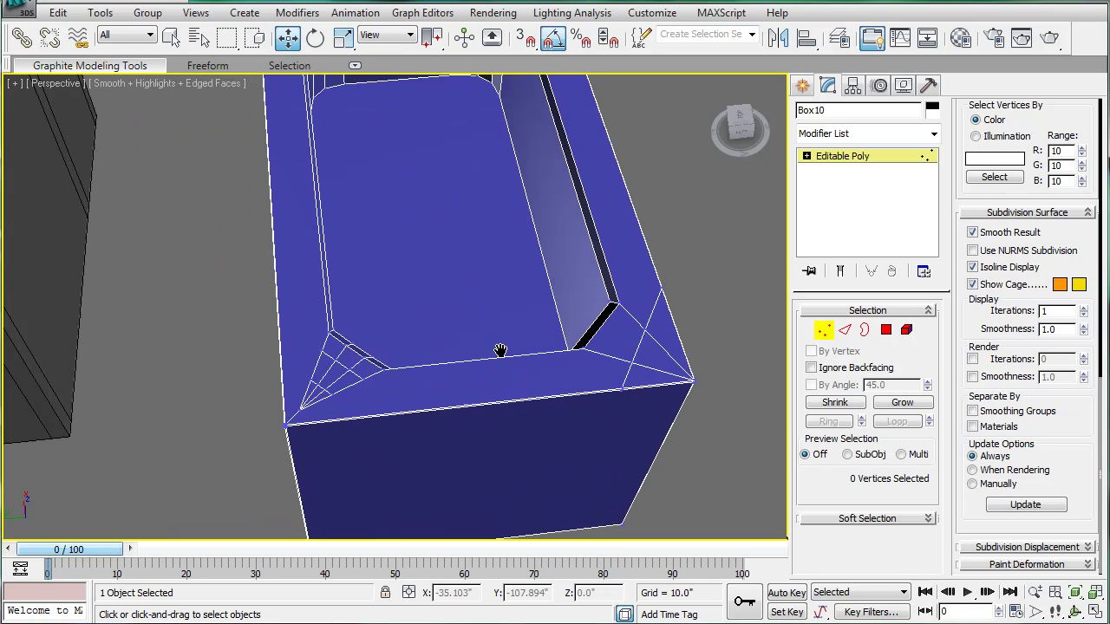
Step: Select and deselect the fan edges at the inner corner at edge level
click(825, 330)
scroll(343, 369, up, 3)
key(2)
scroll(365, 373, down, 2)
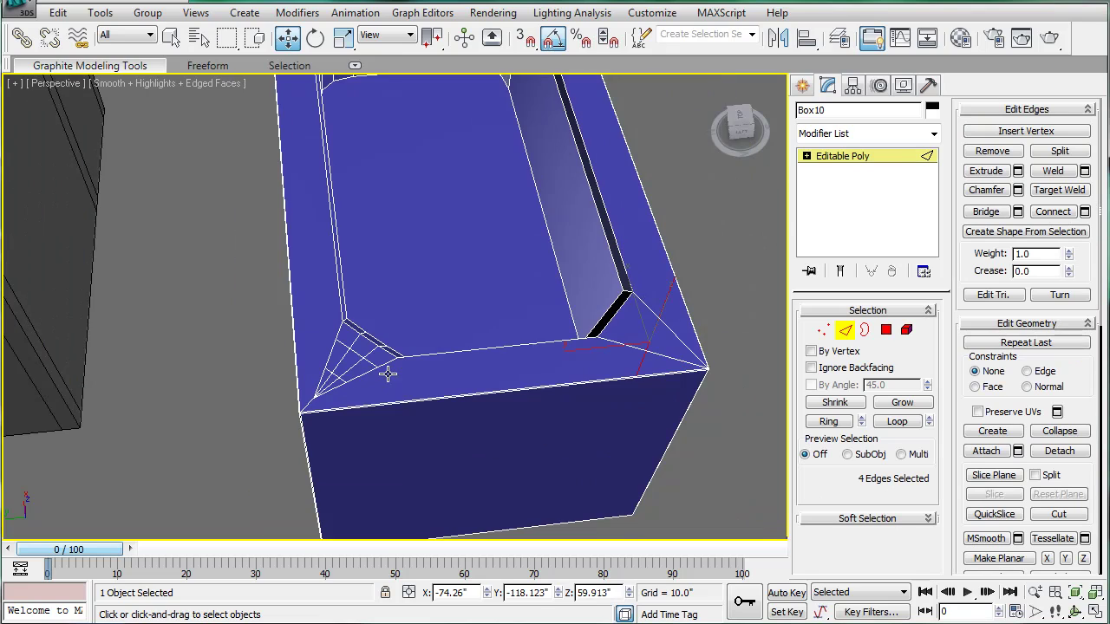
scroll(387, 375, up, 2)
click(358, 391)
click(307, 416)
click(326, 401)
click(340, 380)
click(303, 410)
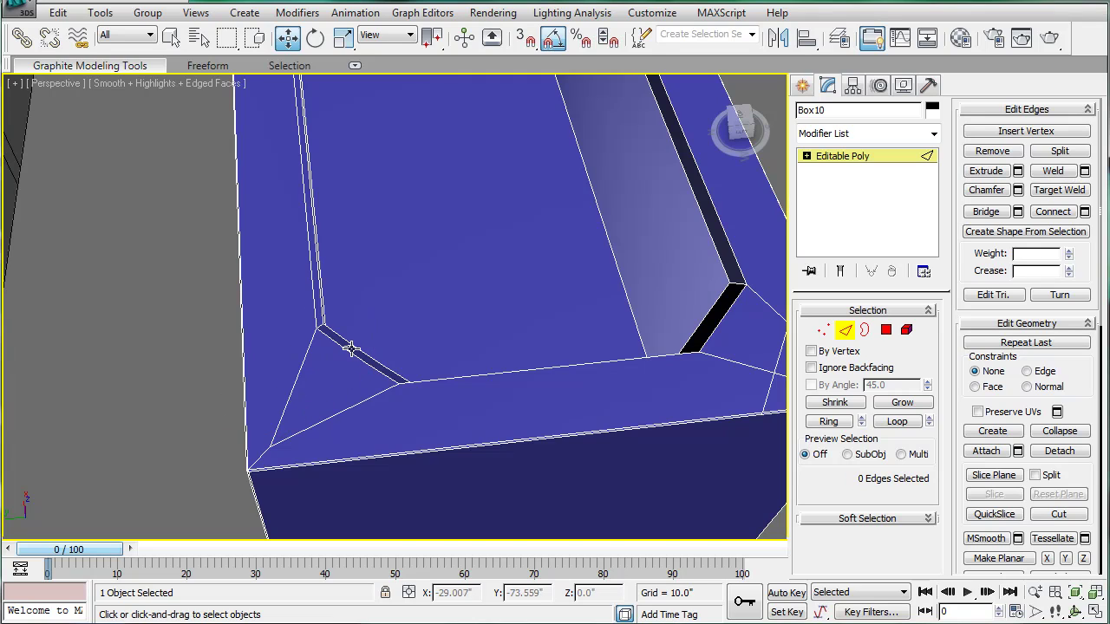
Step: Pick an inner corner vertex and open the Material Editor with M
click(823, 330)
click(318, 423)
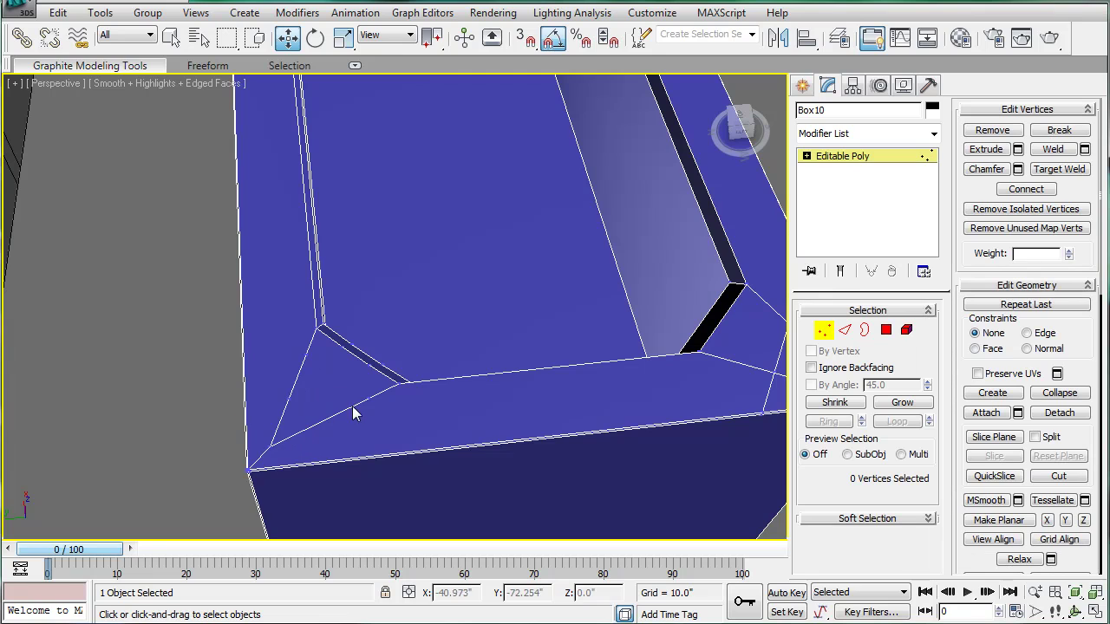
key(m)
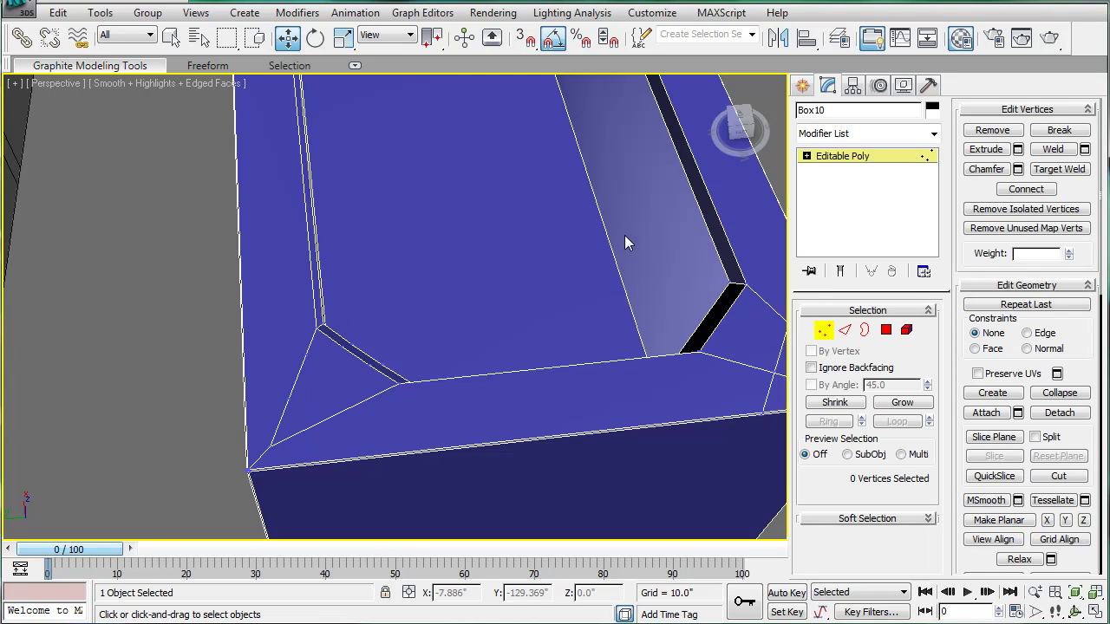
Step: Apply the grey sample material to the tub and close the Material Editor
drag(915, 203, 582, 338)
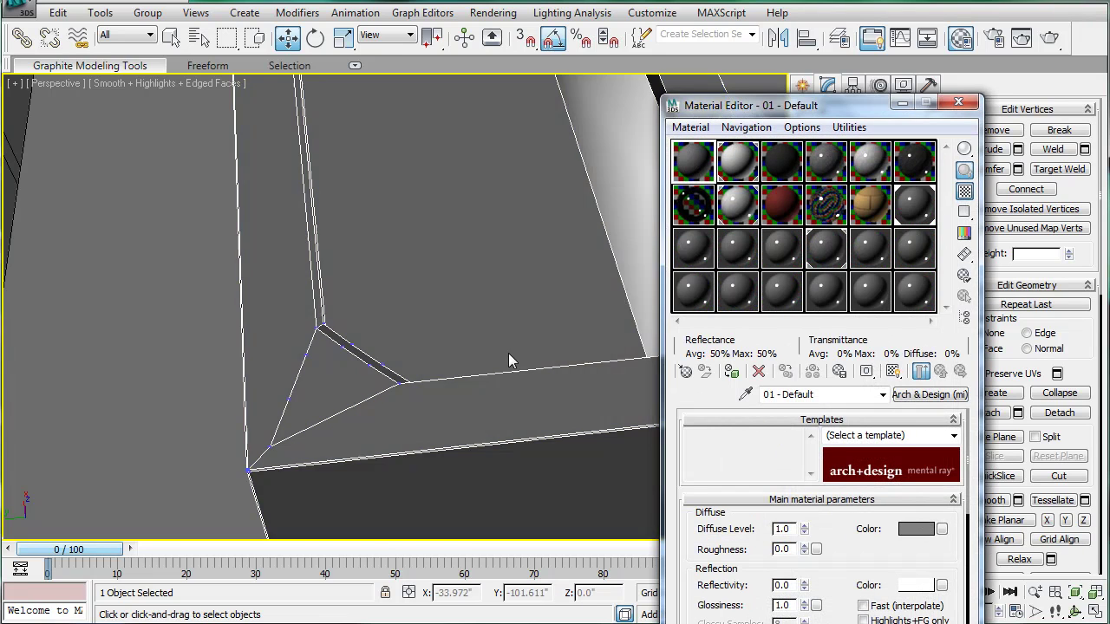
click(959, 104)
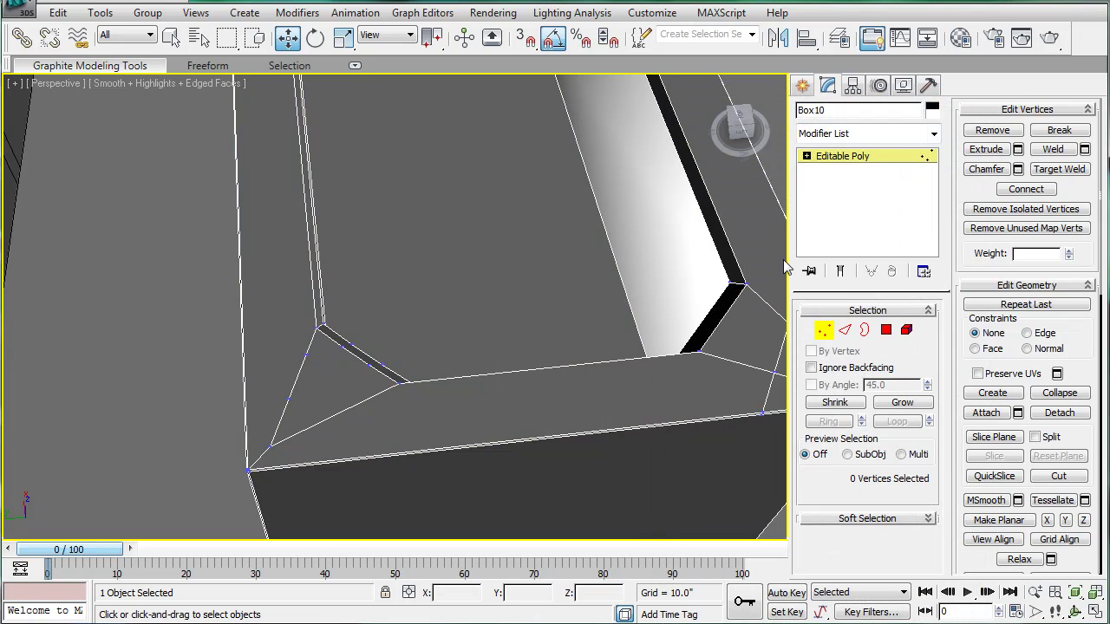
click(305, 352)
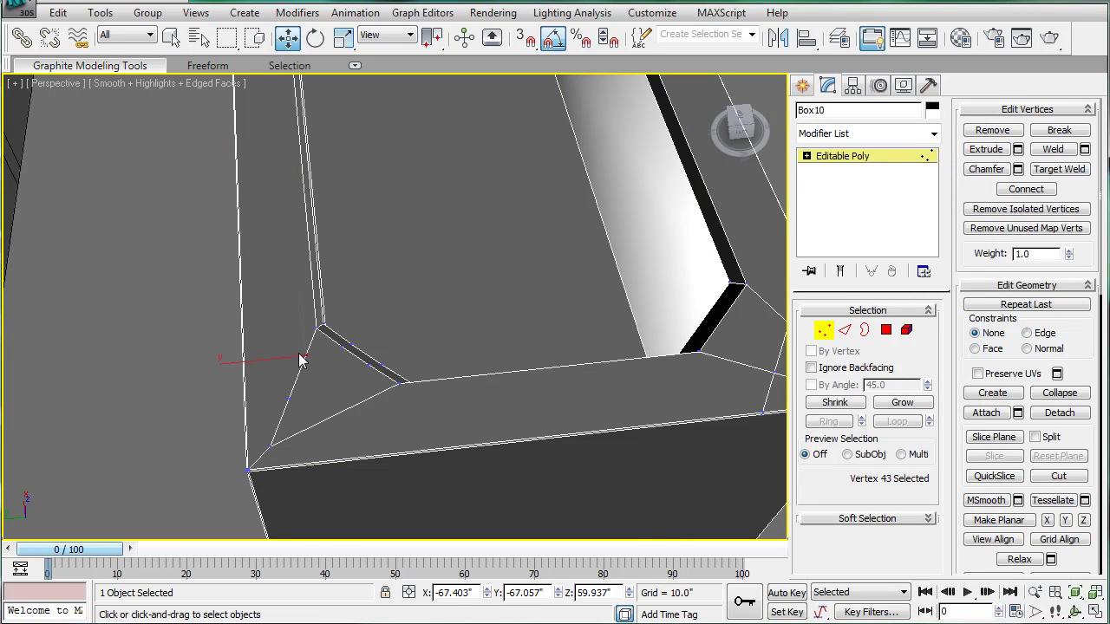
click(291, 397)
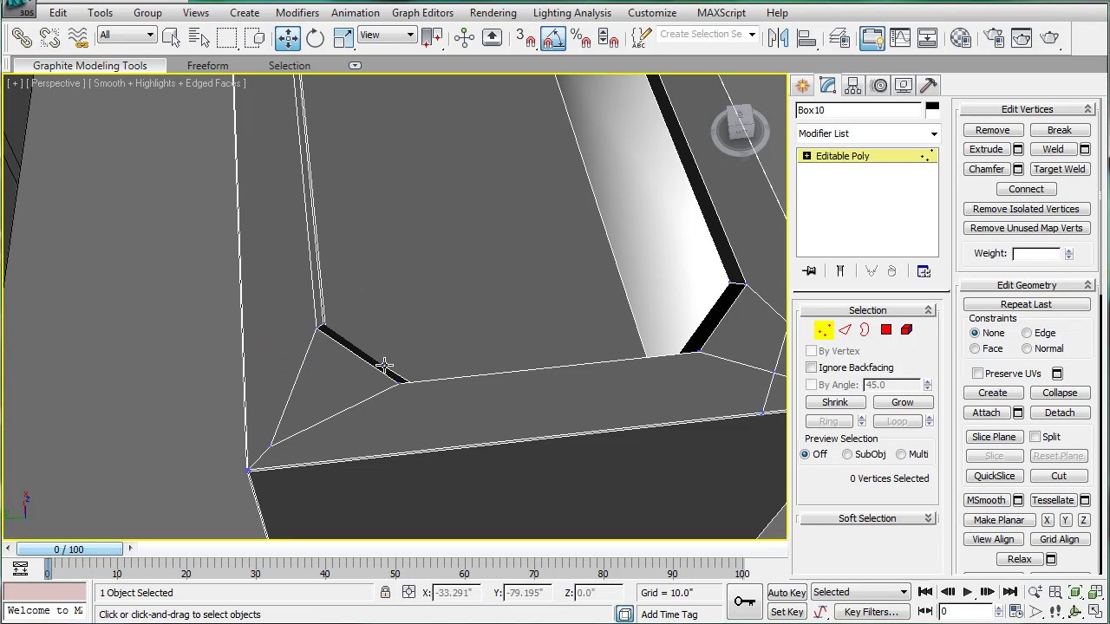
Step: Test-delete the inner corner vertex, check it in wireframe, then undo the deletion
alt+middle_drag(455, 304, 291, 311)
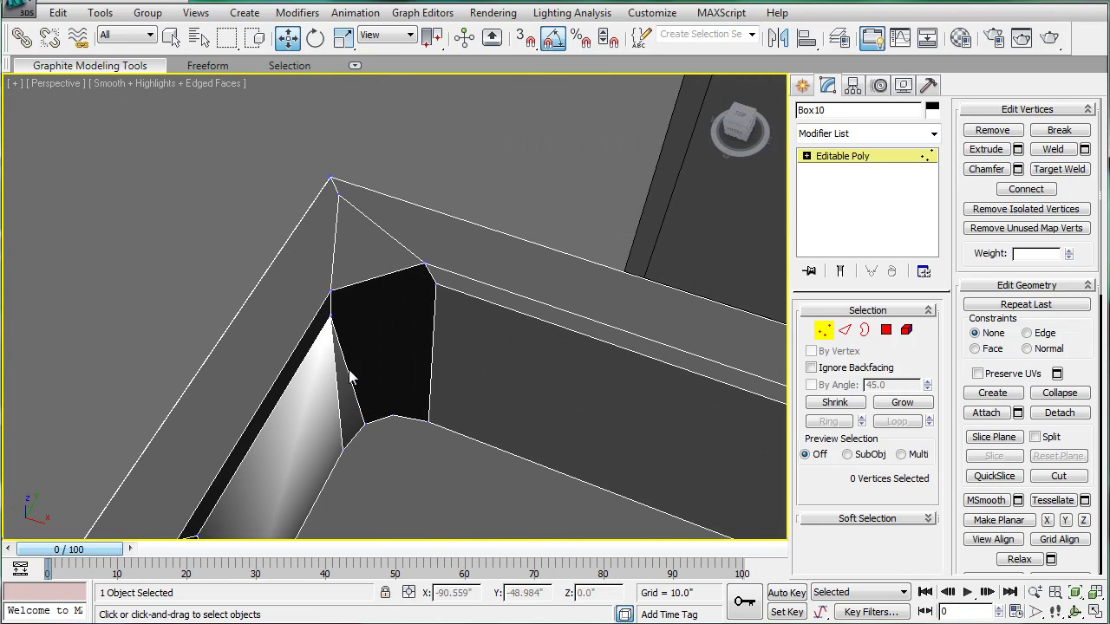
click(366, 421)
key(Delete)
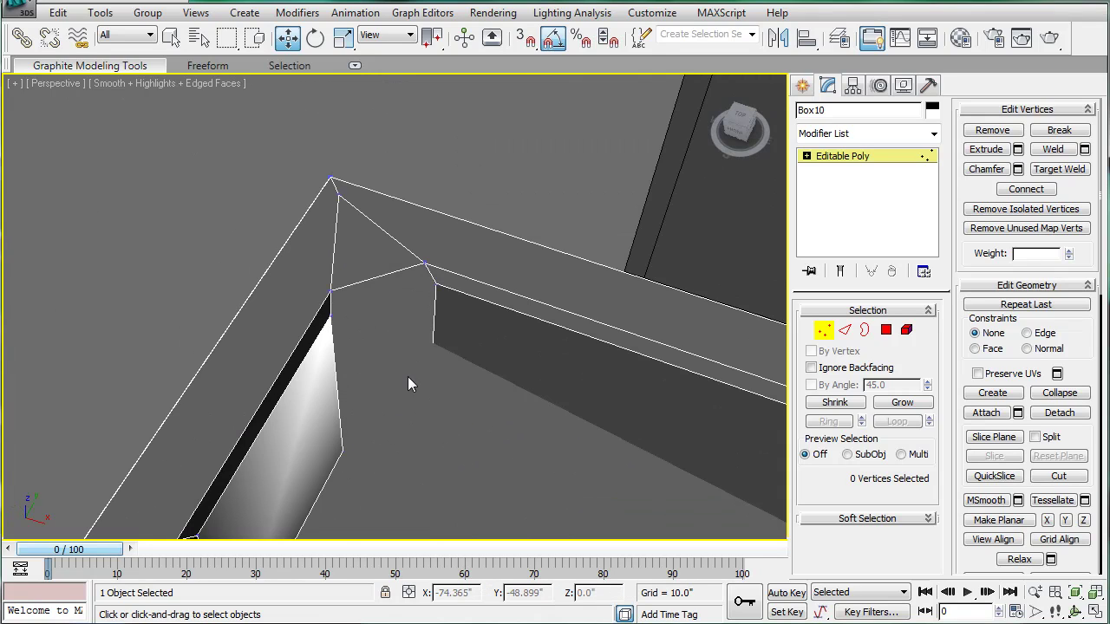
key(F3)
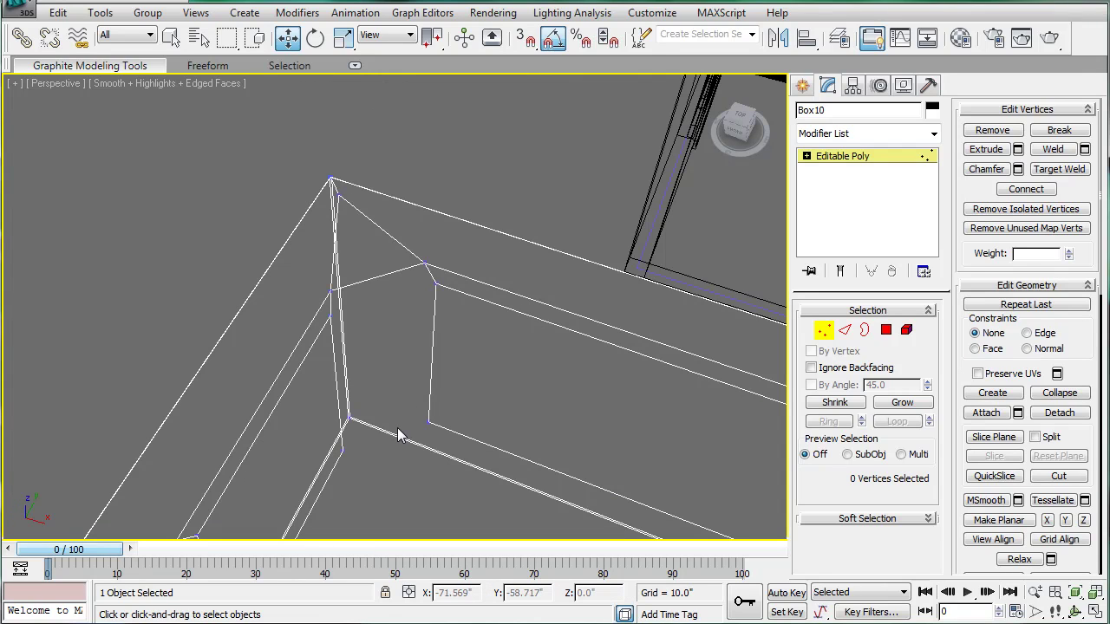
key(F3)
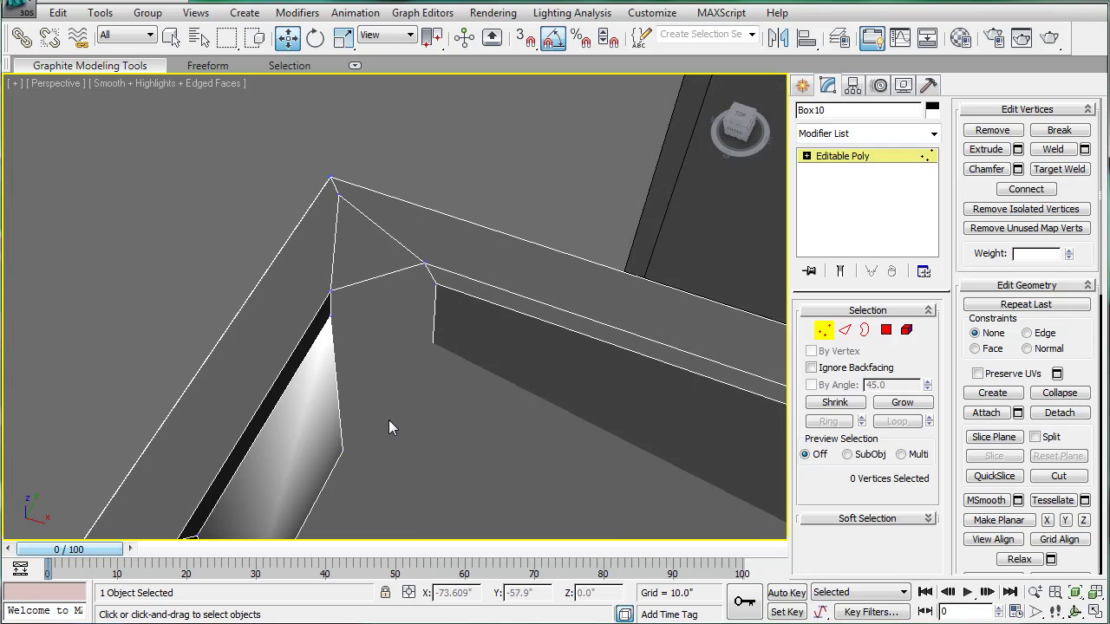
key(ctrl+z)
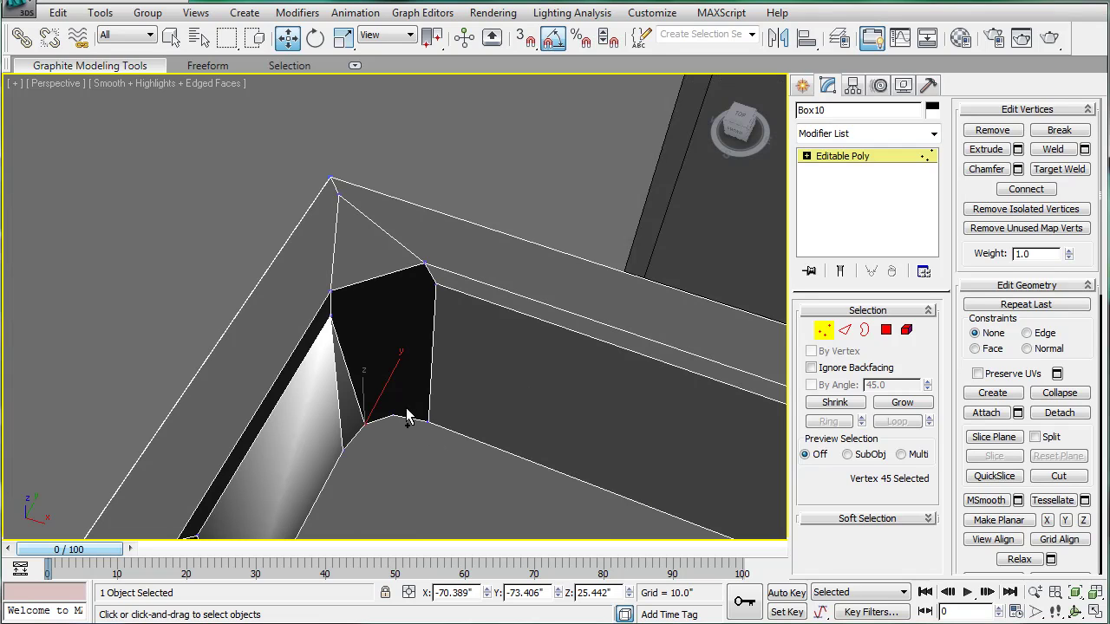
Step: Clear the vertex selection and select the black inner corner face at Polygon level
click(845, 330)
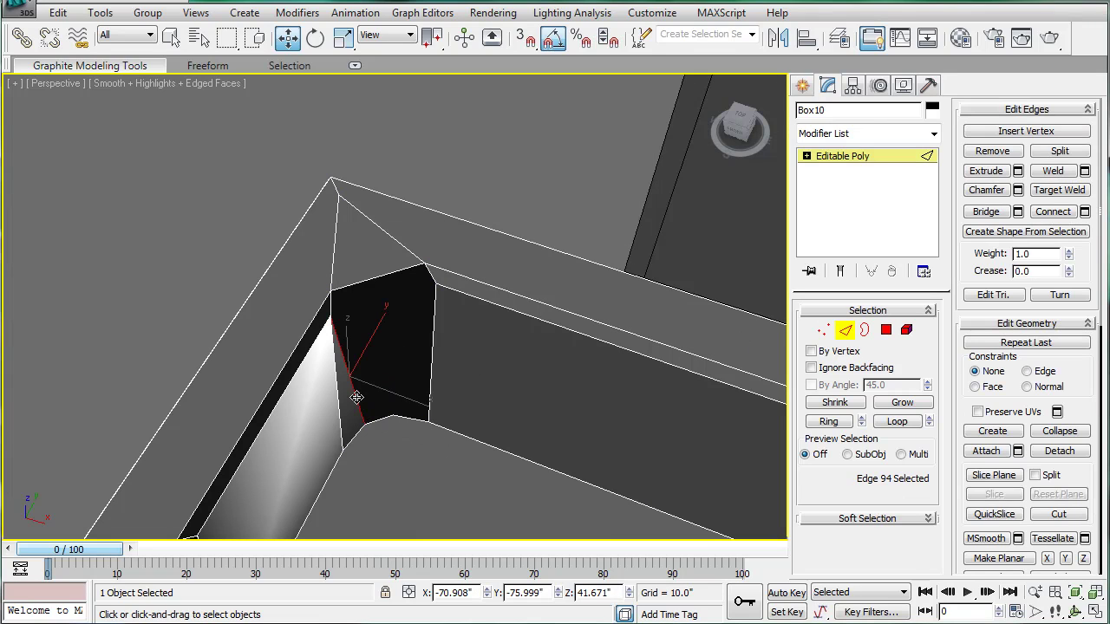
key(1)
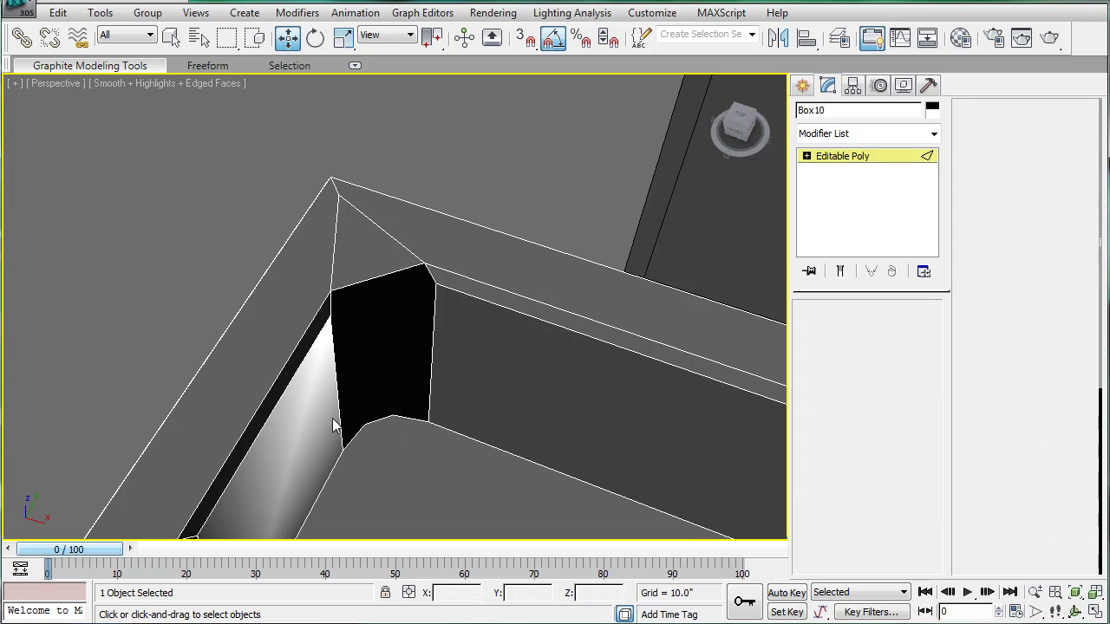
click(385, 431)
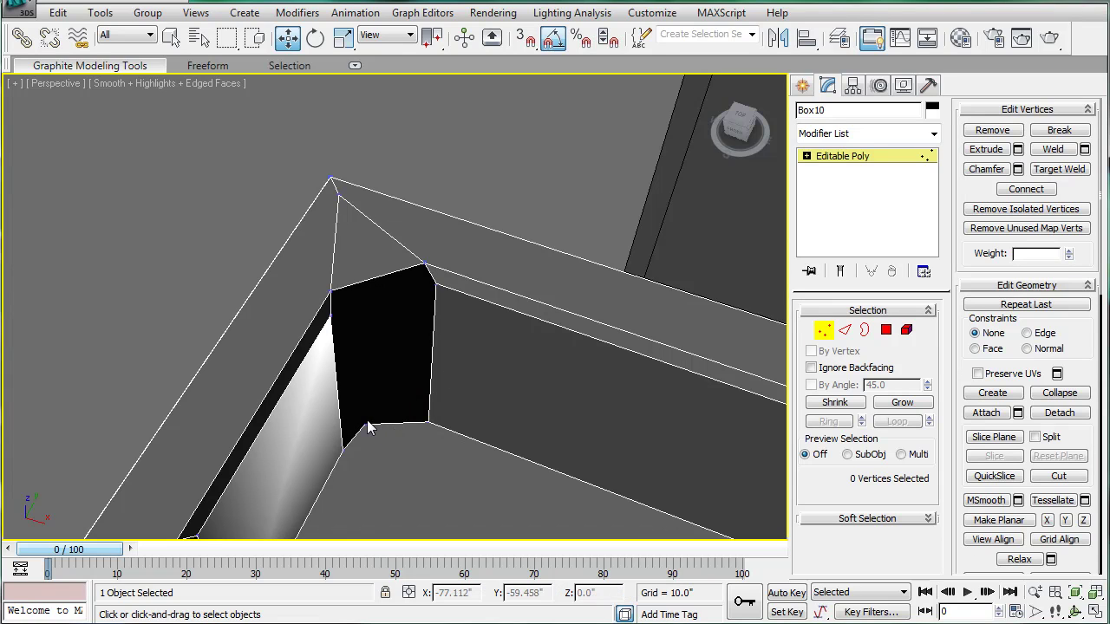
click(886, 329)
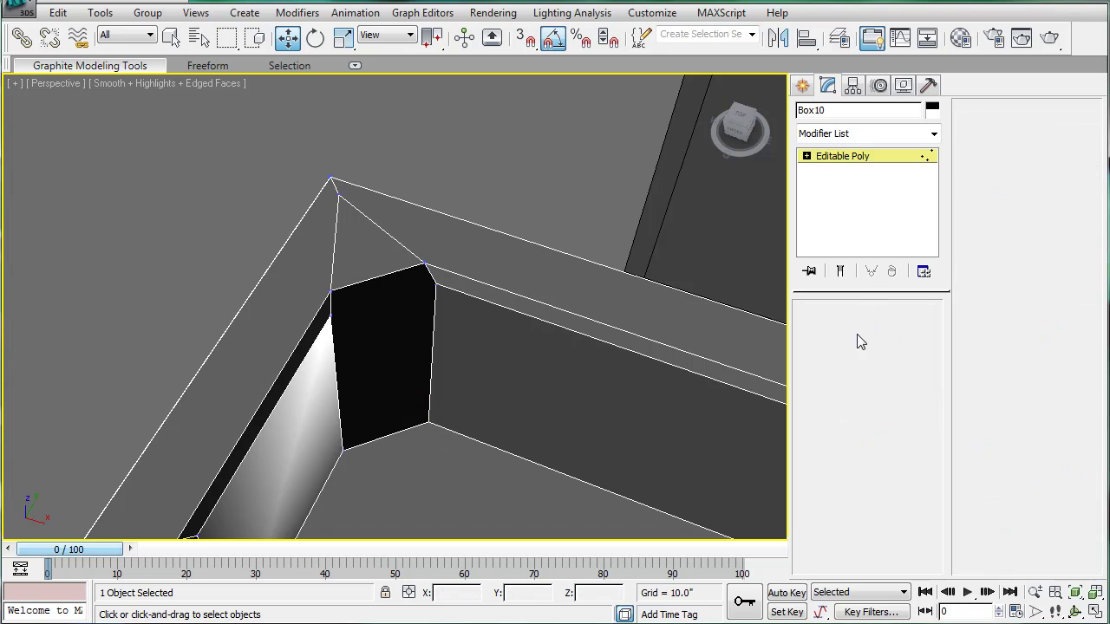
click(383, 325)
Step: Cut a new edge across the black corner face to the rim corner vertex
scroll(382, 325, down, 5)
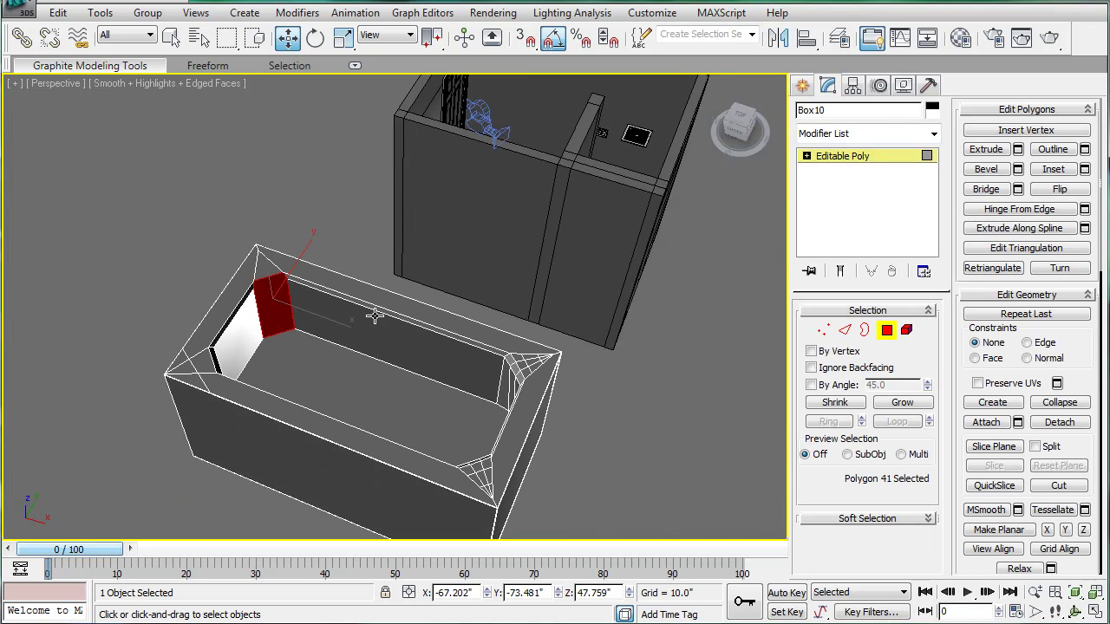
scroll(388, 320, up, 1)
scroll(237, 293, up, 1)
scroll(188, 280, up, 2)
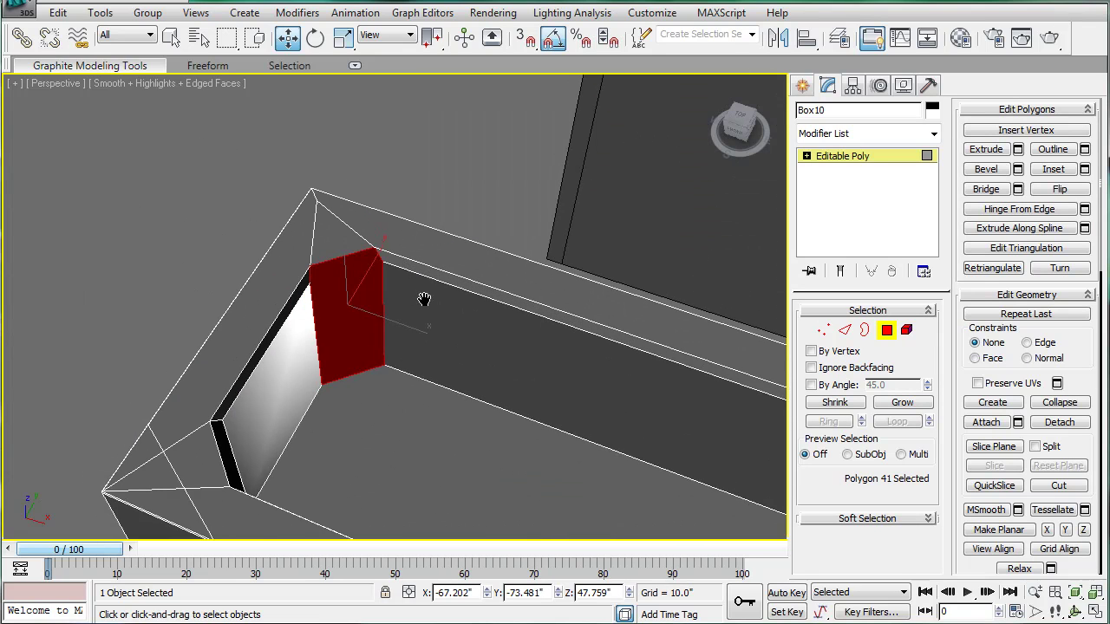
scroll(424, 300, up, 1)
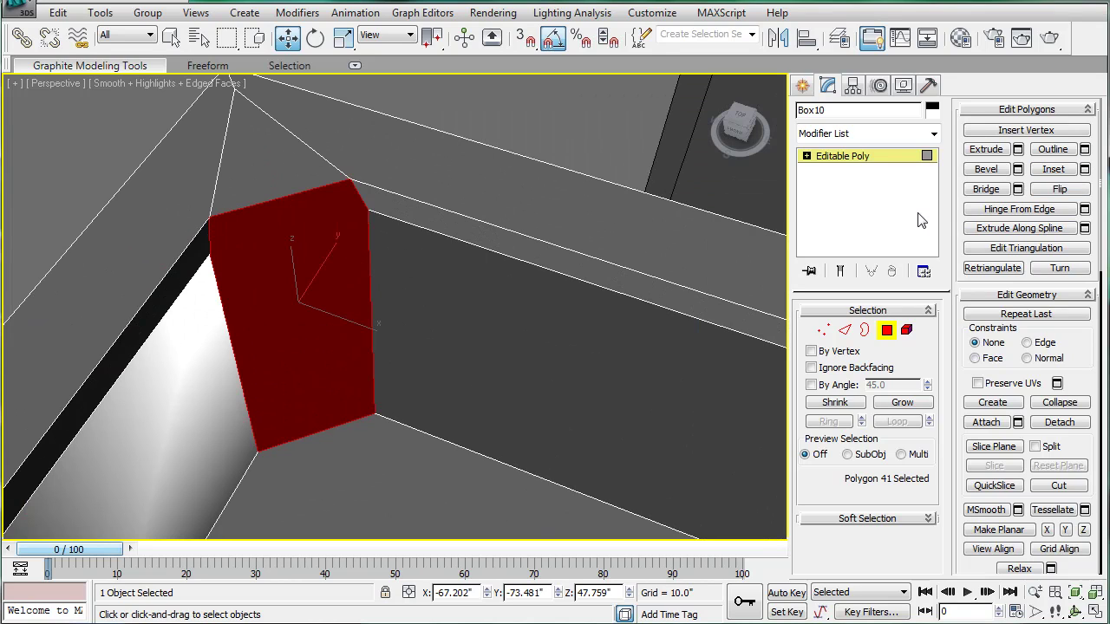
click(872, 158)
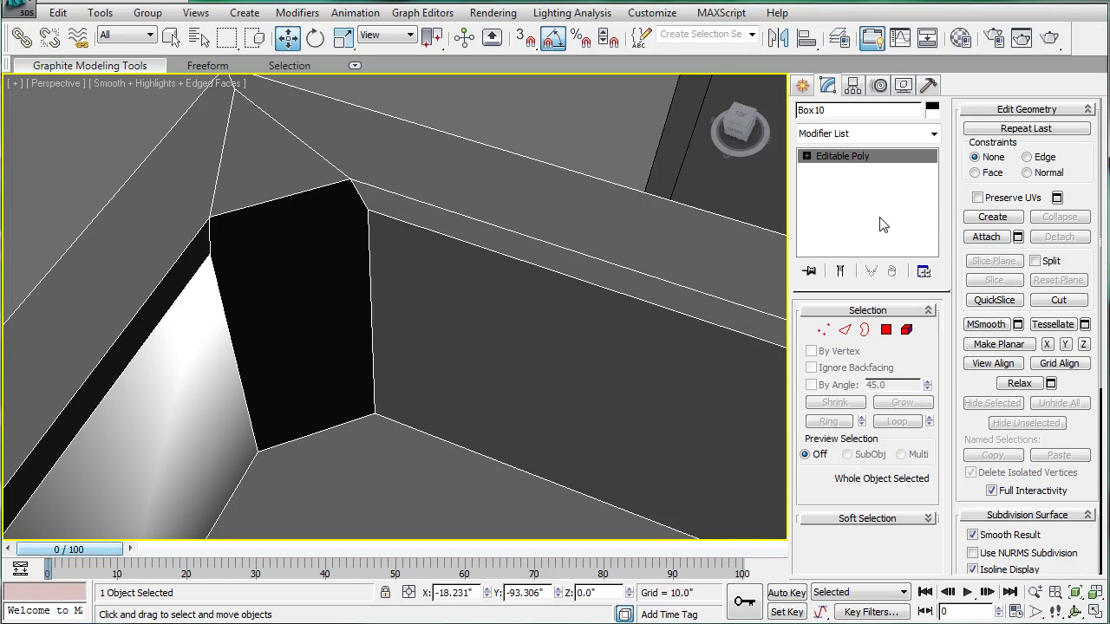
click(1058, 301)
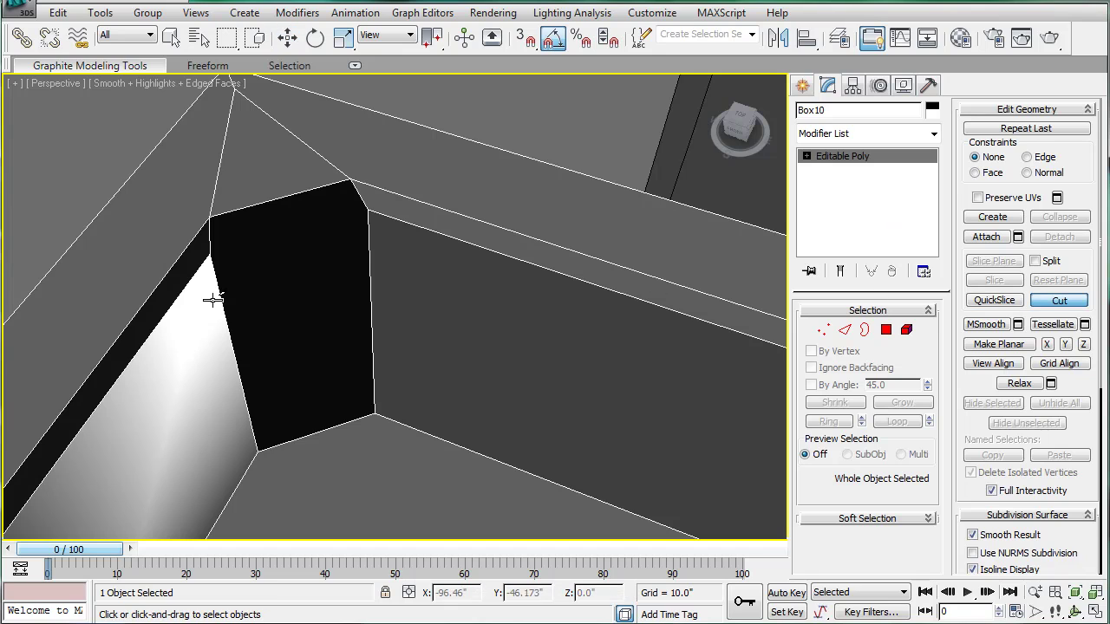
click(210, 255)
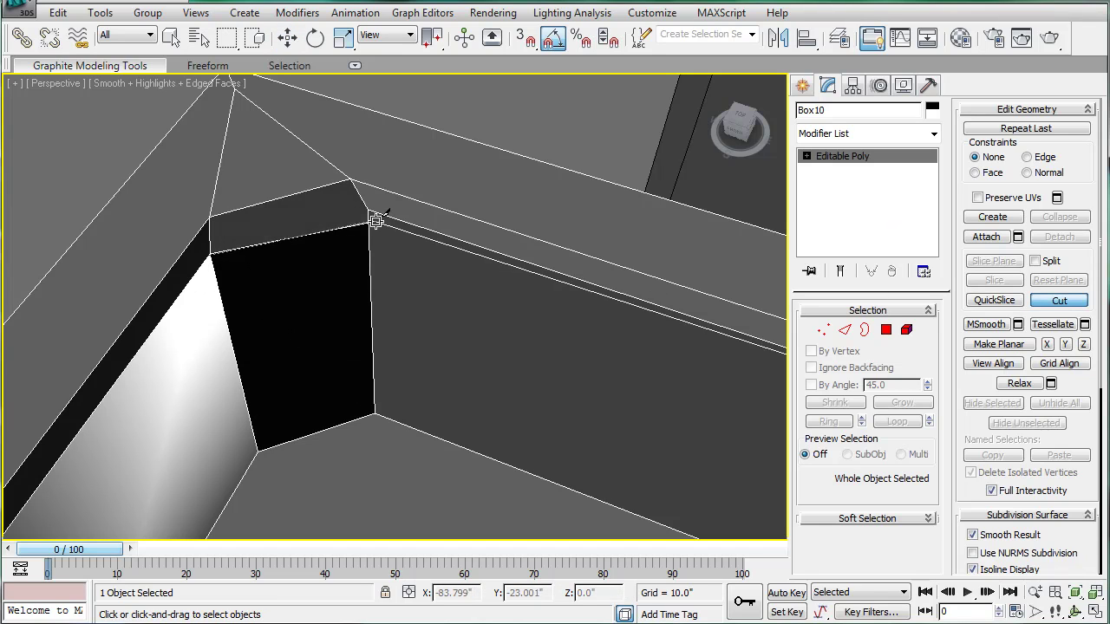
click(368, 211)
Step: Delete the old corner face and the top rim face at the corner
scroll(383, 245, down, 3)
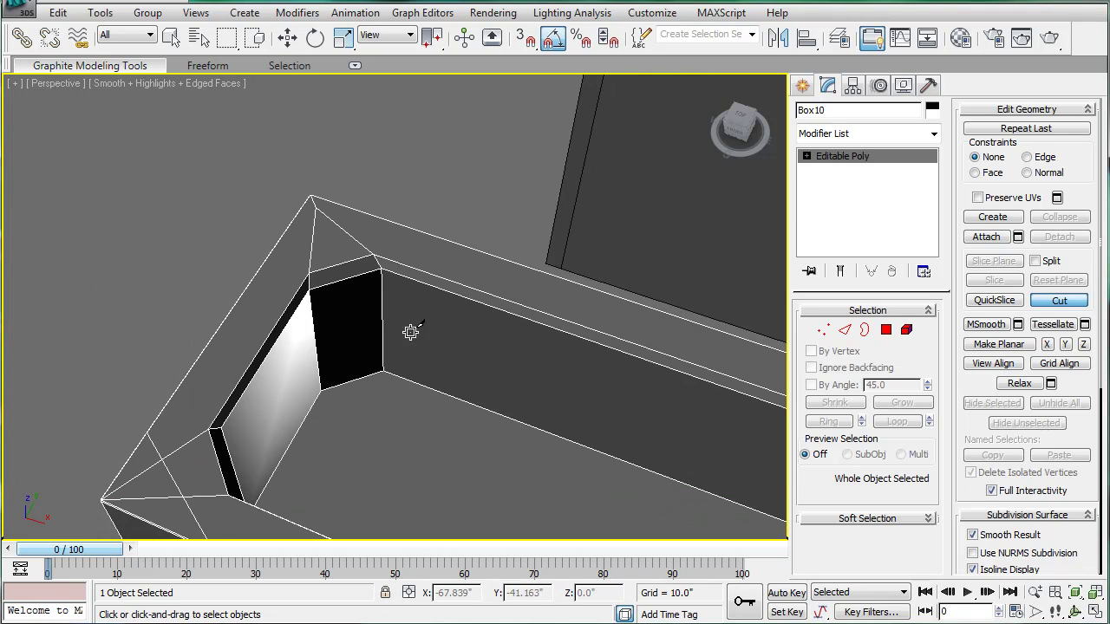
mouse_move(401, 332)
alt+middle_down()
mouse_move(248, 250)
mouse_move(345, 301)
mouse_move(389, 250)
mouse_move(272, 278)
mouse_move(307, 313)
mouse_move(399, 298)
alt+middle_up()
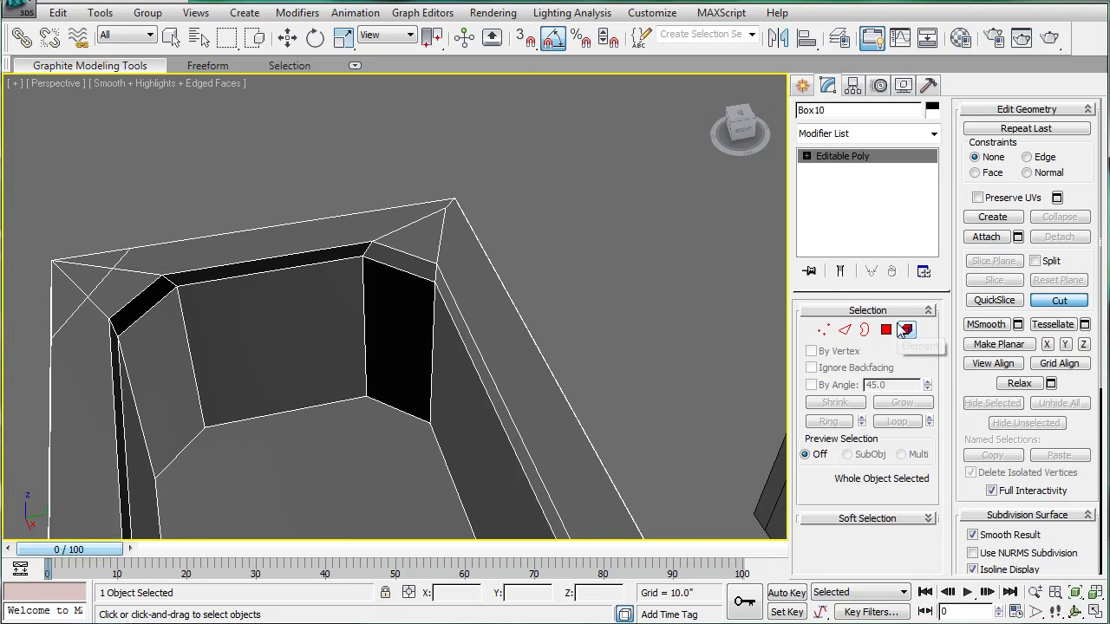
click(886, 330)
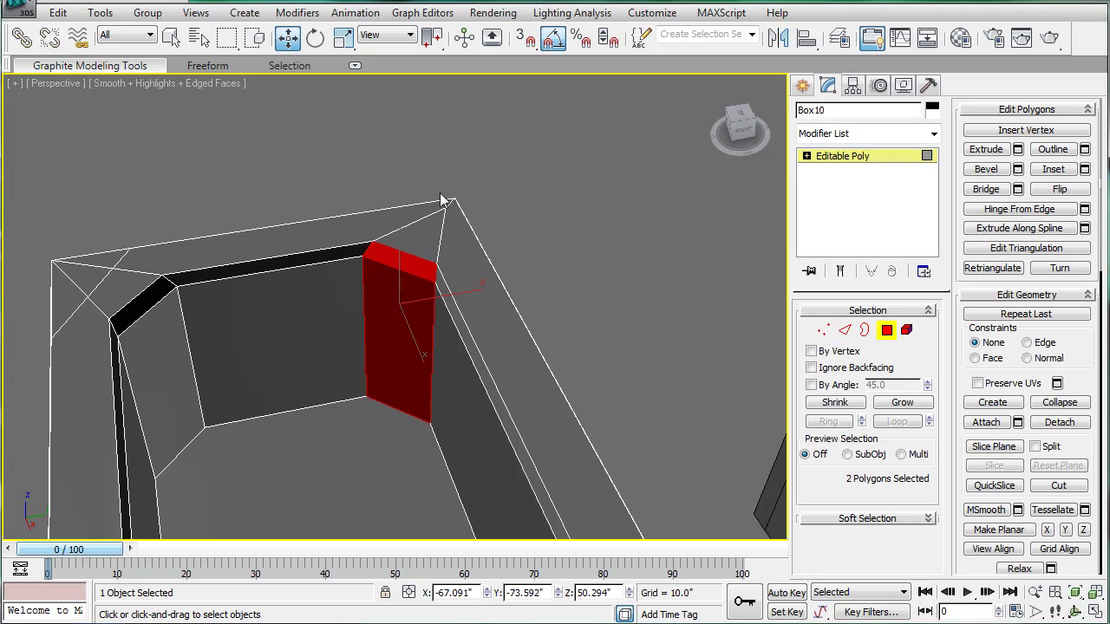
click(391, 319)
key(ctrl+d)
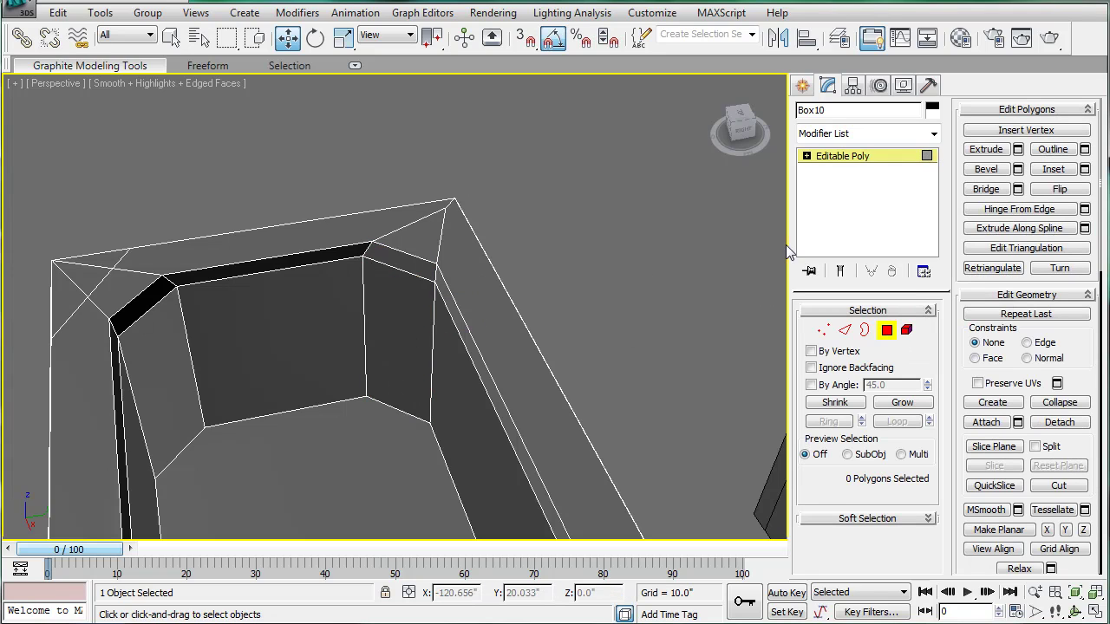
scroll(436, 310, up, 5)
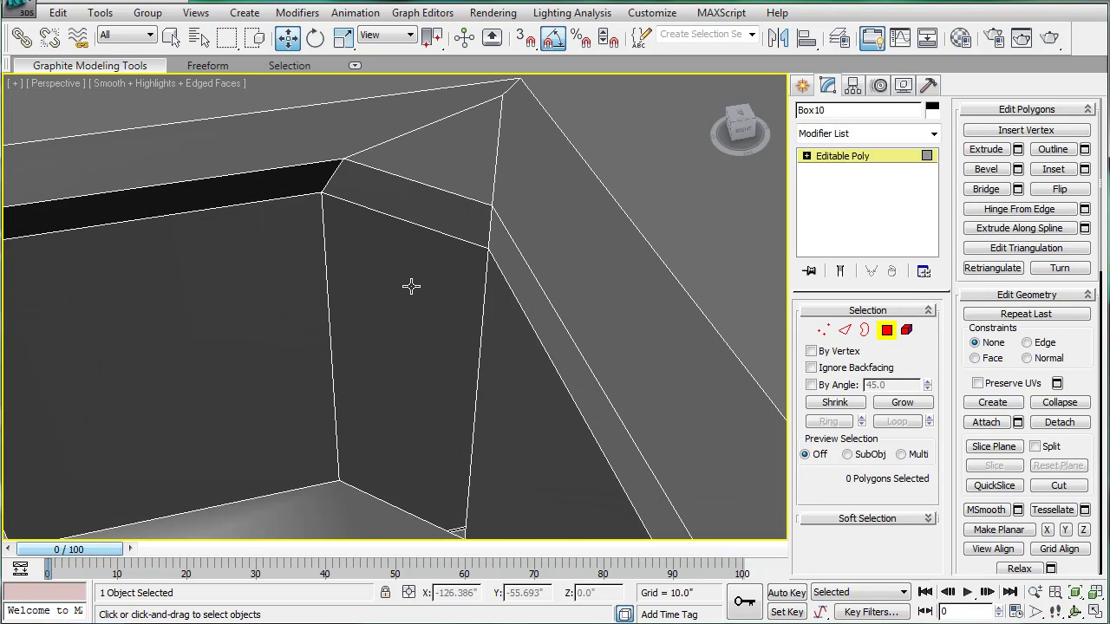
scroll(436, 310, down, 3)
scroll(411, 287, down, 3)
mouse_move(307, 257)
alt+middle_down()
mouse_move(411, 303)
mouse_move(408, 278)
alt+middle_up()
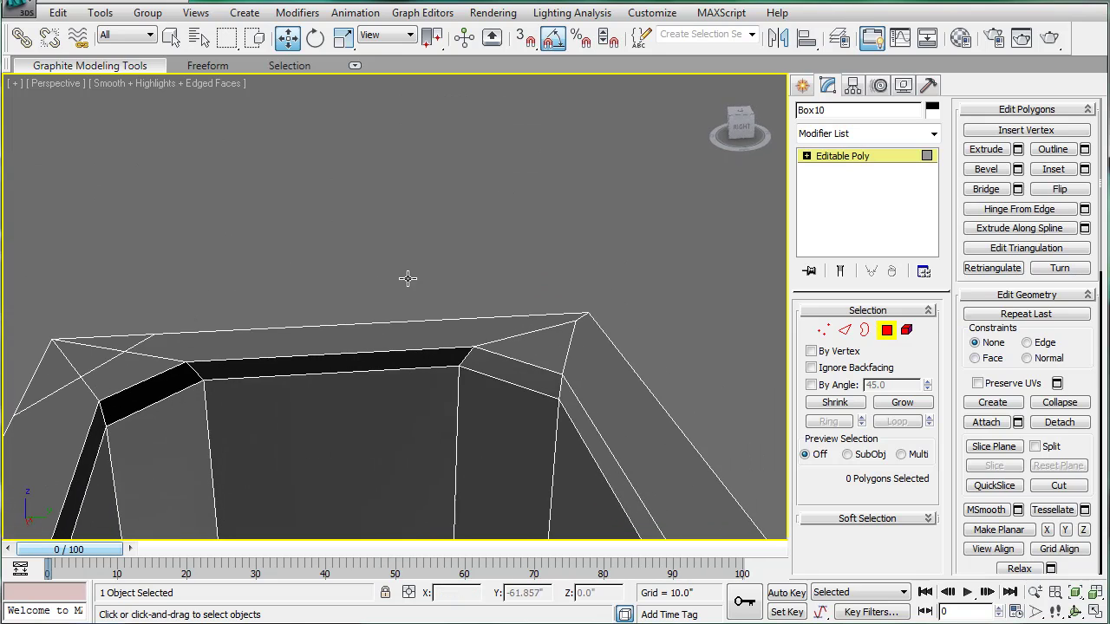
click(362, 360)
scroll(362, 361, up, 3)
key(ctrl+d)
Step: Select the open eight-edge border around the rim corner hole
alt+middle_drag(377, 363, 530, 301)
alt+middle_drag(138, 390, 251, 329)
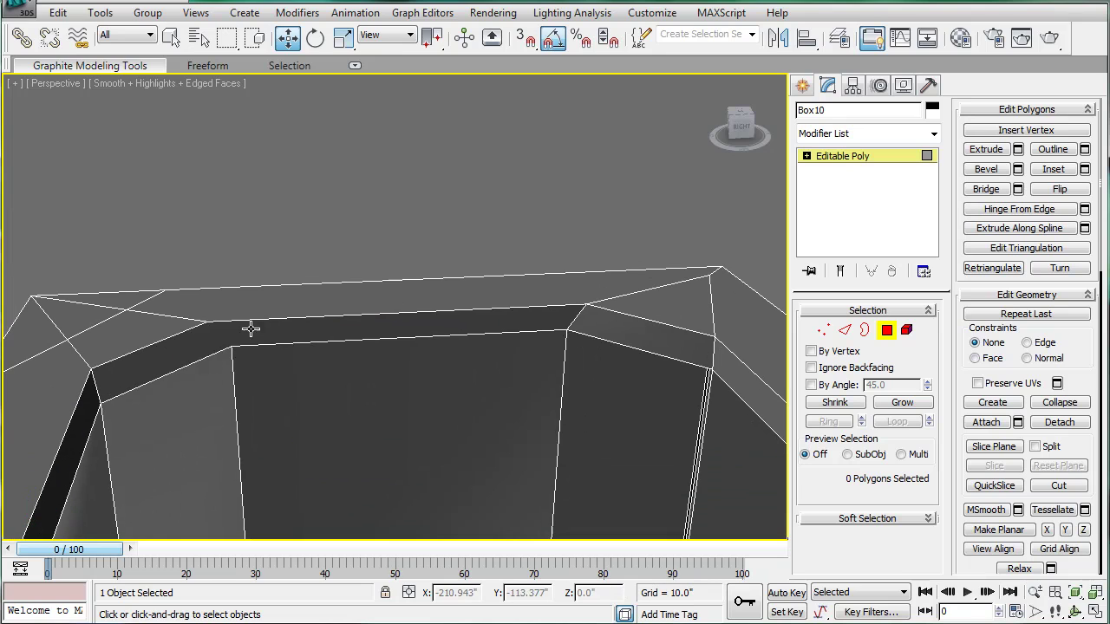
click(577, 330)
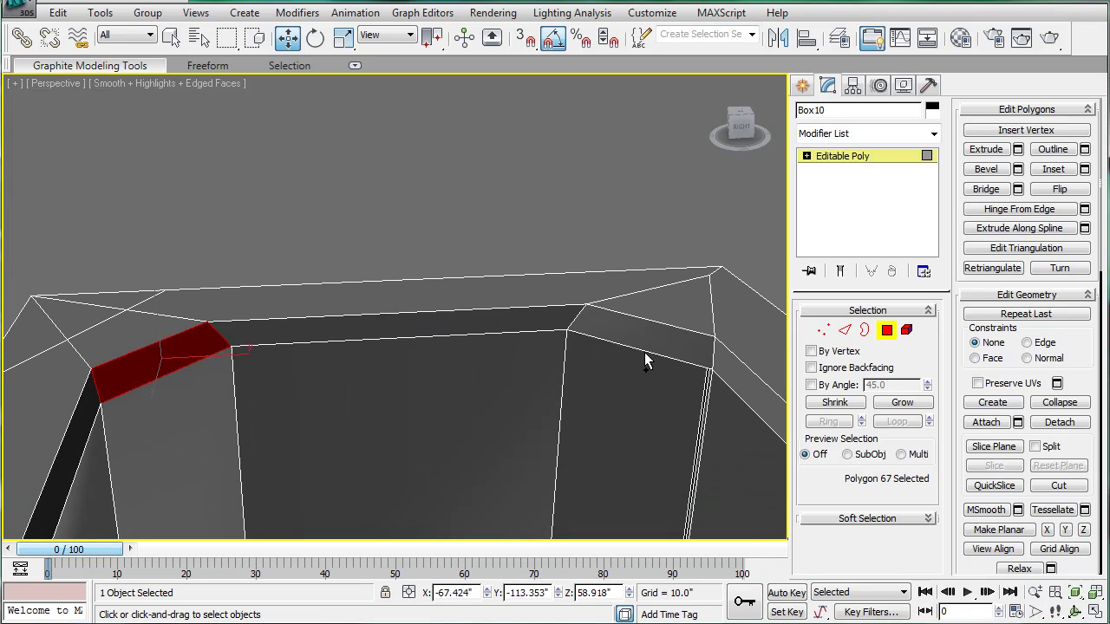
mouse_move(632, 355)
alt+middle_down()
mouse_move(711, 371)
mouse_move(659, 368)
mouse_move(782, 340)
alt+middle_up()
click(861, 335)
click(635, 324)
Step: Cap the corner opening and weld the loose corner vertices at threshold 1.64
click(1059, 151)
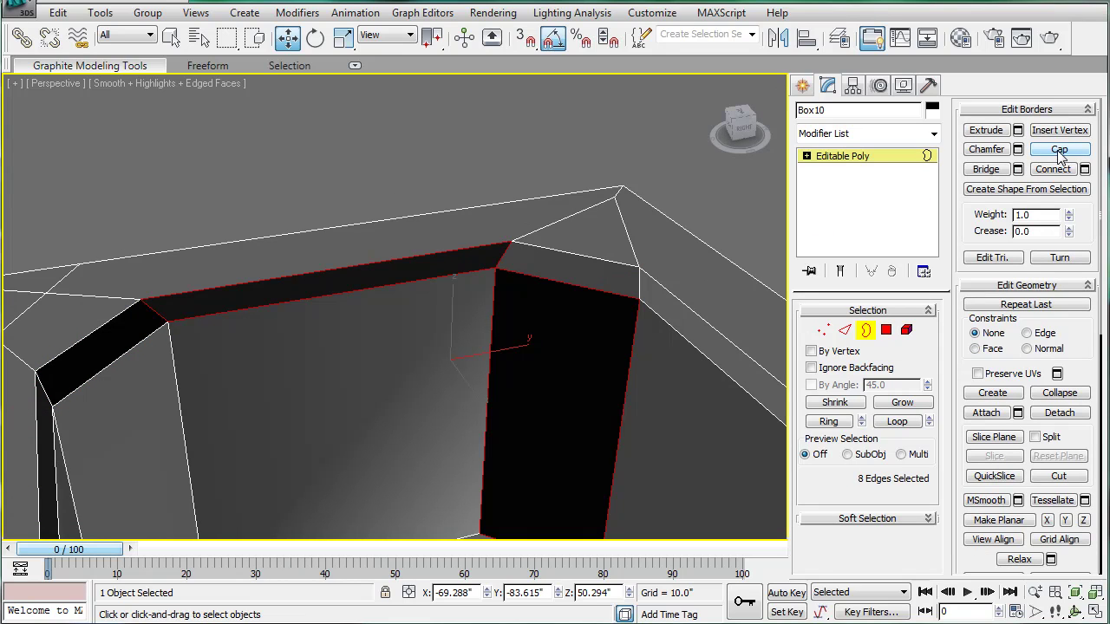
click(1060, 151)
click(824, 329)
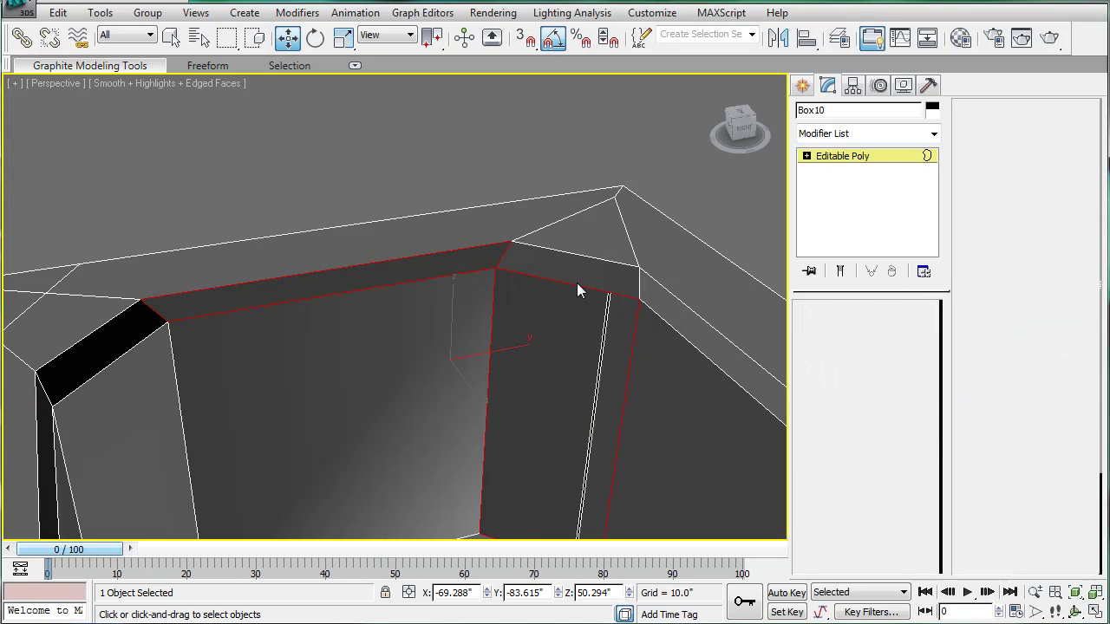
click(496, 269)
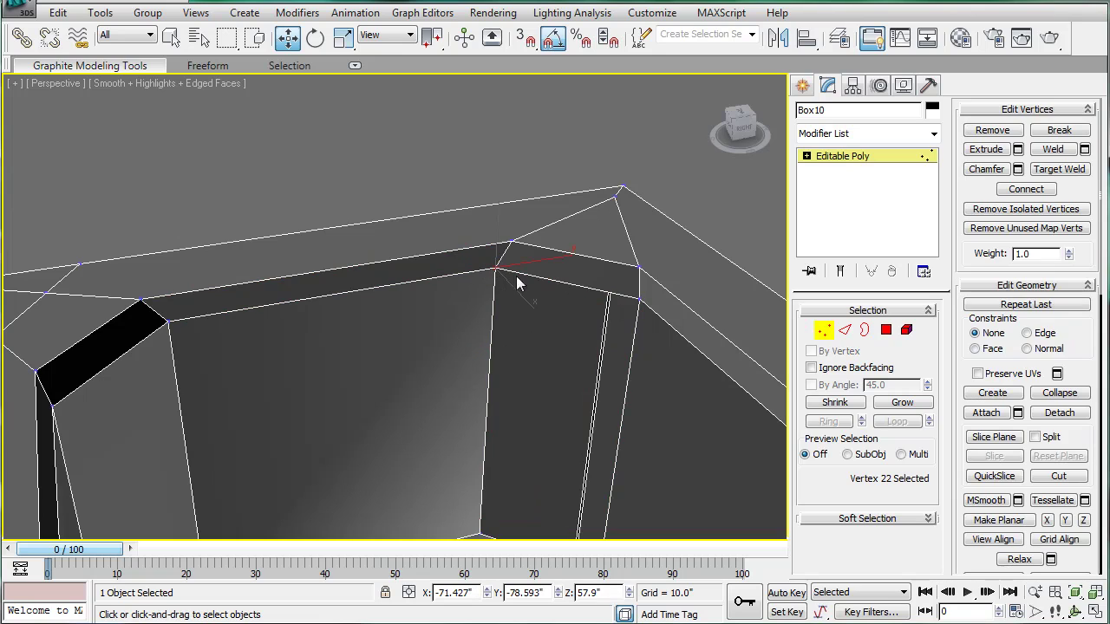
click(1085, 150)
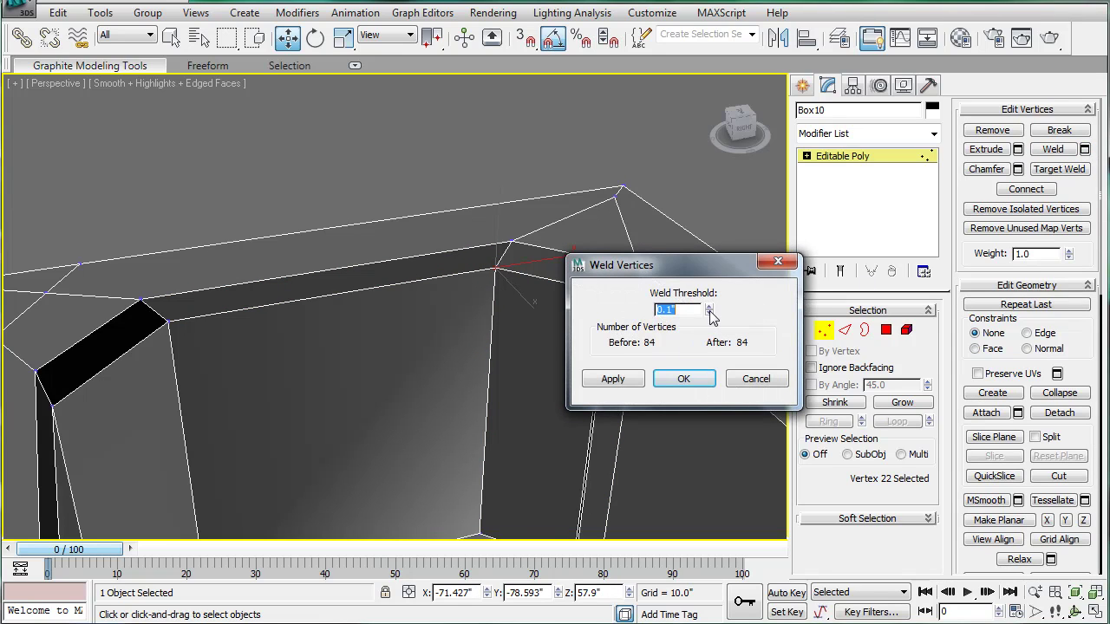
drag(709, 314, 700, 165)
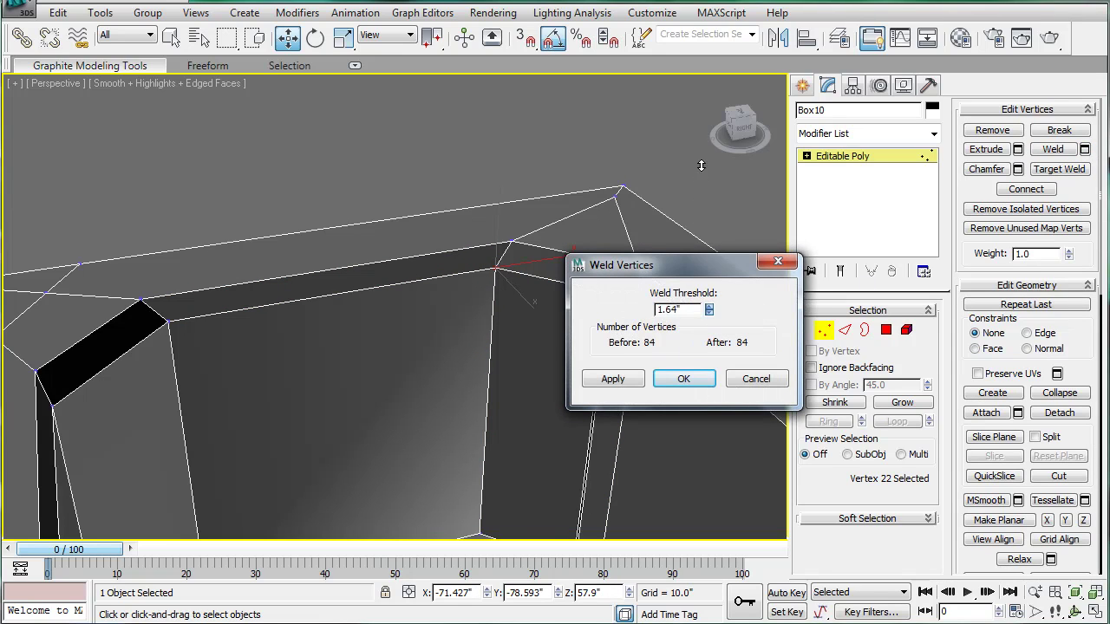
click(684, 379)
Step: Create a new four-vertex polygon across the rim strip
scroll(488, 370, up, 2)
scroll(544, 372, up, 2)
scroll(545, 372, down, 1)
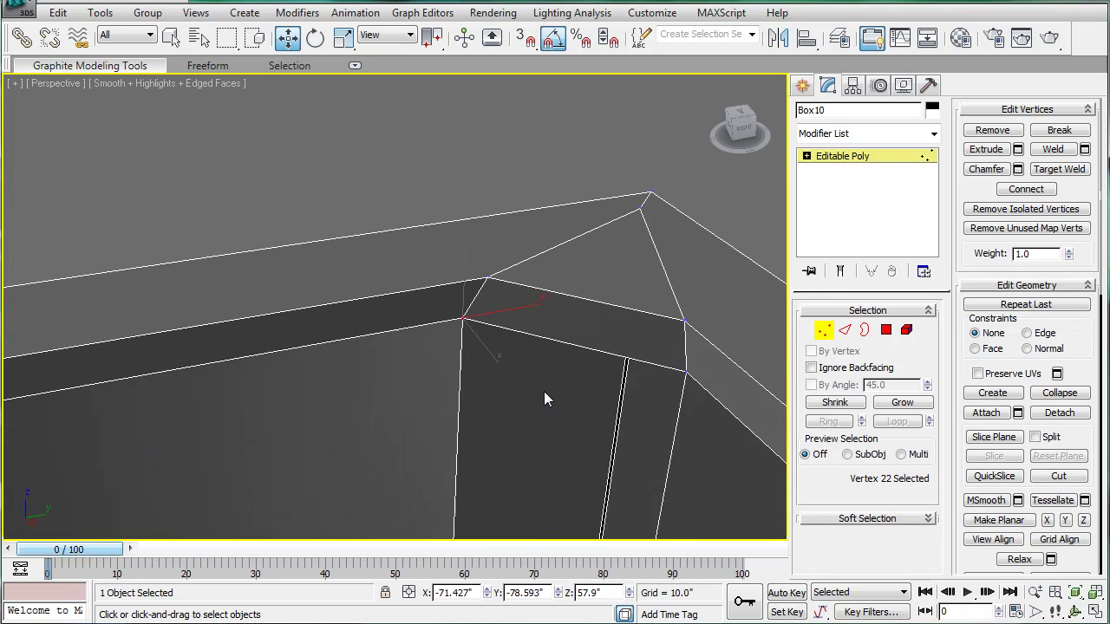
scroll(543, 391, down, 2)
scroll(342, 371, up, 2)
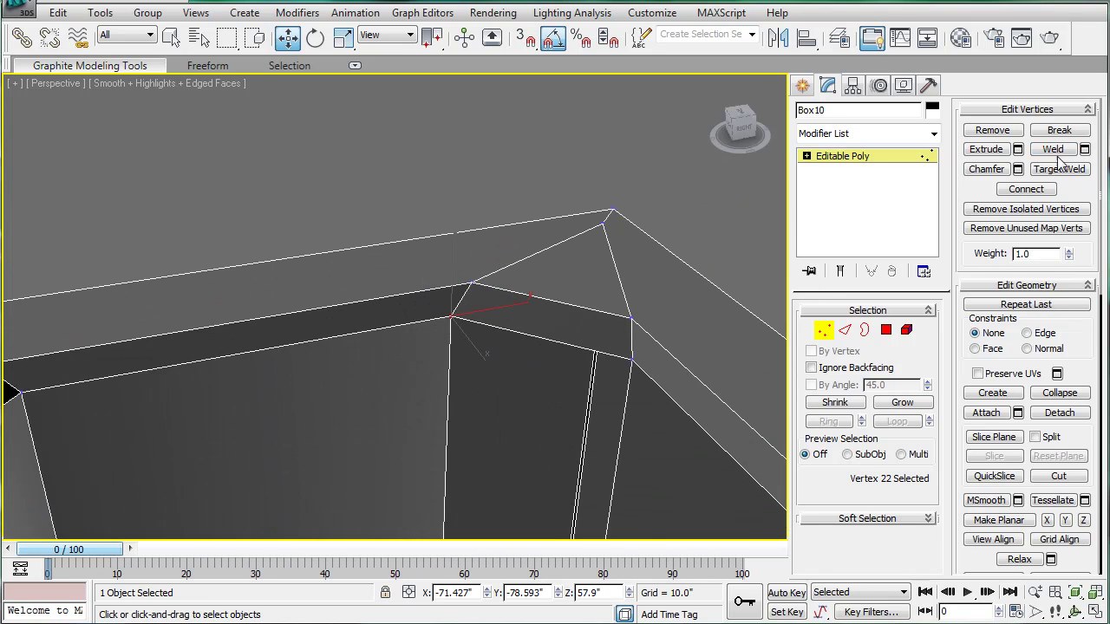
click(886, 329)
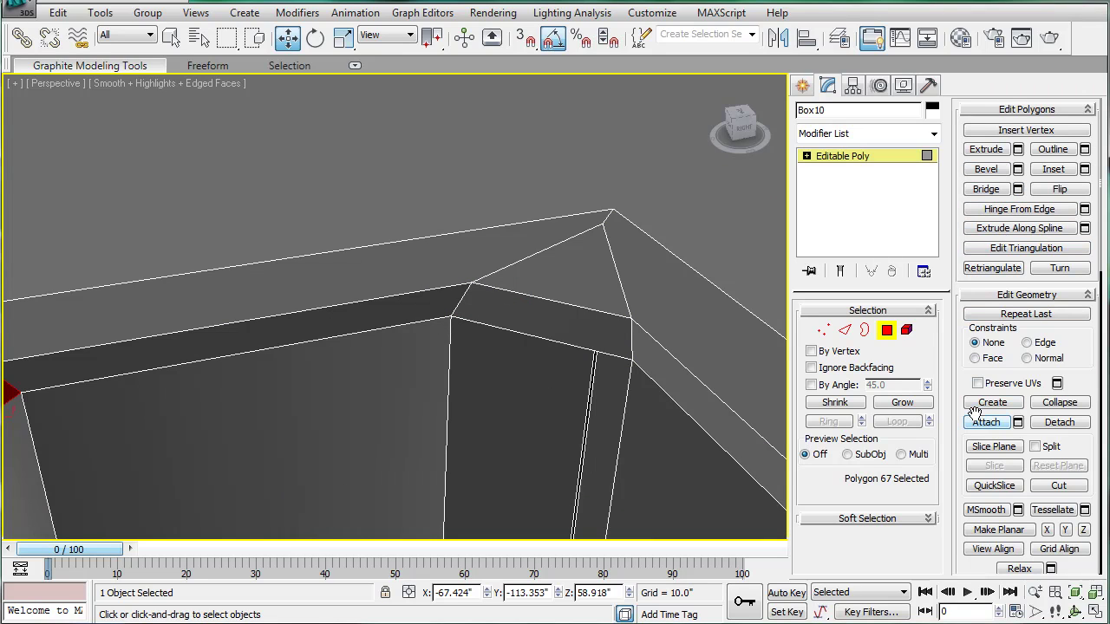
click(1015, 411)
middle_drag(384, 317, 488, 265)
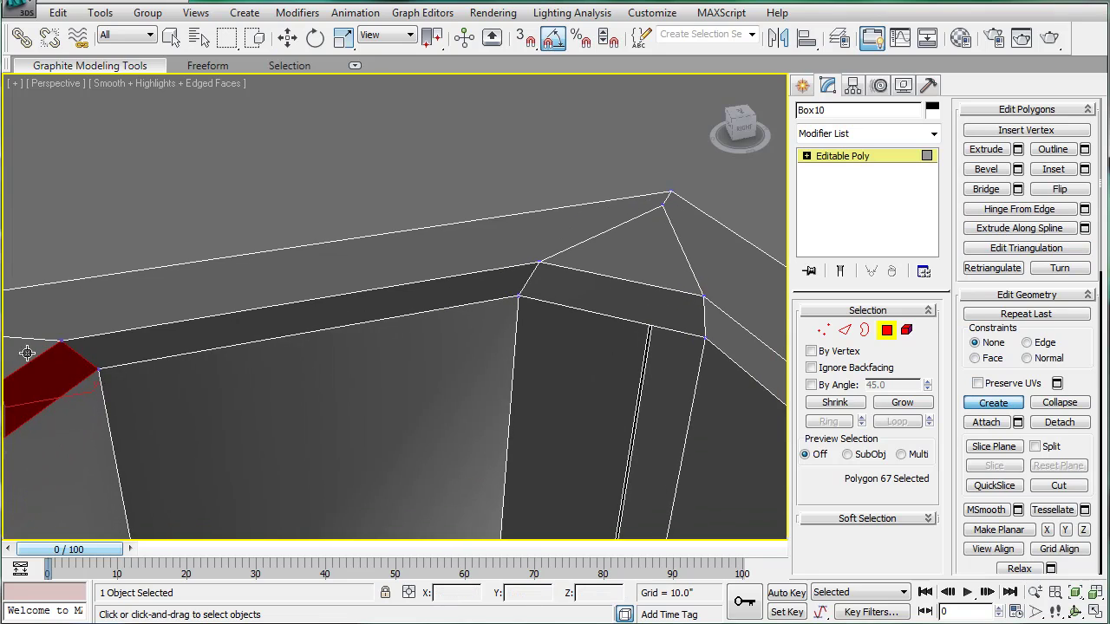
click(61, 341)
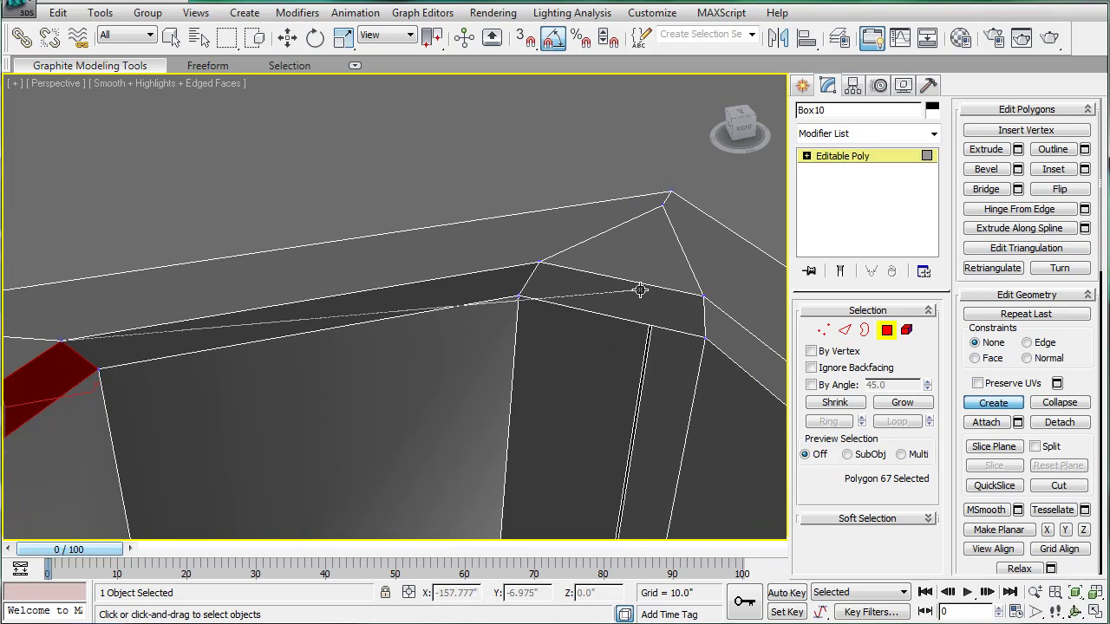
click(537, 262)
click(517, 297)
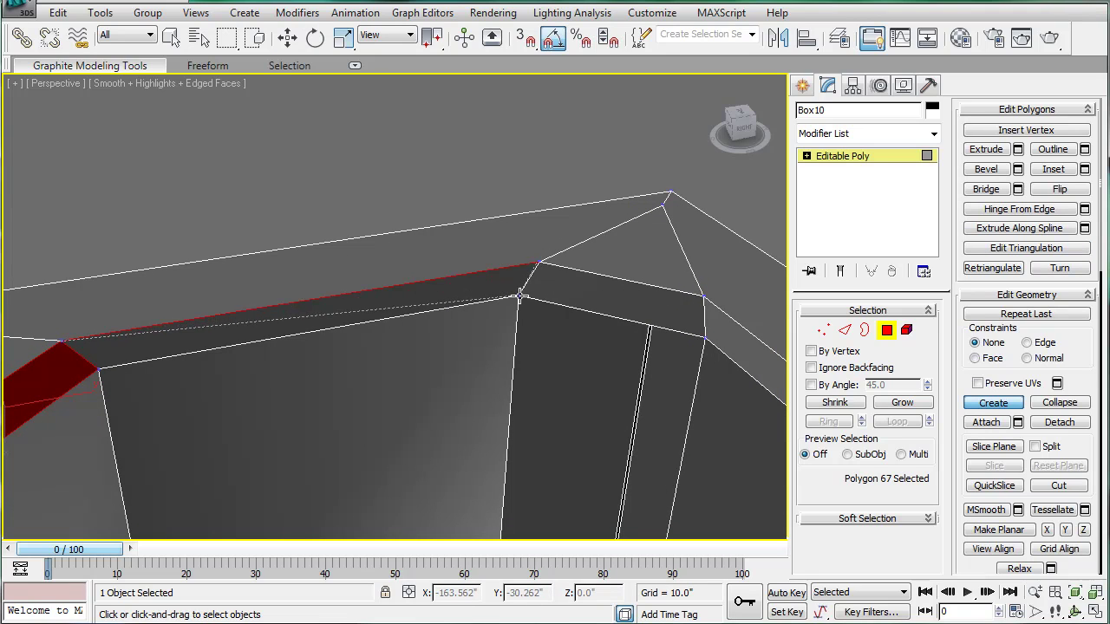
click(99, 368)
click(61, 341)
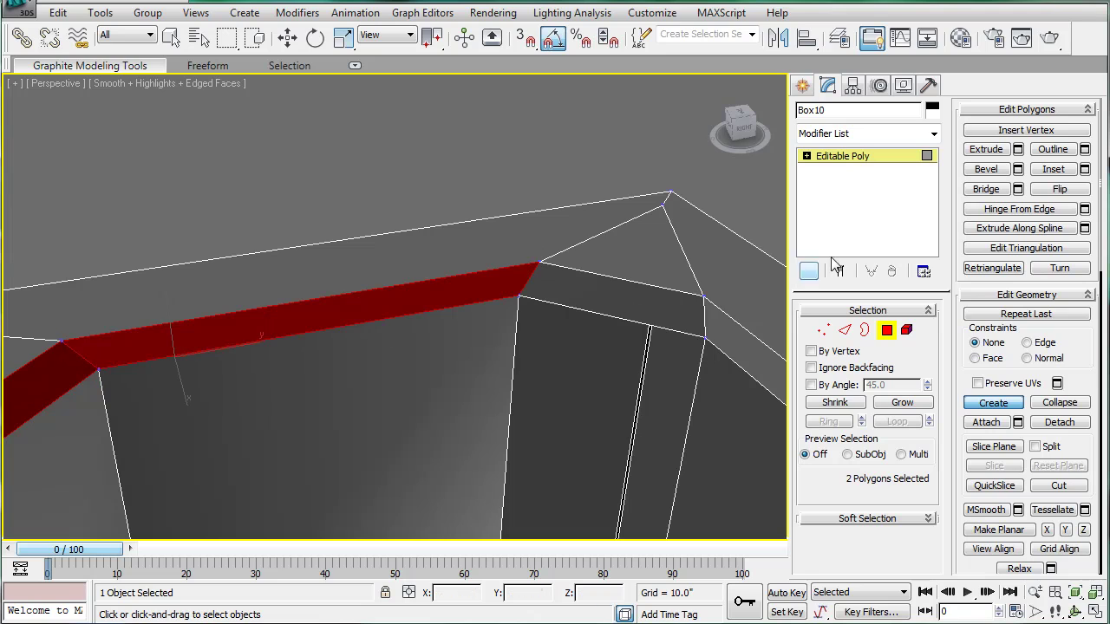
Step: Cap the remaining open border on the inner wall
click(887, 329)
click(866, 332)
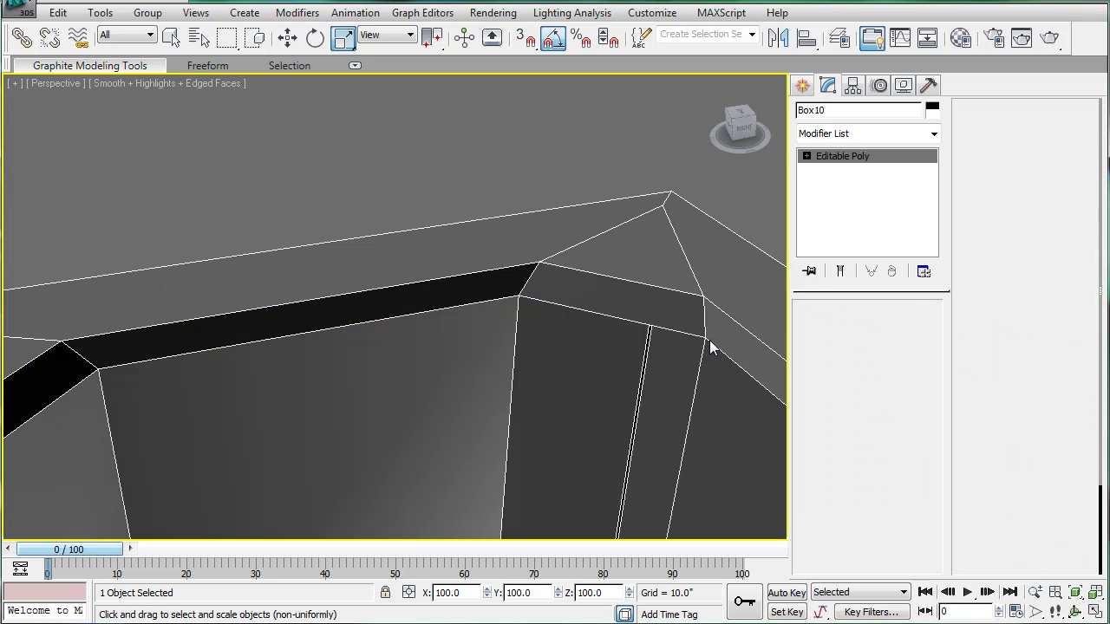
click(702, 348)
click(1059, 151)
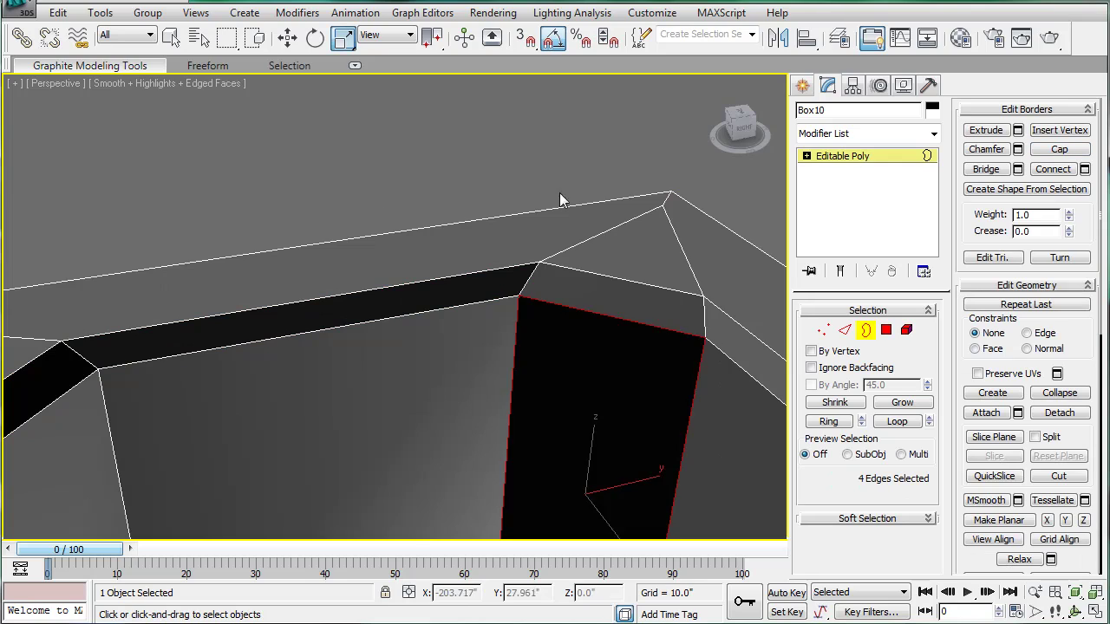
mouse_move(375, 184)
alt+middle_down()
mouse_move(546, 404)
mouse_move(507, 358)
mouse_move(452, 408)
mouse_move(239, 403)
mouse_move(400, 420)
mouse_move(520, 364)
alt+middle_up()
Step: Inspect the new corner faces, clear the selection, and view down into the tub
click(886, 331)
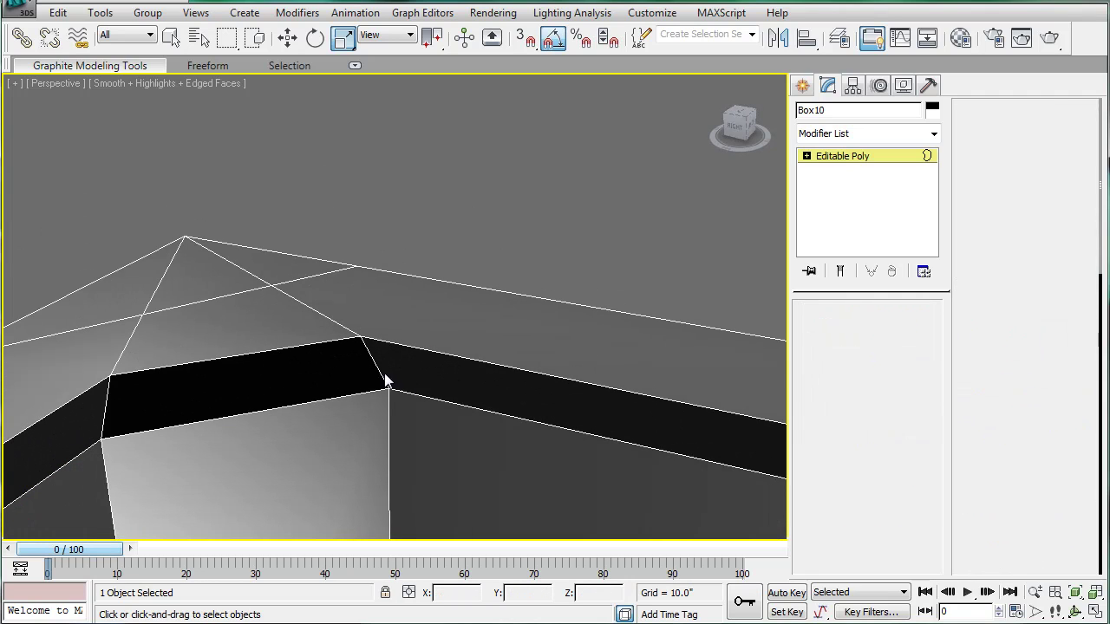
click(274, 377)
click(421, 361)
click(467, 198)
scroll(467, 205, down, 5)
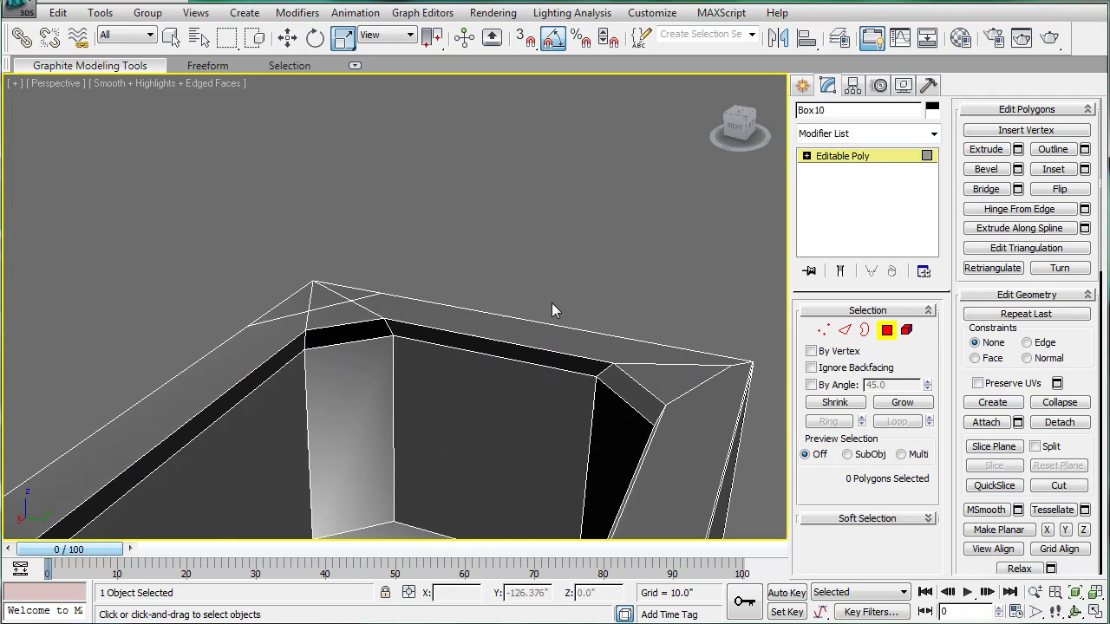
alt+middle_drag(556, 319, 569, 387)
scroll(587, 260, up, 3)
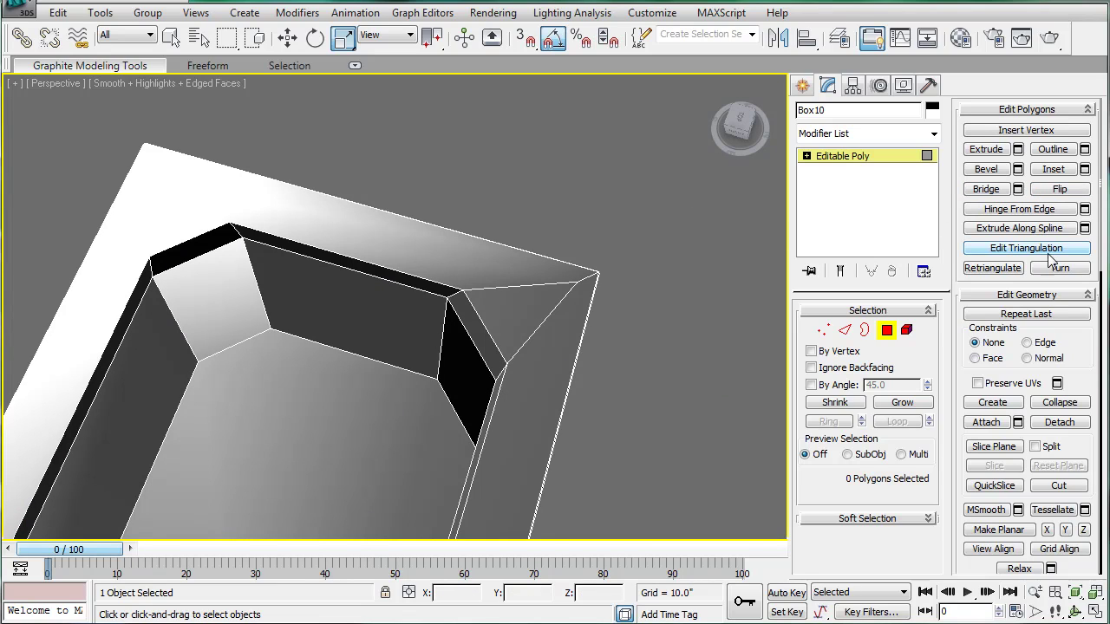
Step: Cut an edge from the rim's top edge down to the outer corner
click(1068, 486)
scroll(516, 275, up, 2)
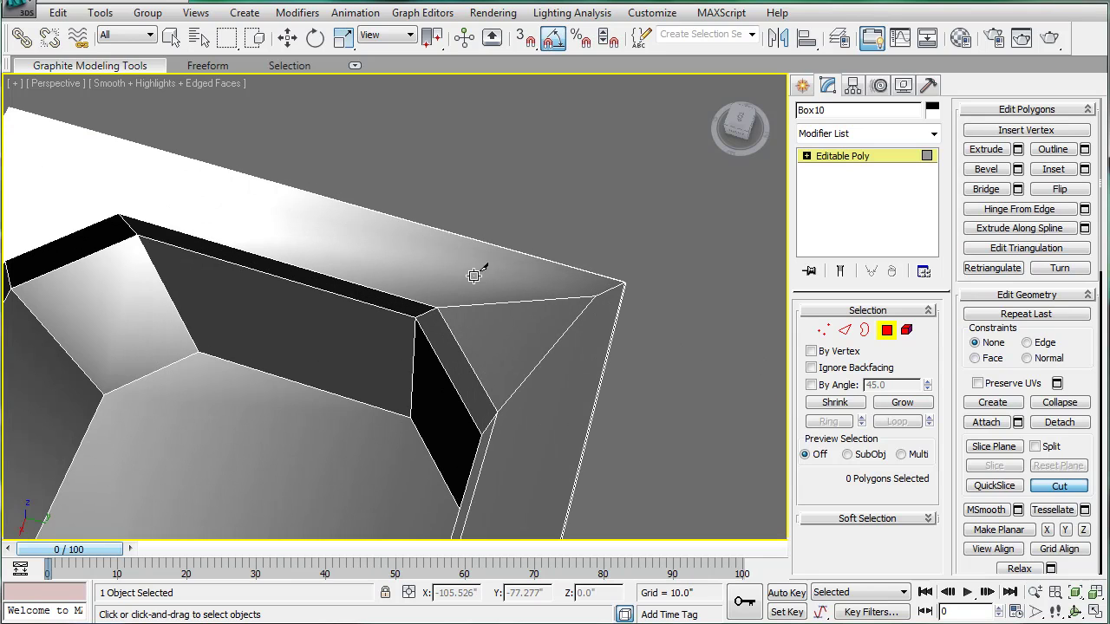
click(476, 242)
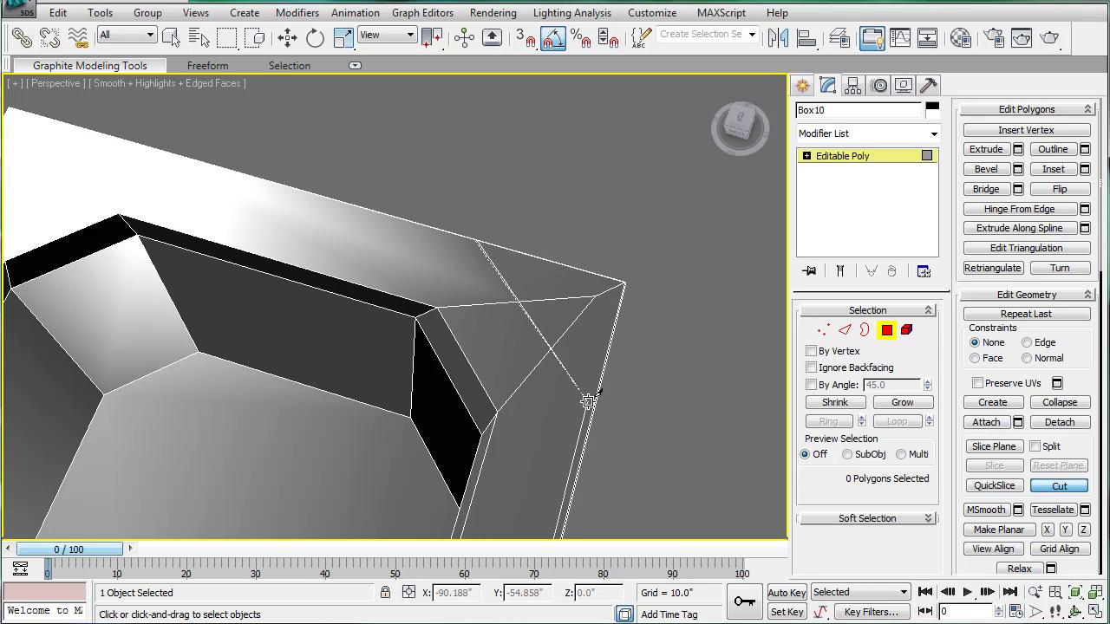
click(595, 399)
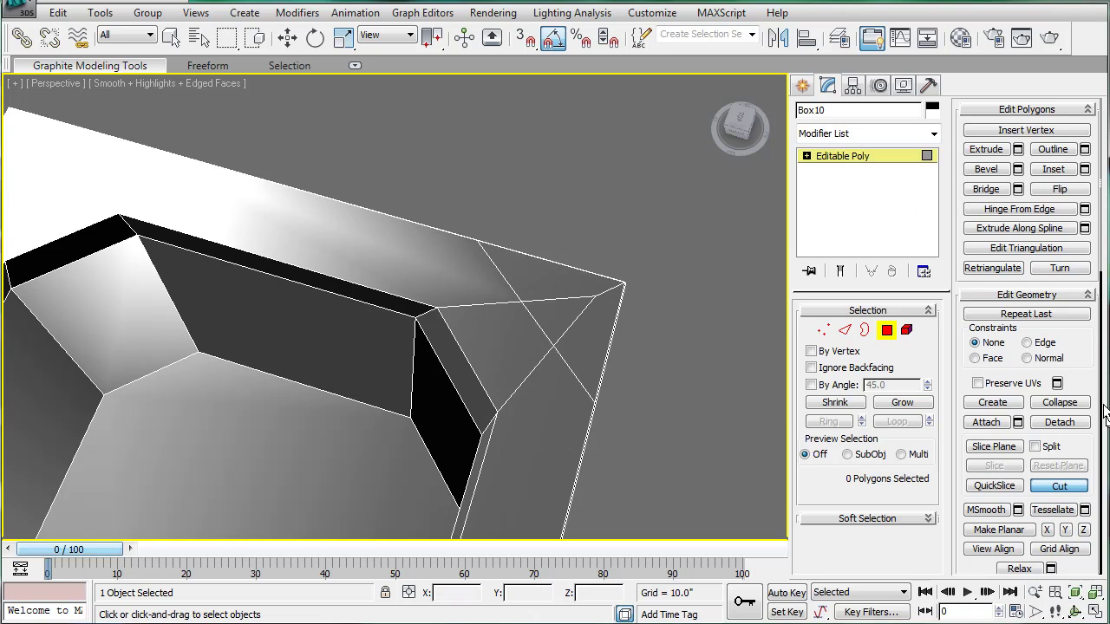
scroll(1066, 433, down, 2)
scroll(1040, 446, down, 2)
Step: Enable Use NURMS Subdivision at 3 iterations and inspect the smoothed tub without edges
scroll(1026, 453, down, 1)
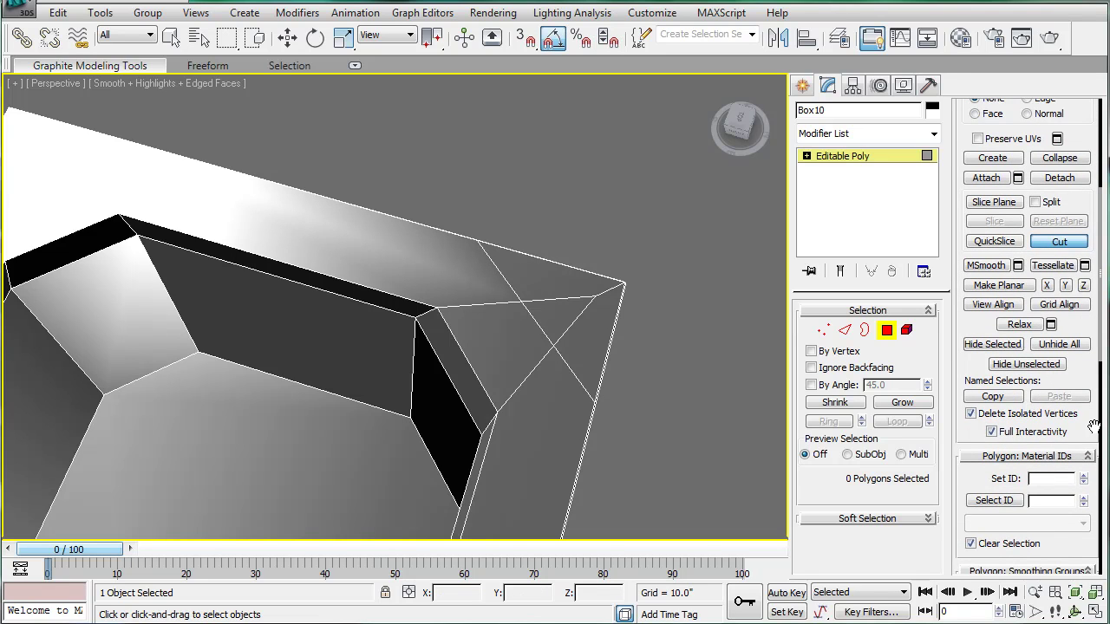
scroll(1057, 373, down, 5)
scroll(988, 482, down, 2)
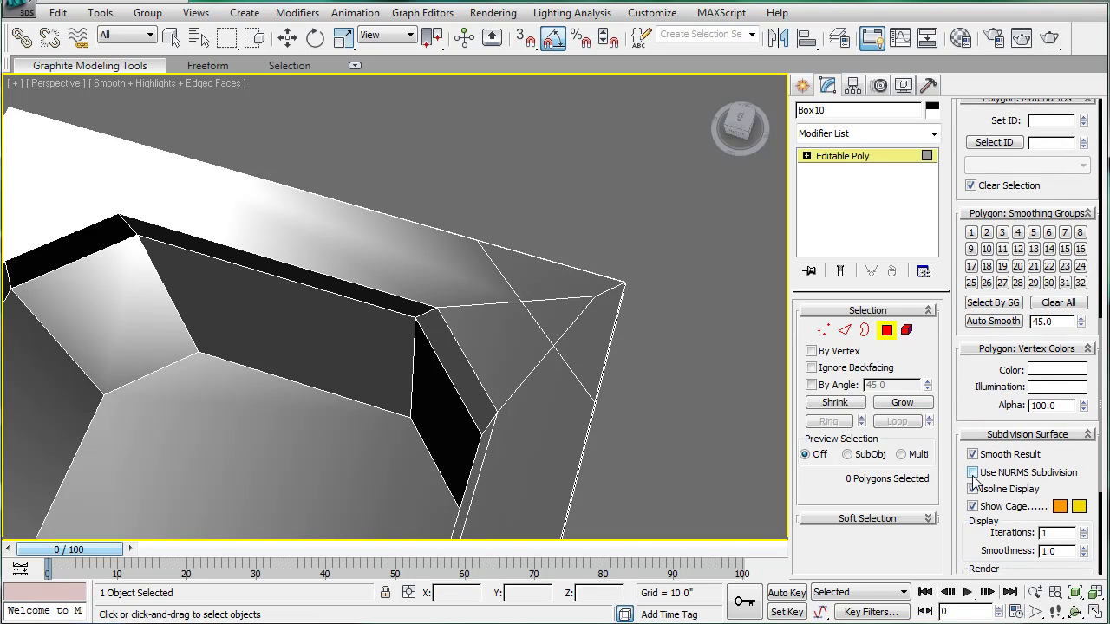
click(972, 473)
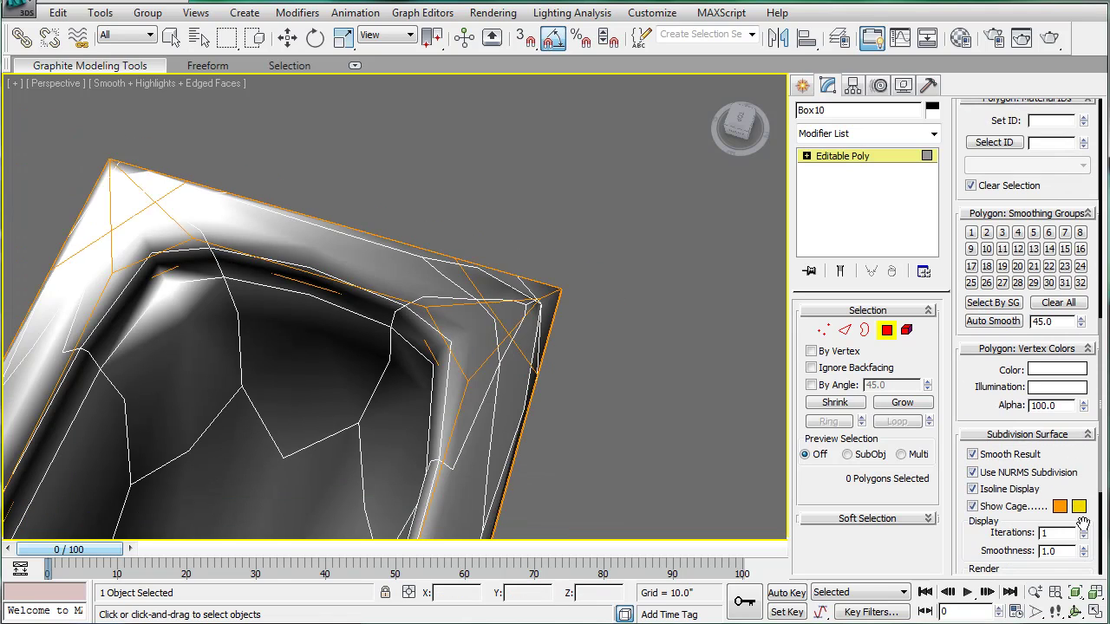
click(1084, 532)
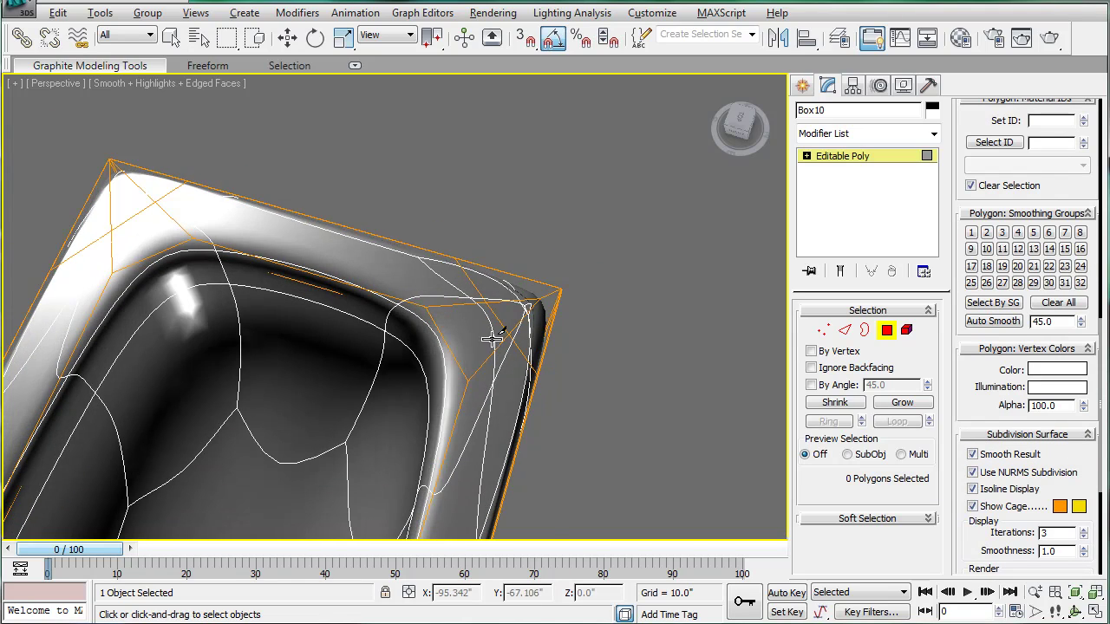
mouse_move(478, 325)
alt+middle_down()
mouse_move(301, 262)
mouse_move(289, 223)
mouse_move(302, 89)
mouse_move(461, 339)
mouse_move(466, 378)
mouse_move(235, 283)
mouse_move(258, 290)
mouse_move(266, 379)
mouse_move(385, 199)
mouse_move(375, 68)
mouse_move(391, 298)
mouse_move(675, 220)
alt+middle_up()
key(F4)
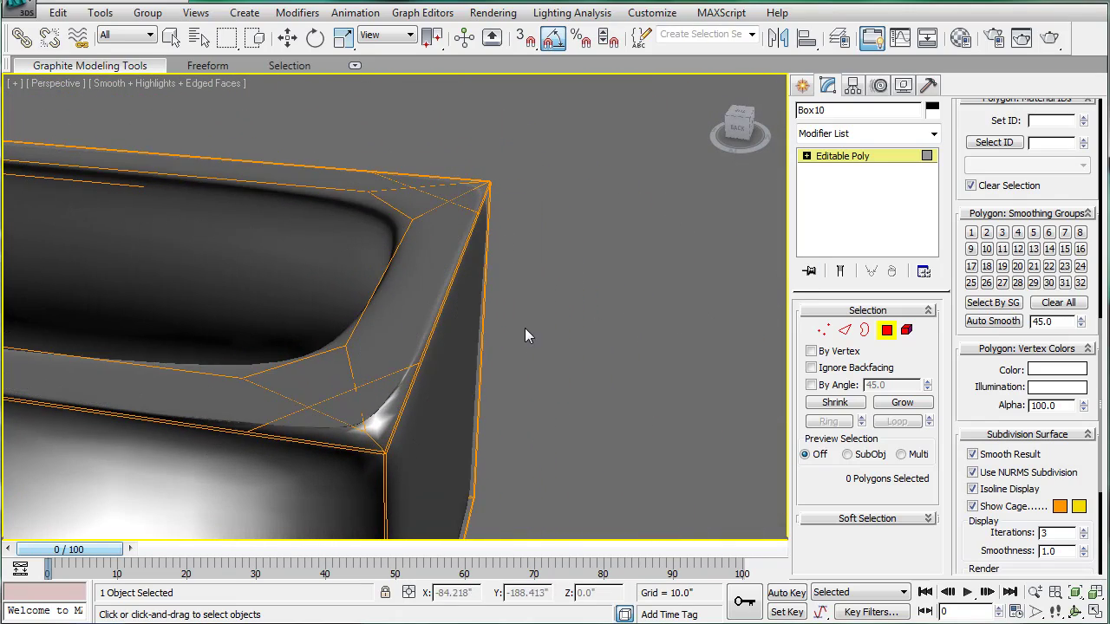
scroll(523, 328, up, 2)
scroll(535, 273, down, 2)
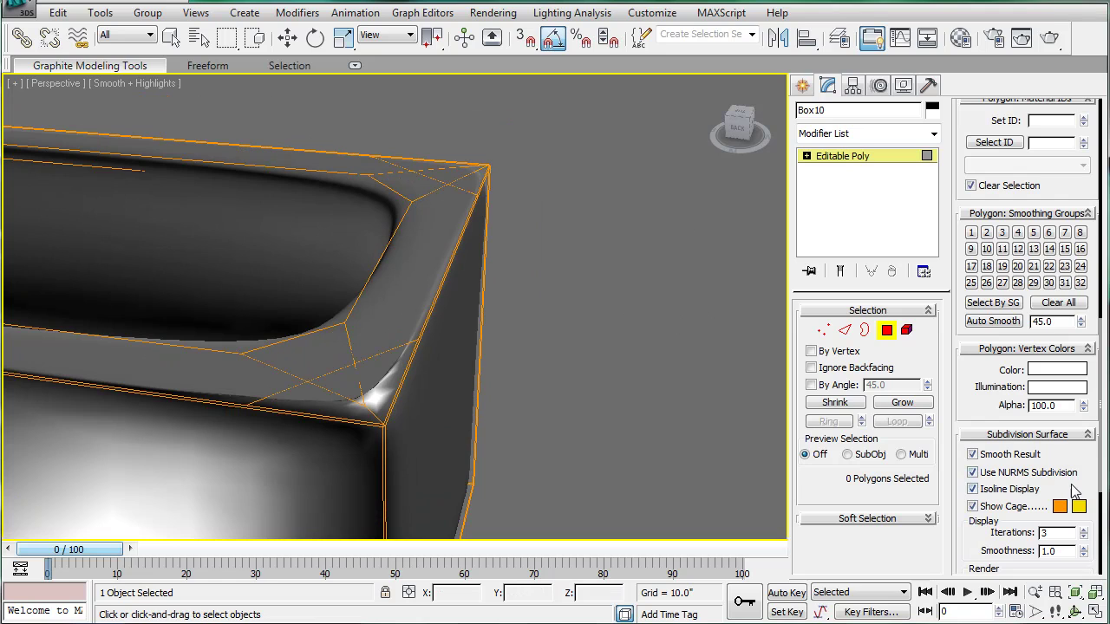
Step: Turn NURMS smoothing off and show edged faces on the tub corner
click(973, 473)
key(F4)
scroll(537, 299, up, 2)
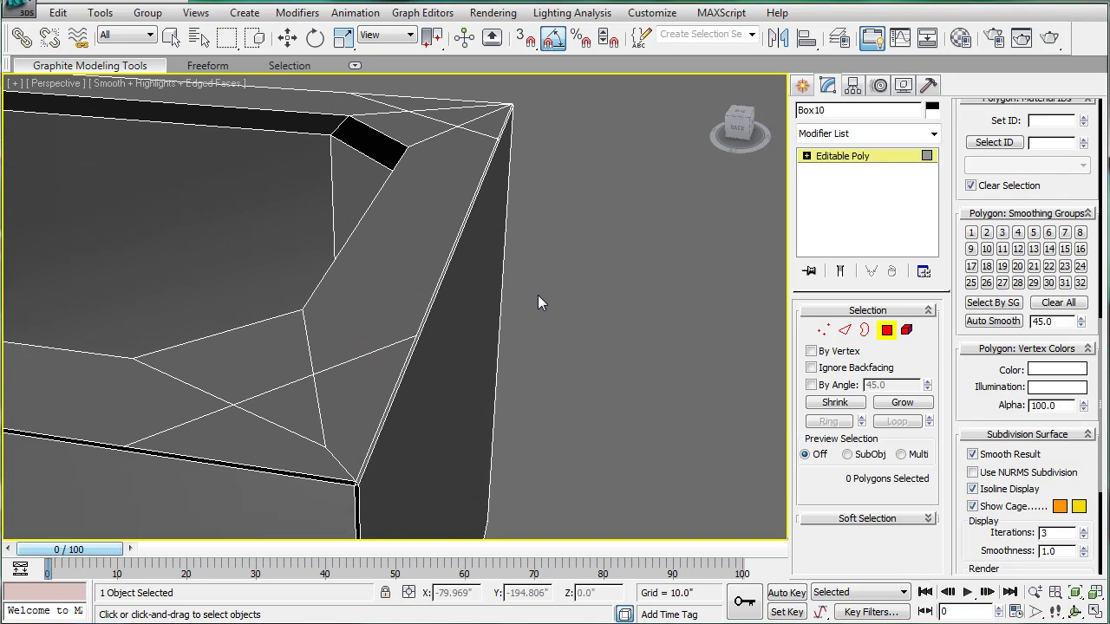
alt+middle_drag(558, 268, 560, 294)
scroll(534, 262, down, 3)
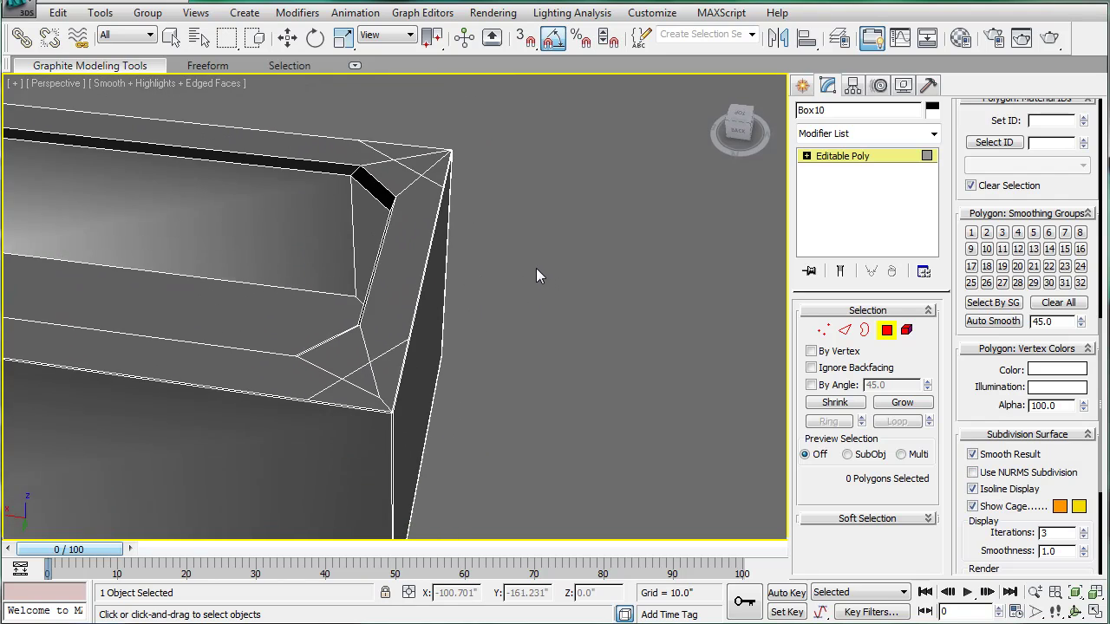
scroll(538, 267, up, 2)
Step: Target Weld the stray rim corner vertex onto its neighbour and return to object level
click(824, 330)
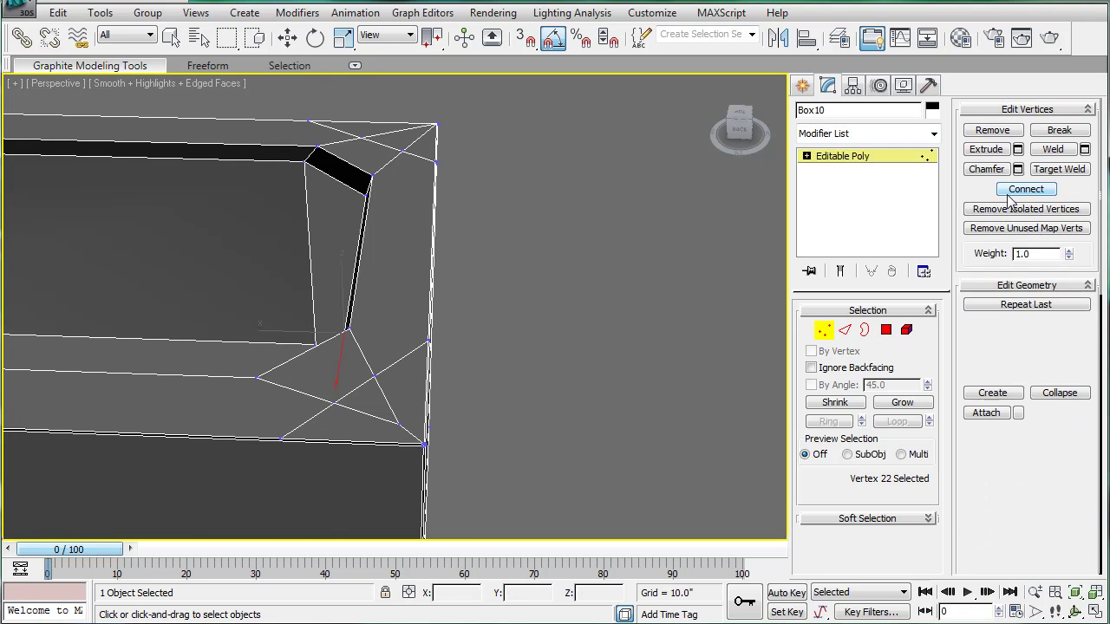
click(1059, 169)
click(399, 425)
scroll(424, 442, up, 3)
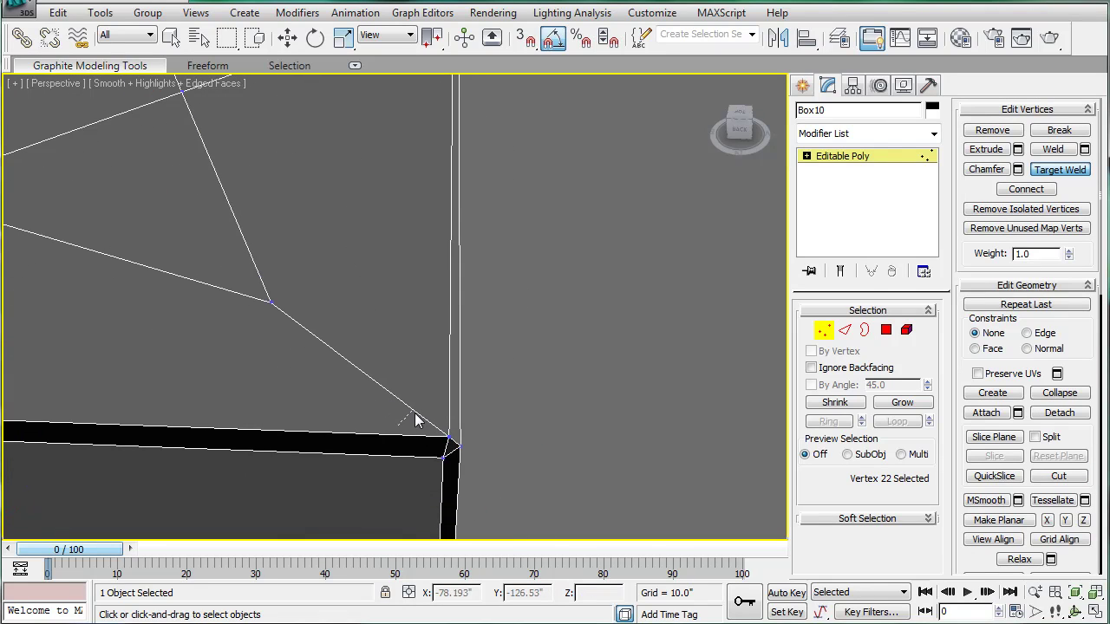
click(448, 435)
scroll(486, 373, down, 3)
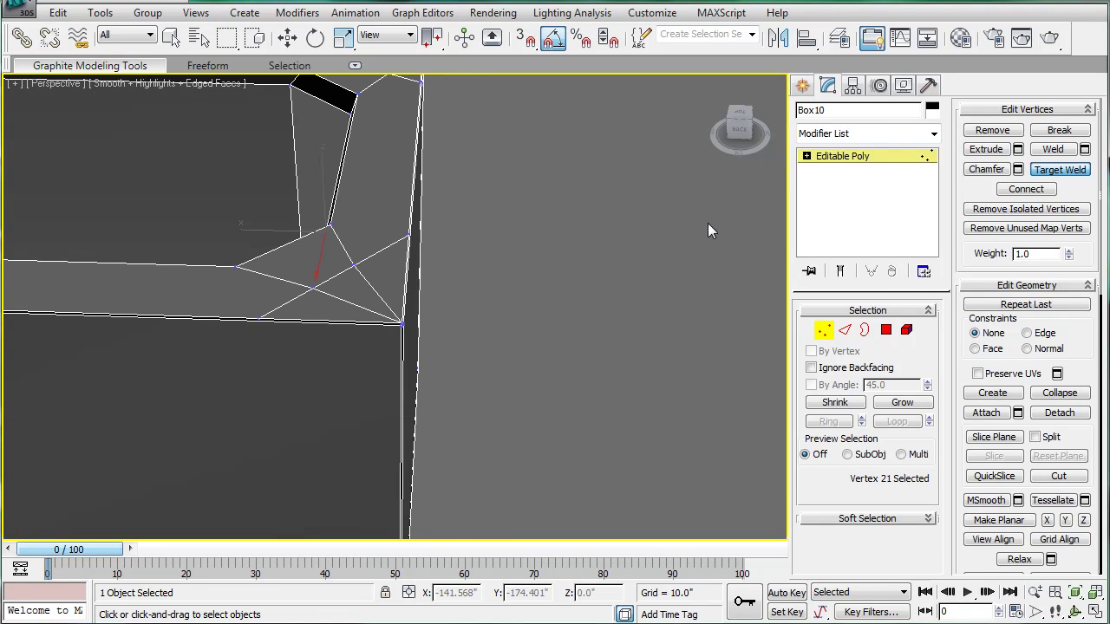
click(836, 157)
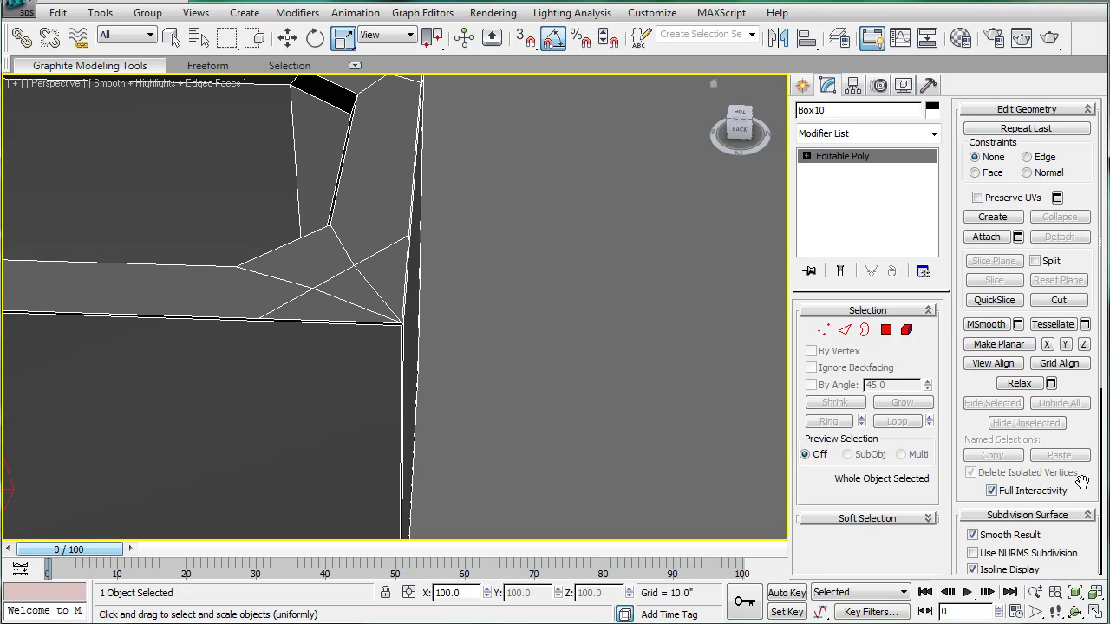
Step: Re-enable Use NURMS Subdivision and orbit around the welded rim corner and basin
drag(1083, 482, 1023, 76)
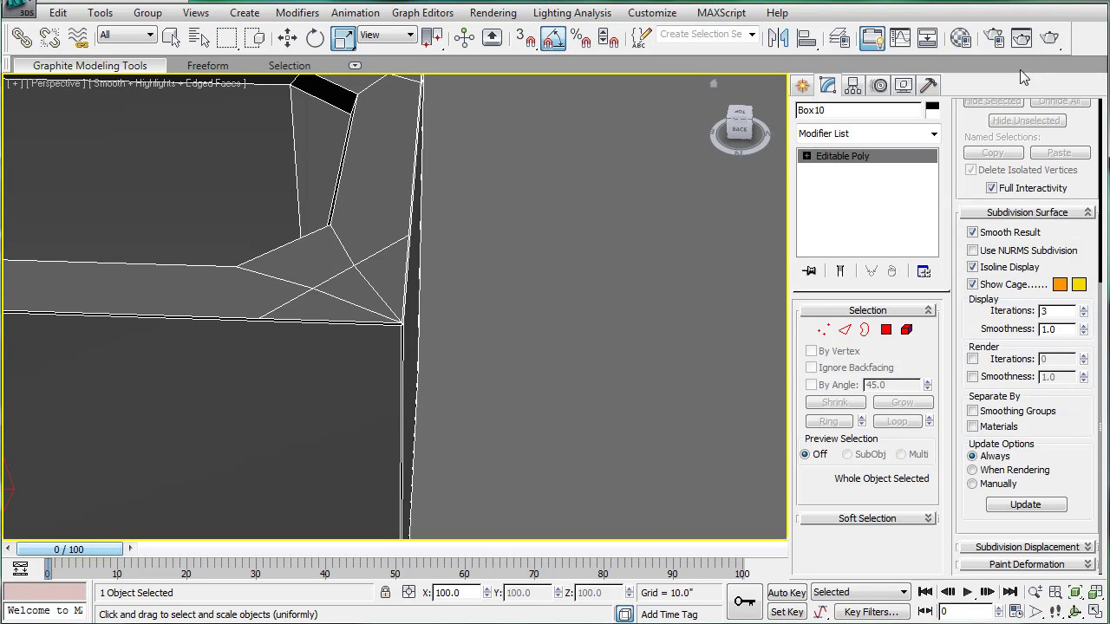
click(972, 251)
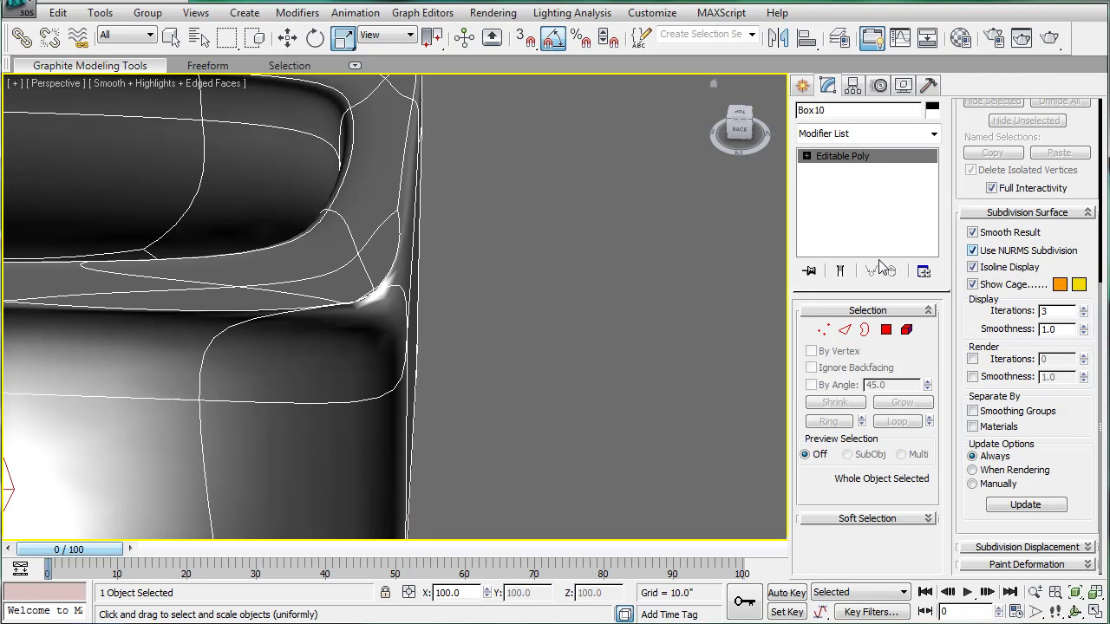
alt+middle_drag(543, 258, 362, 347)
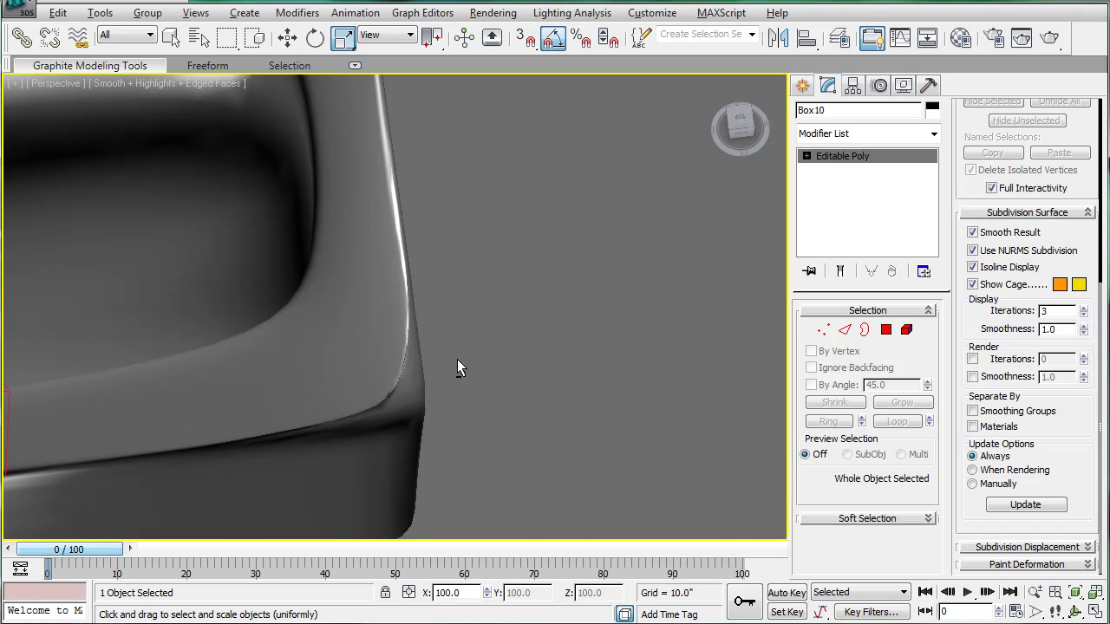
mouse_move(448, 359)
alt+middle_down()
mouse_move(354, 315)
mouse_move(150, 283)
mouse_move(377, 287)
mouse_move(478, 315)
mouse_move(532, 310)
mouse_move(441, 324)
alt+middle_up()
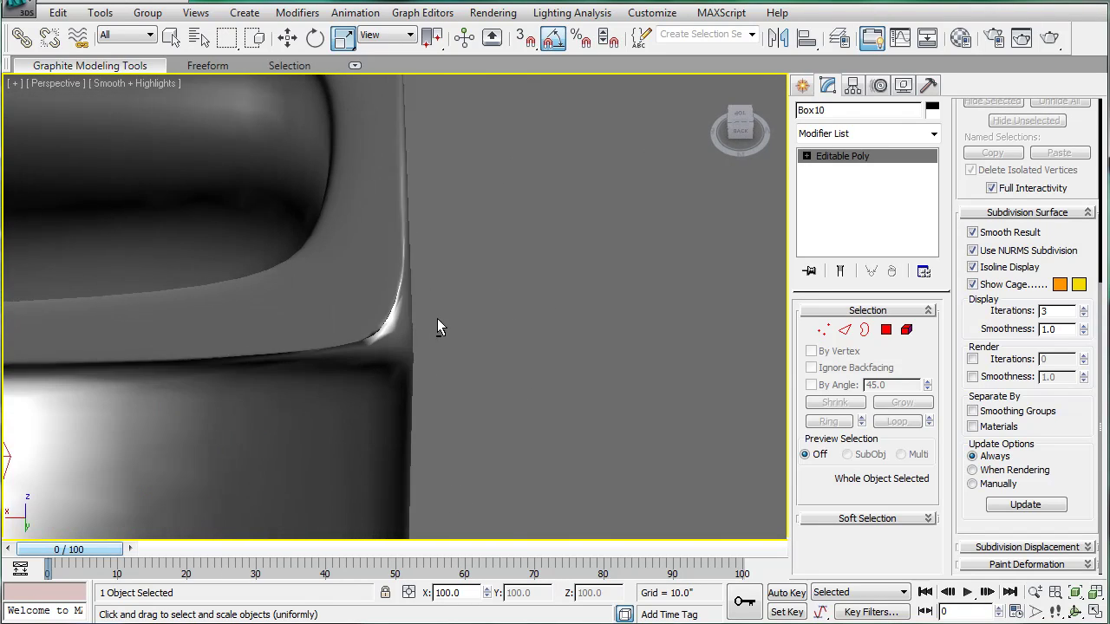
Step: At Vertex level, show edged faces and turn NURMS smoothing off to expose the corner
click(824, 330)
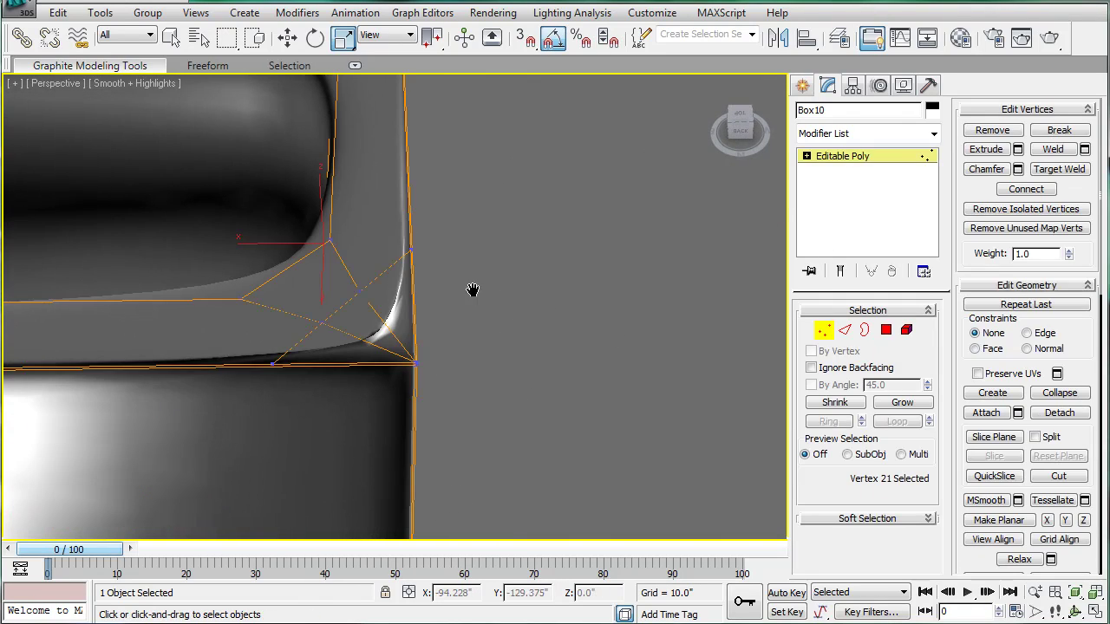
key(F4)
scroll(454, 317, up, 3)
scroll(561, 289, up, 2)
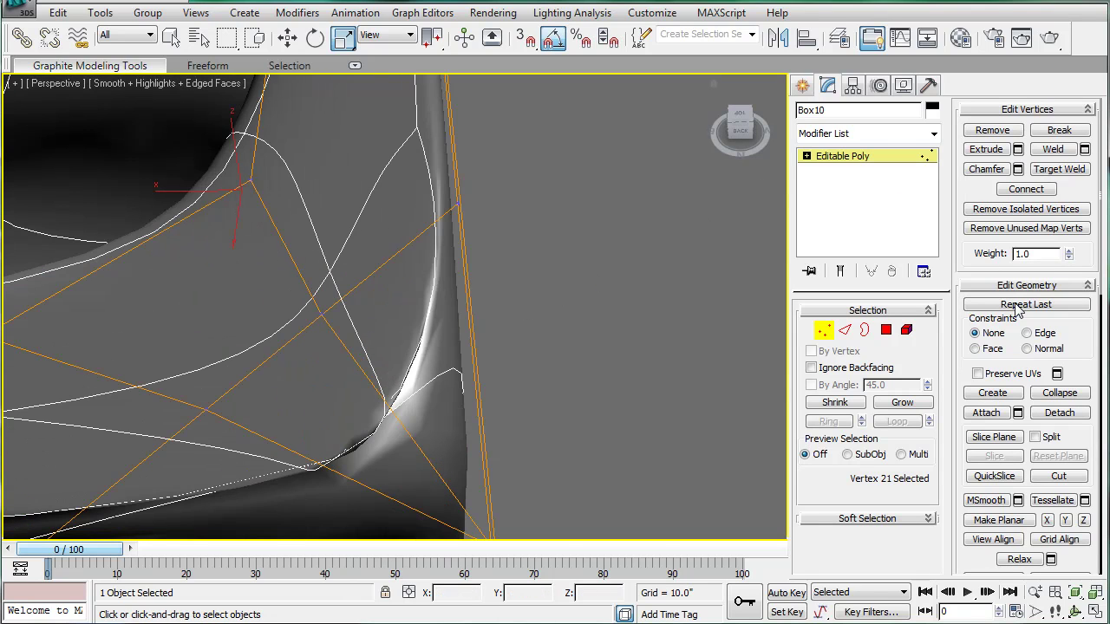
scroll(1027, 385, down, 2)
scroll(994, 287, down, 5)
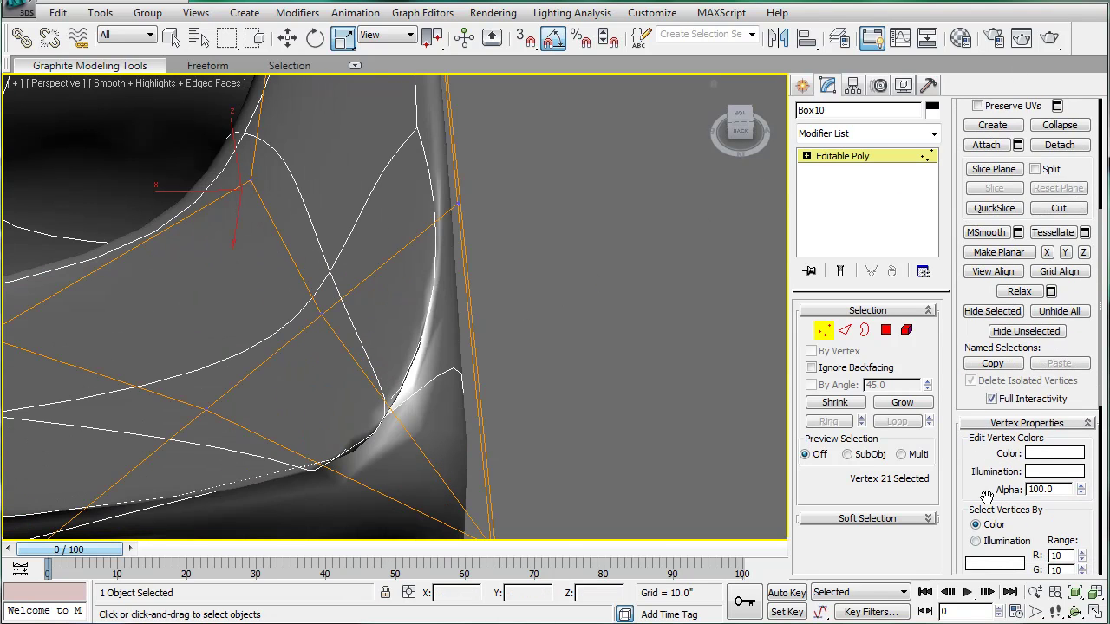
scroll(985, 469, down, 5)
click(972, 352)
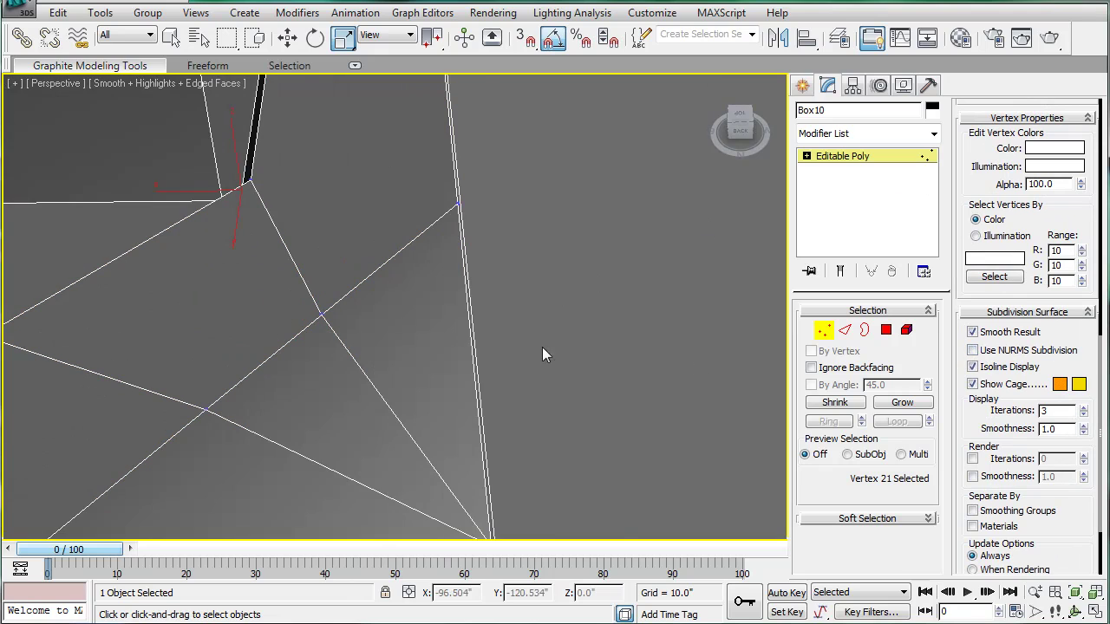
mouse_move(509, 333)
alt+middle_down()
mouse_move(508, 308)
mouse_move(419, 297)
alt+middle_up()
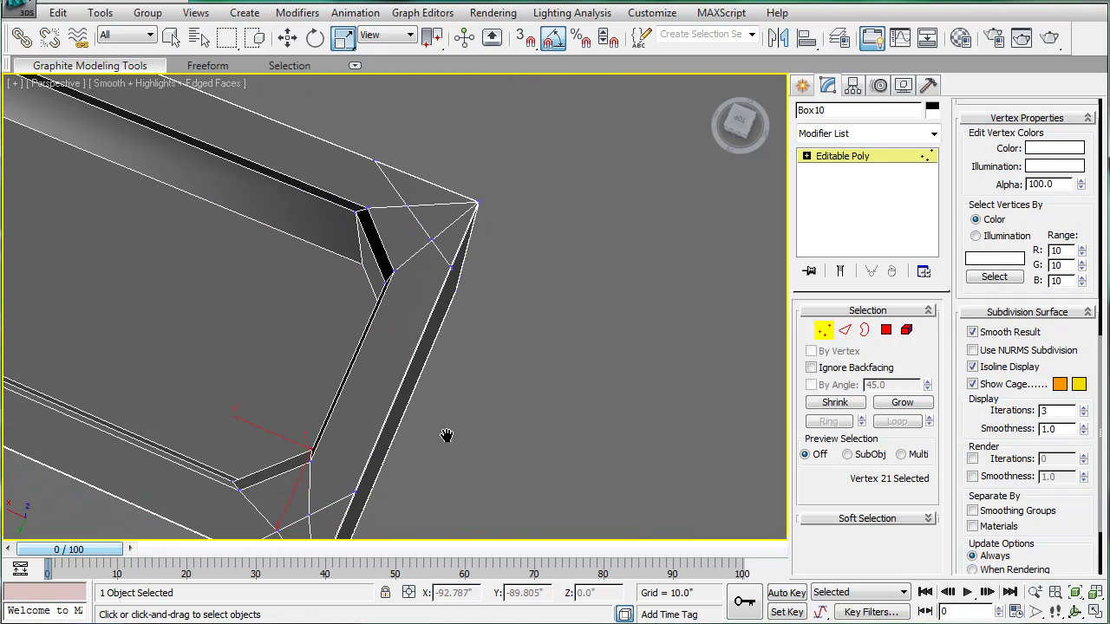
Step: Remove the corner edge loop plus the vertical and diagonal corner edges
click(845, 331)
double_click(394, 307)
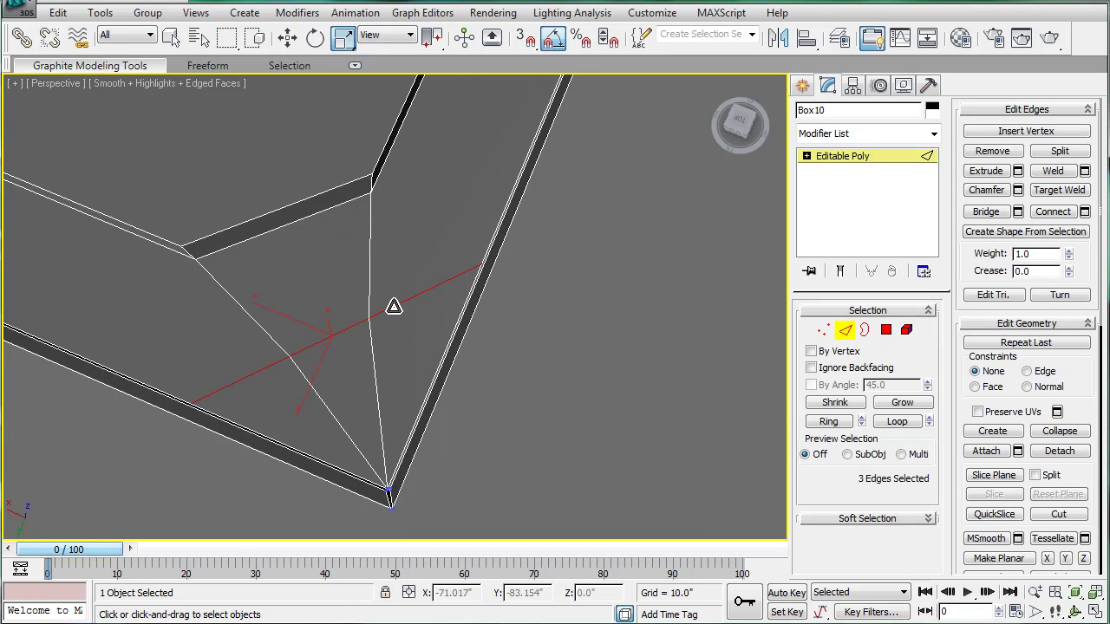
key(BackSpace)
click(371, 295)
key(BackSpace)
click(308, 380)
key(BackSpace)
Step: Check the leftover rim vertex in Vertex mode and clear the selection
click(823, 330)
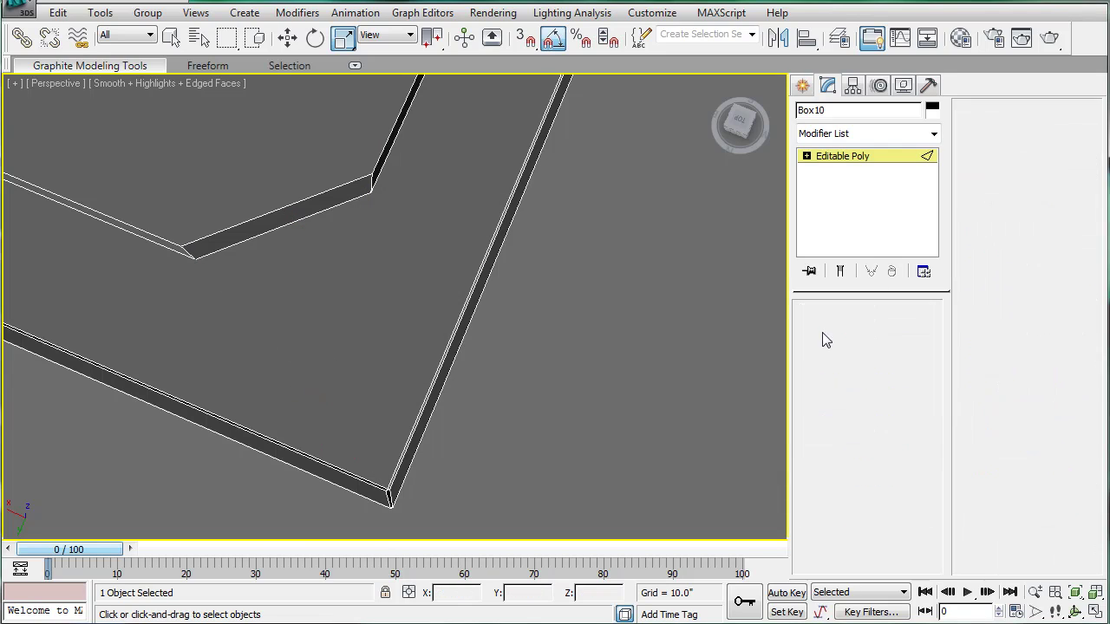
click(479, 261)
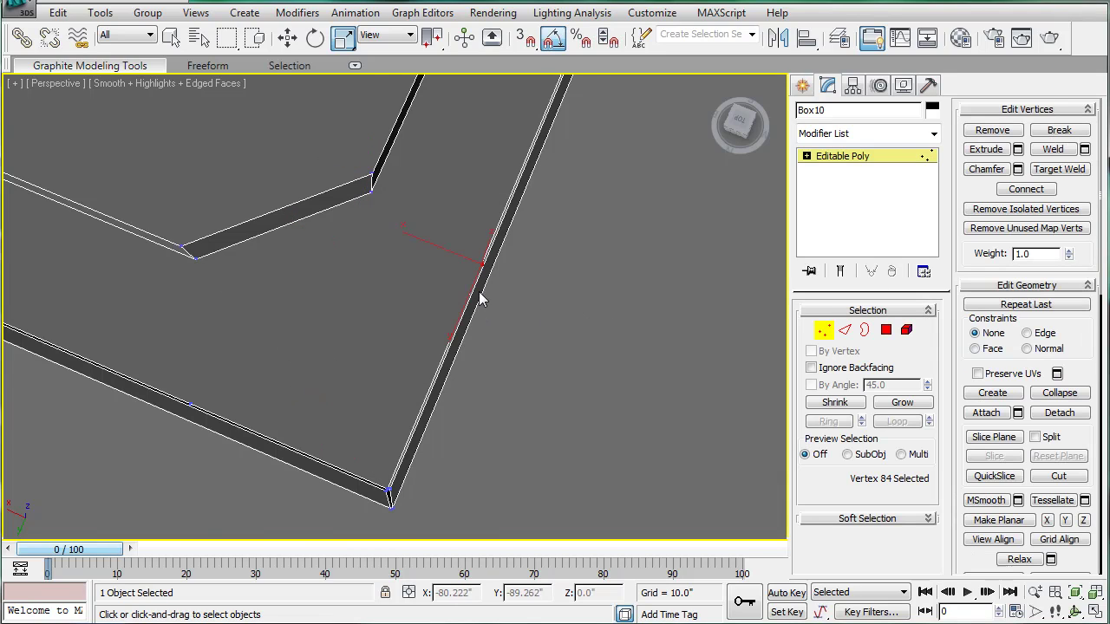
scroll(482, 299, up, 2)
scroll(507, 278, up, 2)
click(483, 266)
scroll(546, 284, down, 2)
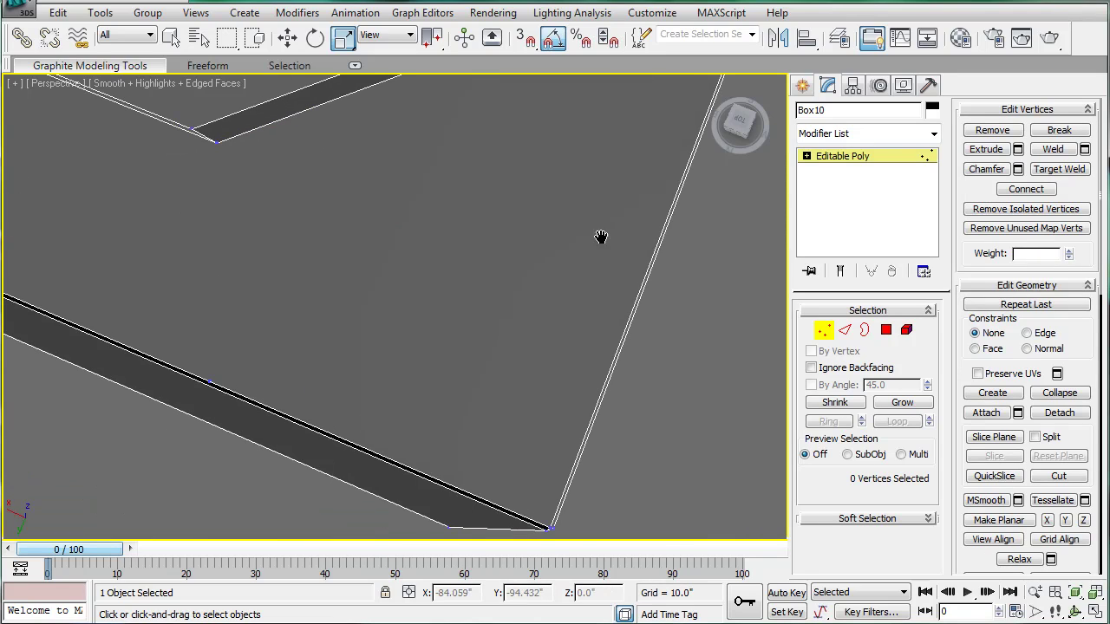
click(209, 382)
scroll(565, 361, down, 2)
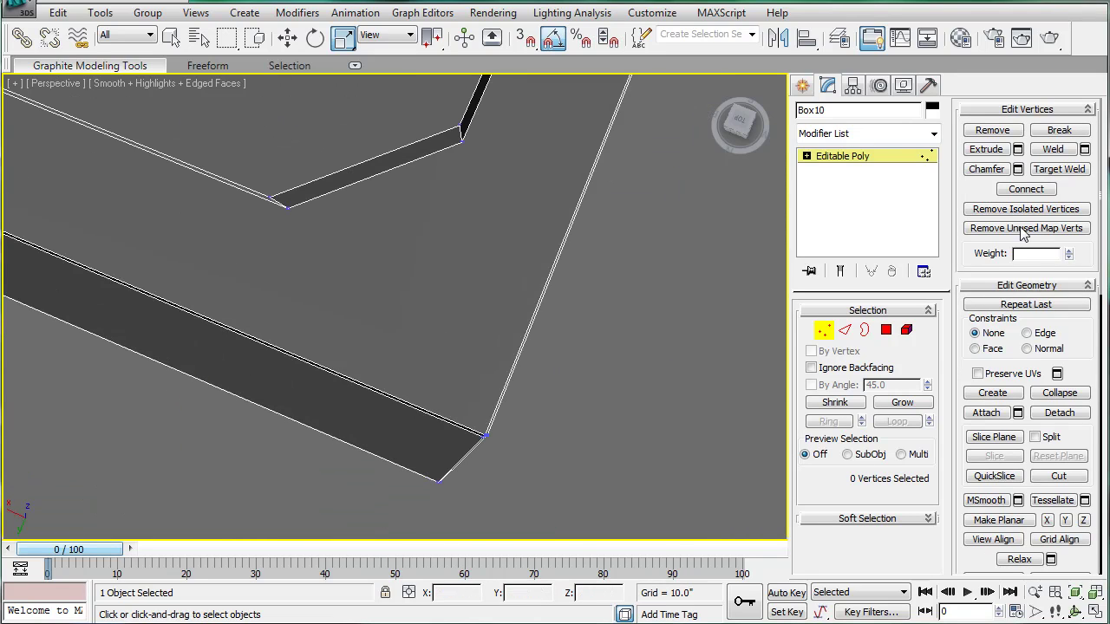
Step: Cut a diagonal edge from the inner rim corner vertex to the outer corner vertex
click(1062, 476)
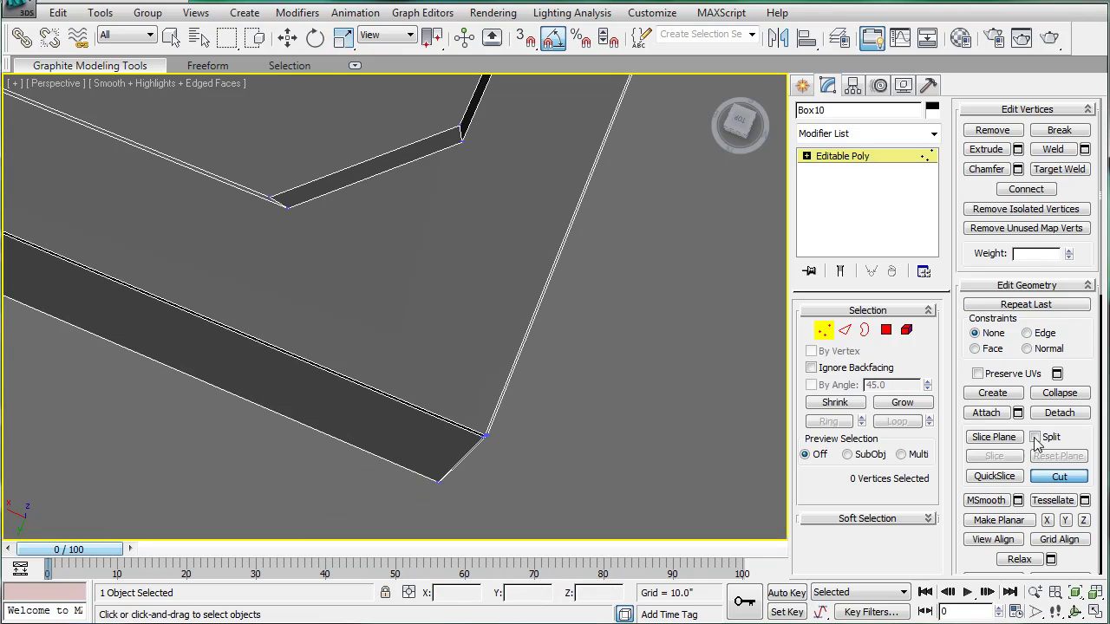
middle_drag(467, 144, 472, 149)
click(465, 148)
click(490, 439)
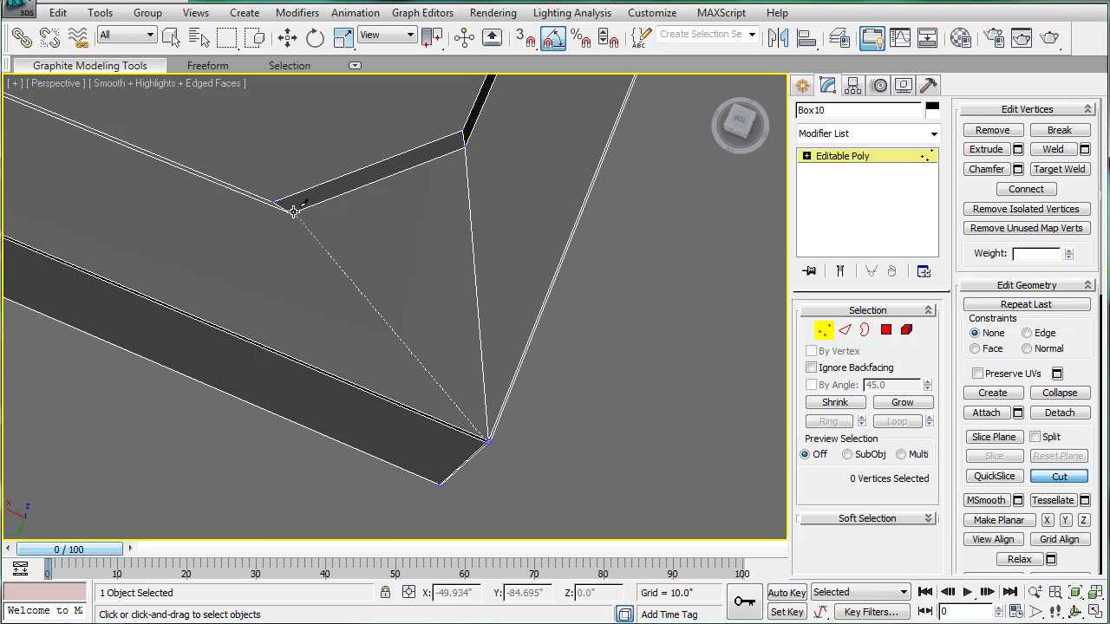
right_click(405, 251)
Step: Cut from the other inner vertex to the outer corner, plus one cut across the face
click(290, 212)
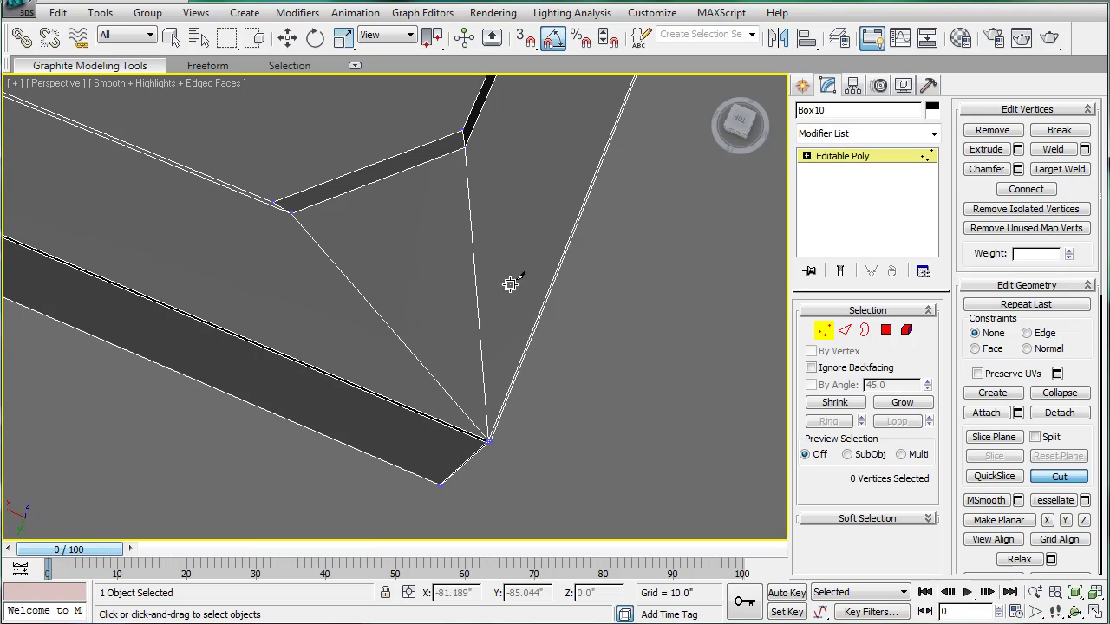
click(573, 230)
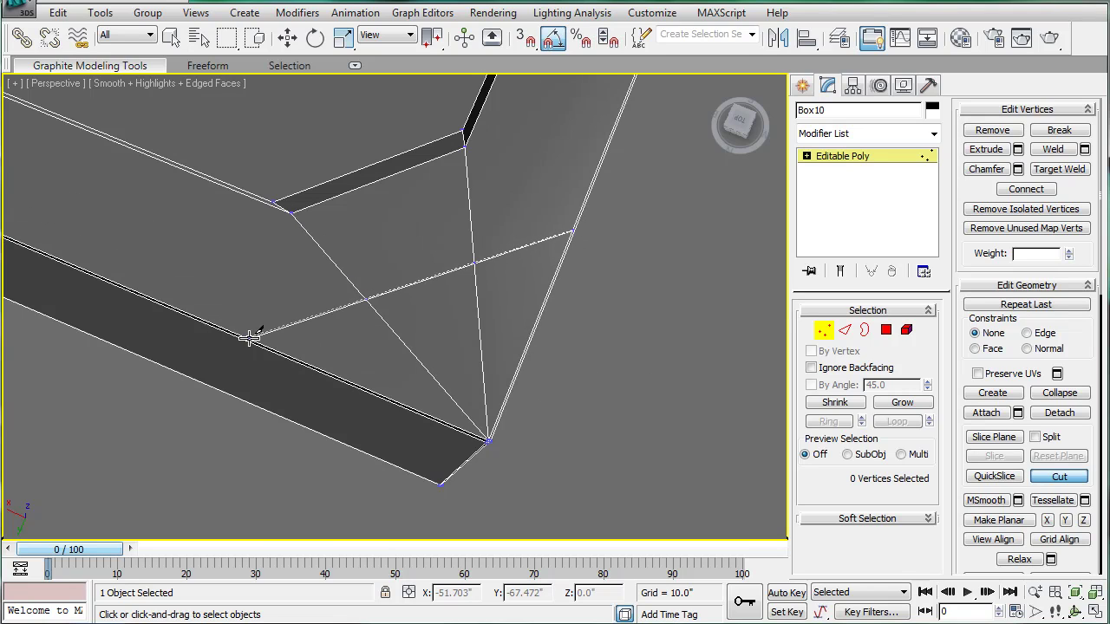
click(249, 339)
right_click(472, 271)
scroll(1036, 507, down, 3)
scroll(1034, 501, down, 3)
scroll(1029, 490, down, 3)
Step: Enable NURMS subdivision on Box10, hide the cage wireframe, and zoom out to view the tub
scroll(1024, 476, down, 3)
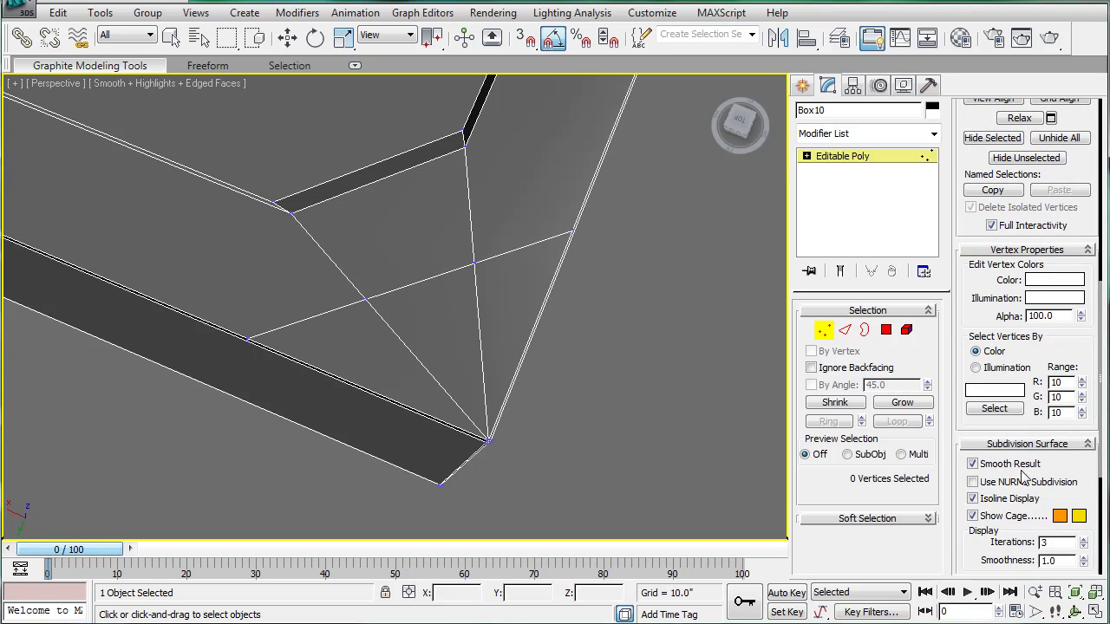
click(973, 482)
mouse_move(659, 365)
alt+middle_down()
mouse_move(644, 409)
mouse_move(648, 367)
mouse_move(647, 392)
mouse_move(501, 376)
alt+middle_up()
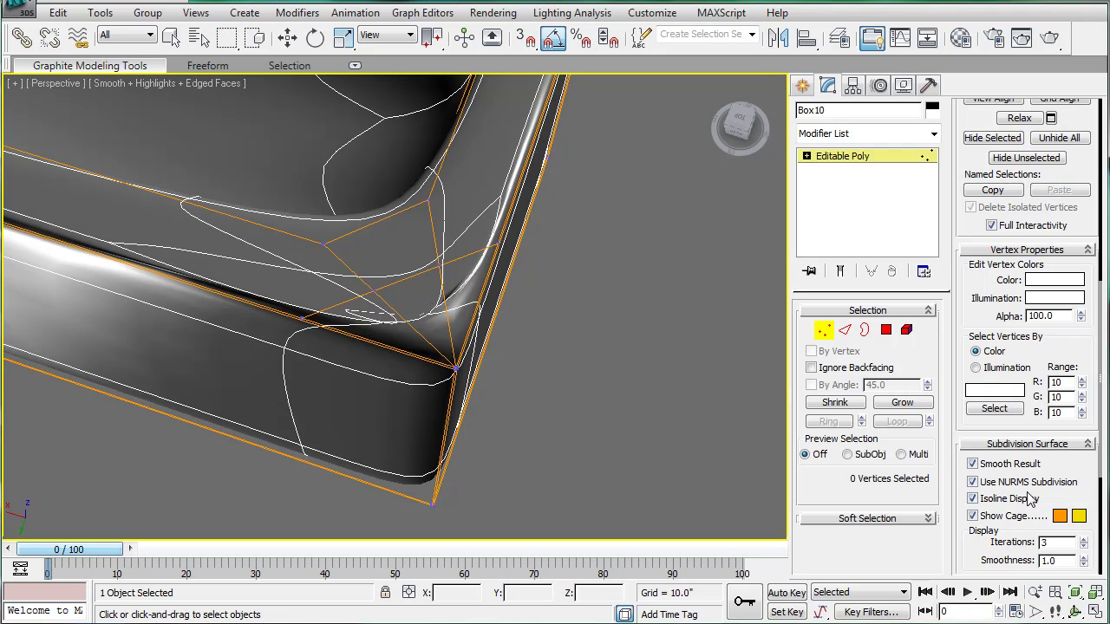
click(972, 499)
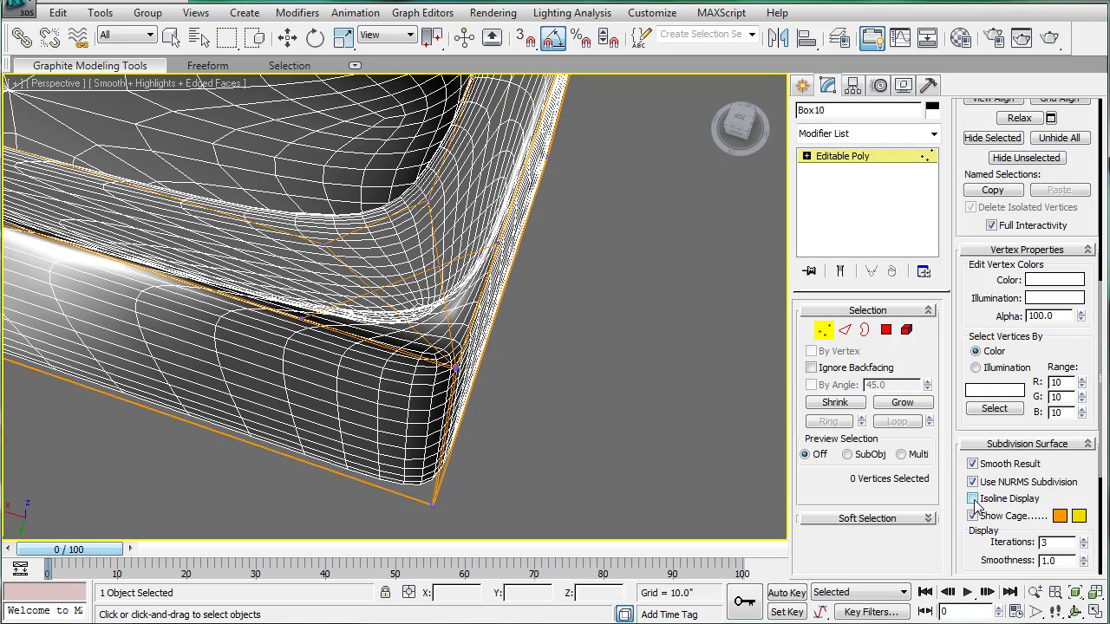
click(972, 499)
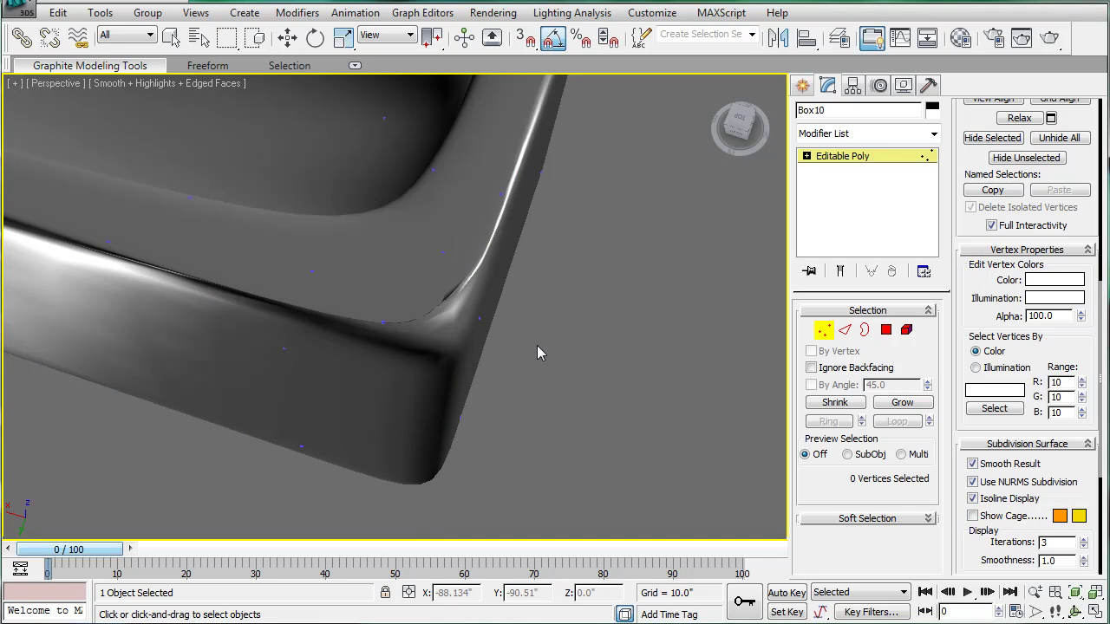
scroll(537, 372, down, 3)
mouse_move(538, 391)
alt+middle_down()
mouse_move(327, 353)
mouse_move(438, 345)
mouse_move(463, 367)
alt+middle_up()
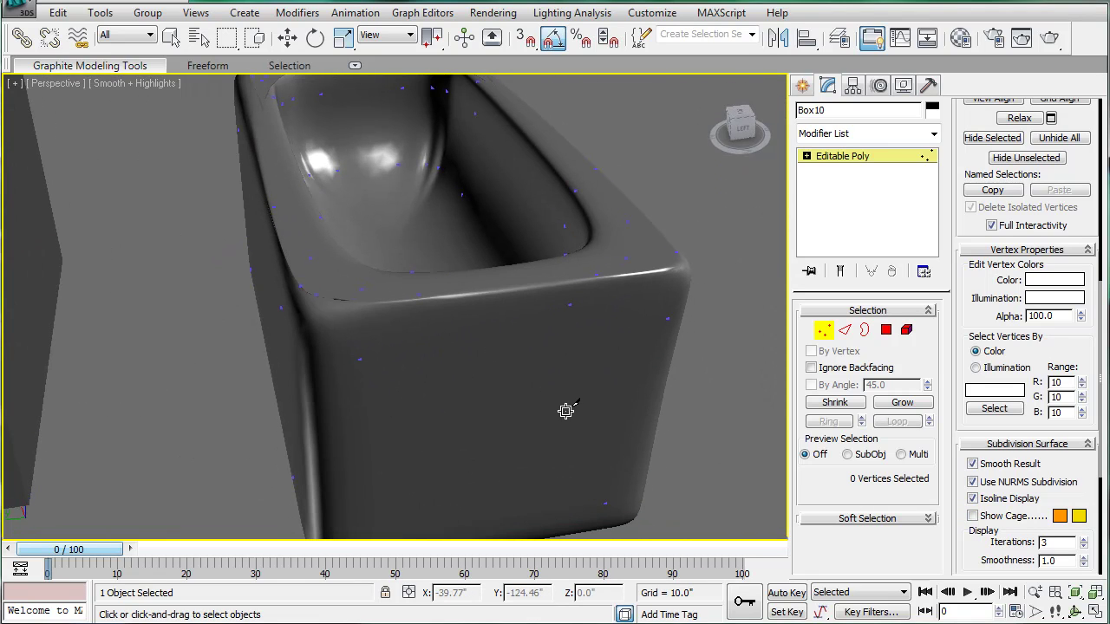